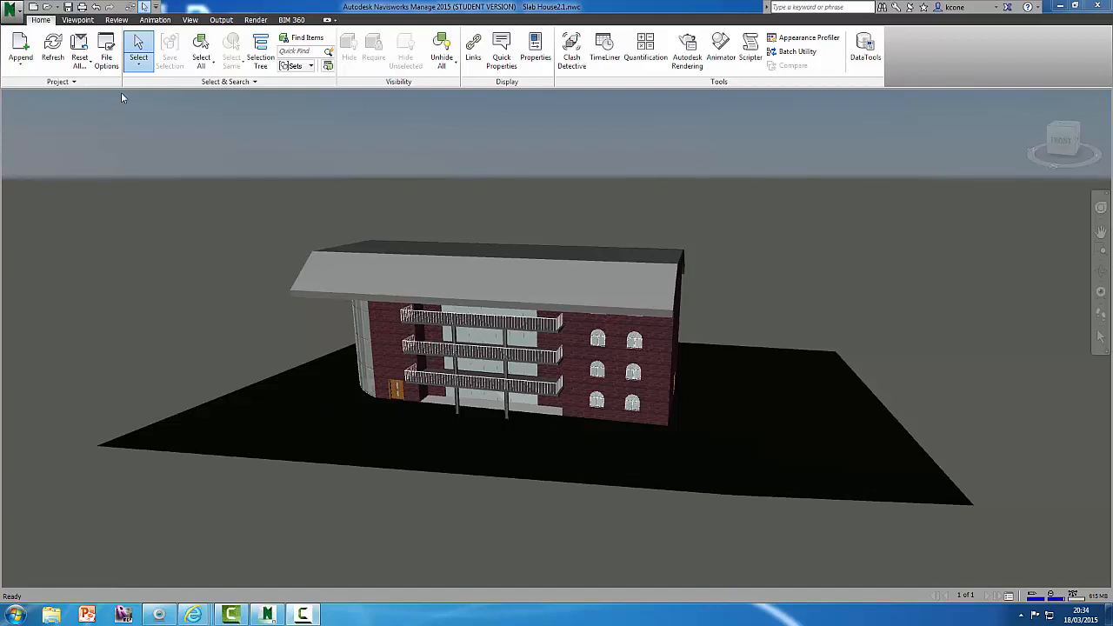
Look through the ribbon's command sets for Home, Viewpoint, Review, Animation, View, Output and Render.
left_click(79, 20)
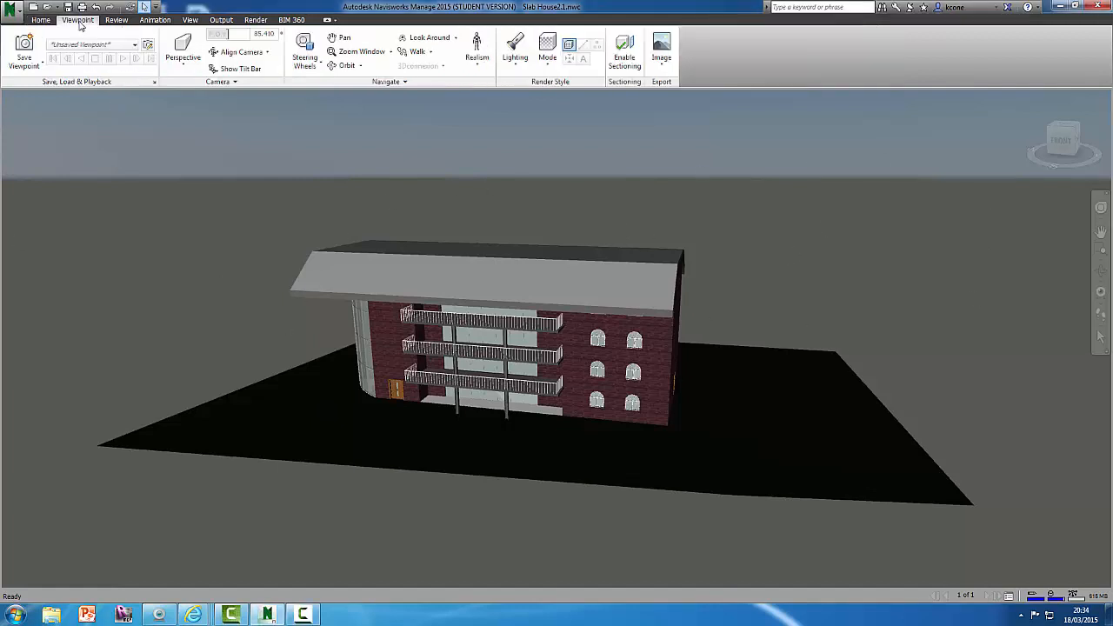
left_click(115, 20)
left_click(41, 20)
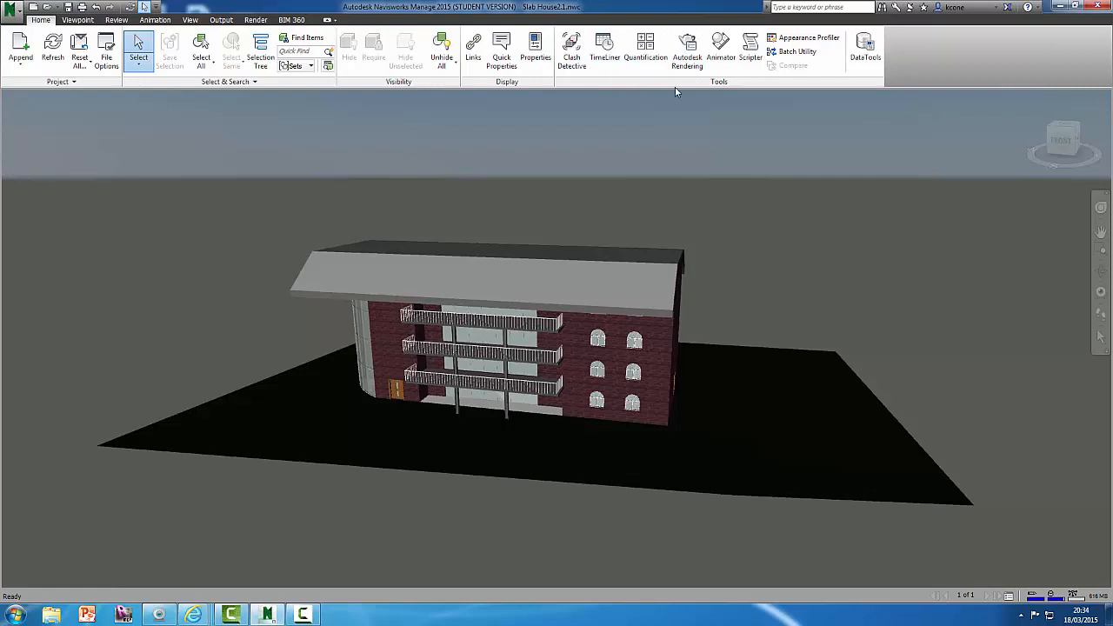
left_click(77, 20)
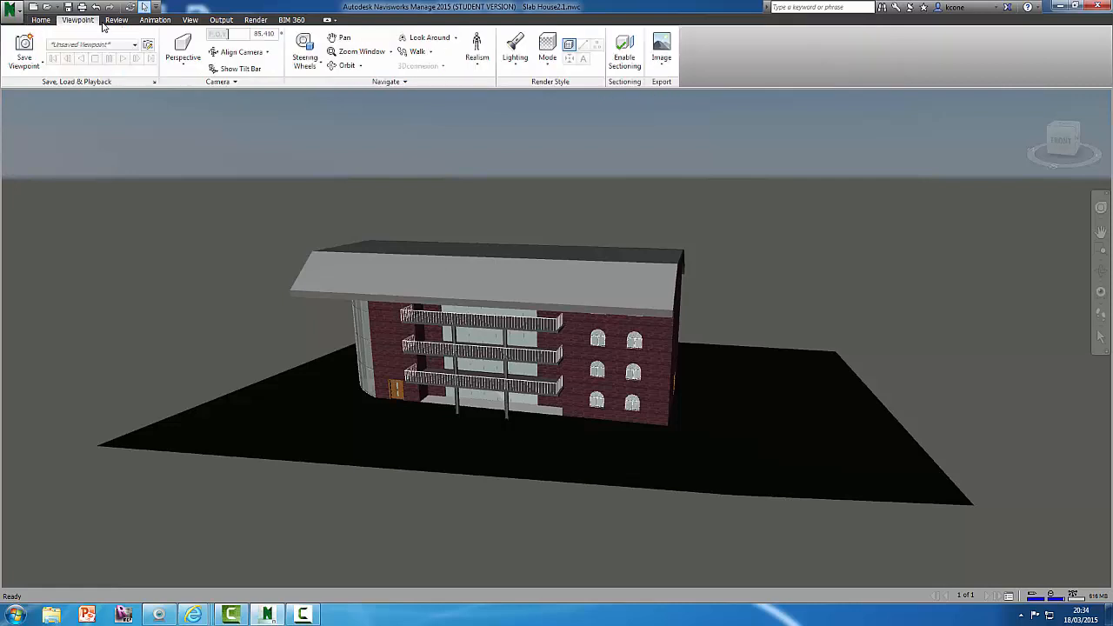
left_click(116, 20)
left_click(163, 22)
left_click(189, 20)
left_click(221, 20)
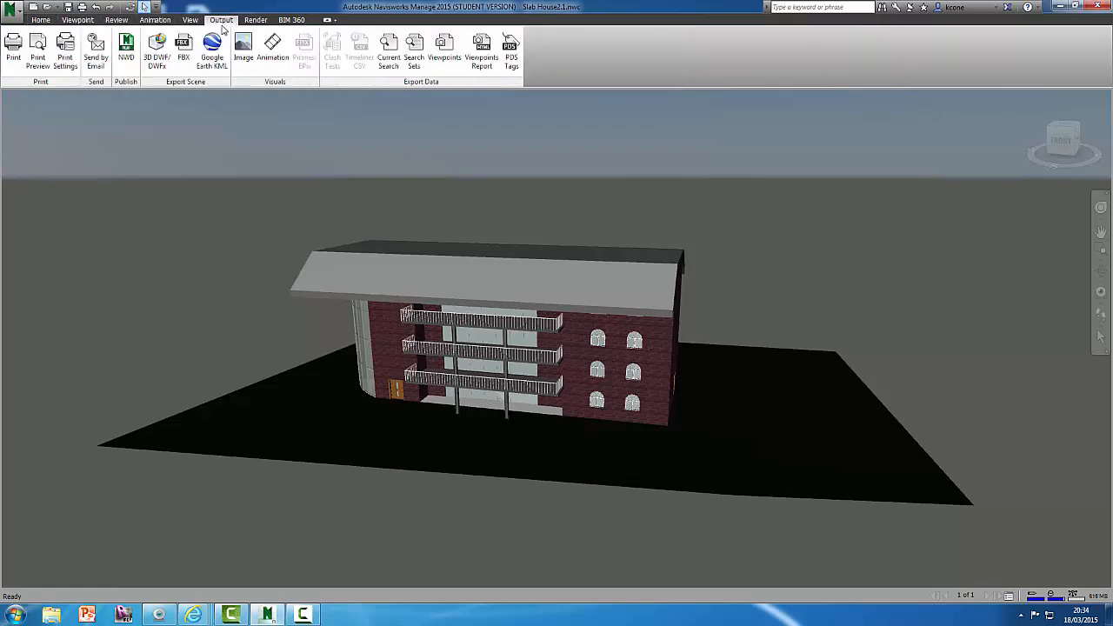
left_click(256, 20)
left_click(41, 20)
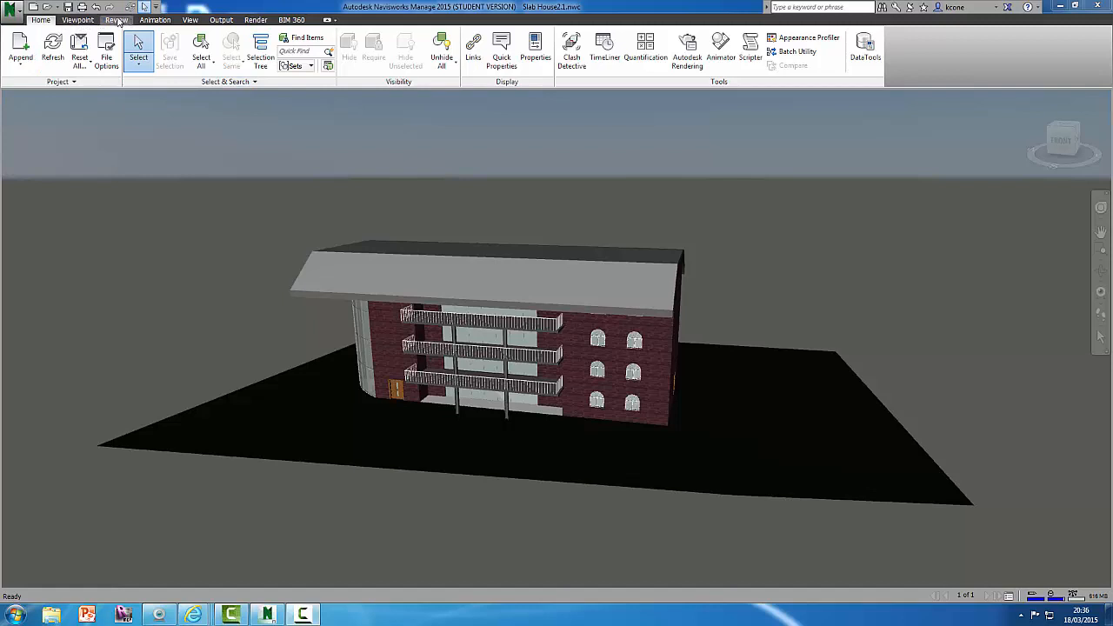
Load the Navisworks Extended workspace.
left_click(189, 20)
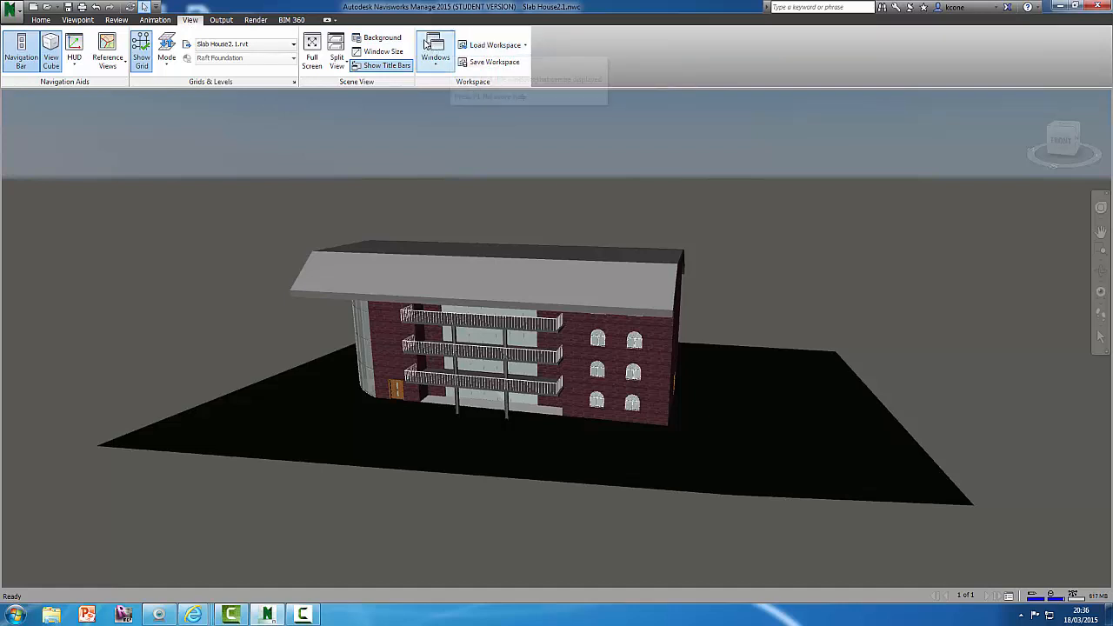
left_click(526, 46)
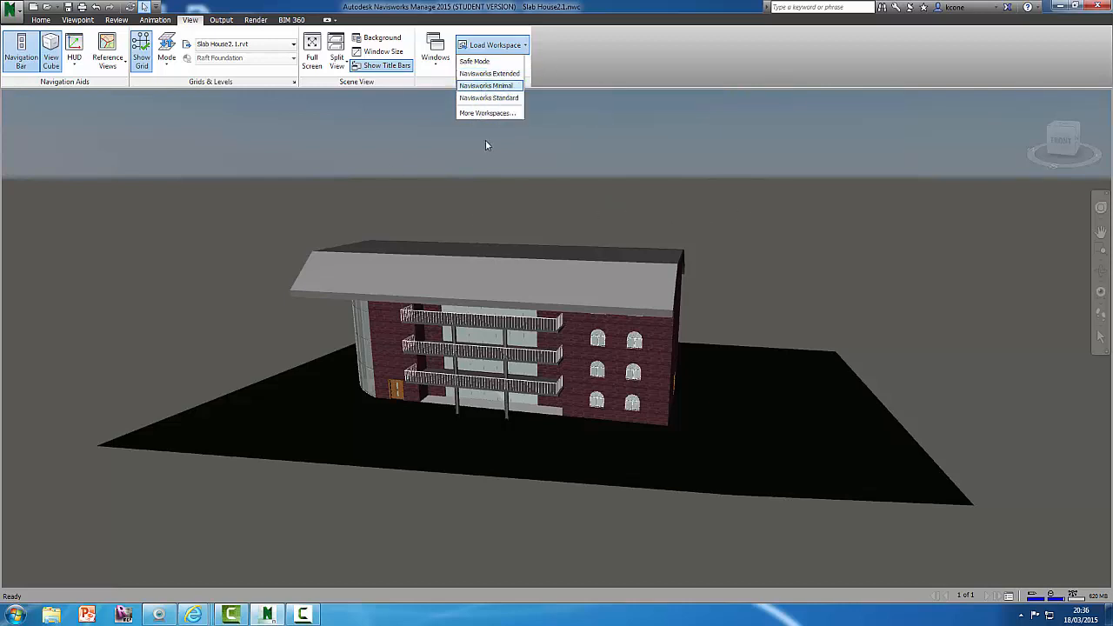
left_click(481, 75)
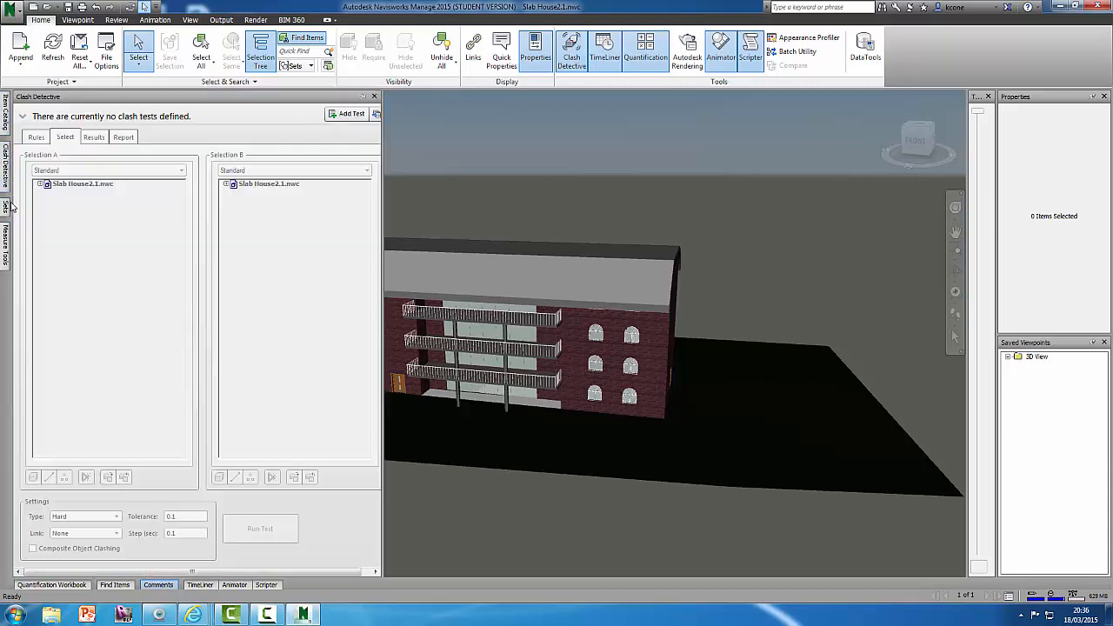
Examine the auto-hidden Item Catalog, Sets, Clash Detective, Quantification Workbook, Find Items, Comments, TimeLiner and Animator windows.
mouse_move(5, 113)
mouse_move(6, 212)
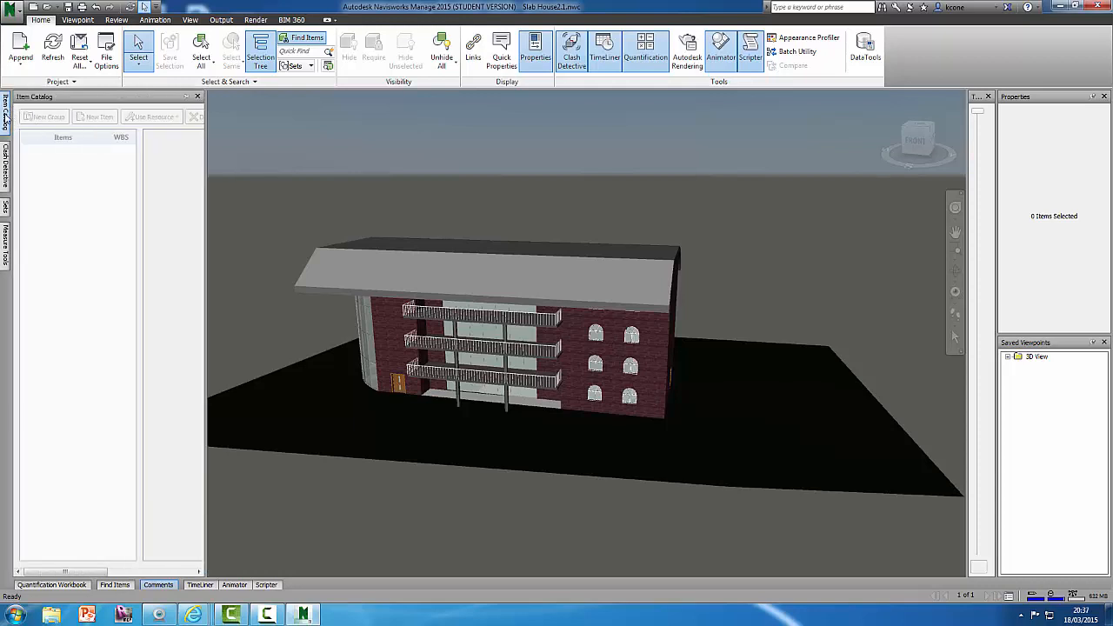
mouse_move(6, 166)
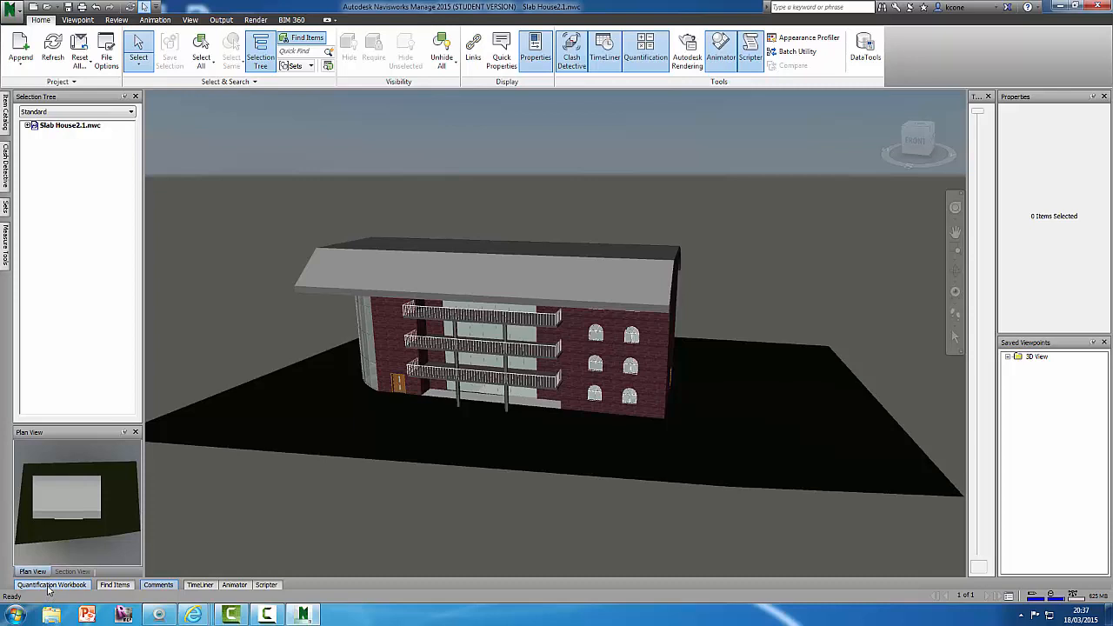
mouse_move(57, 589)
mouse_move(115, 589)
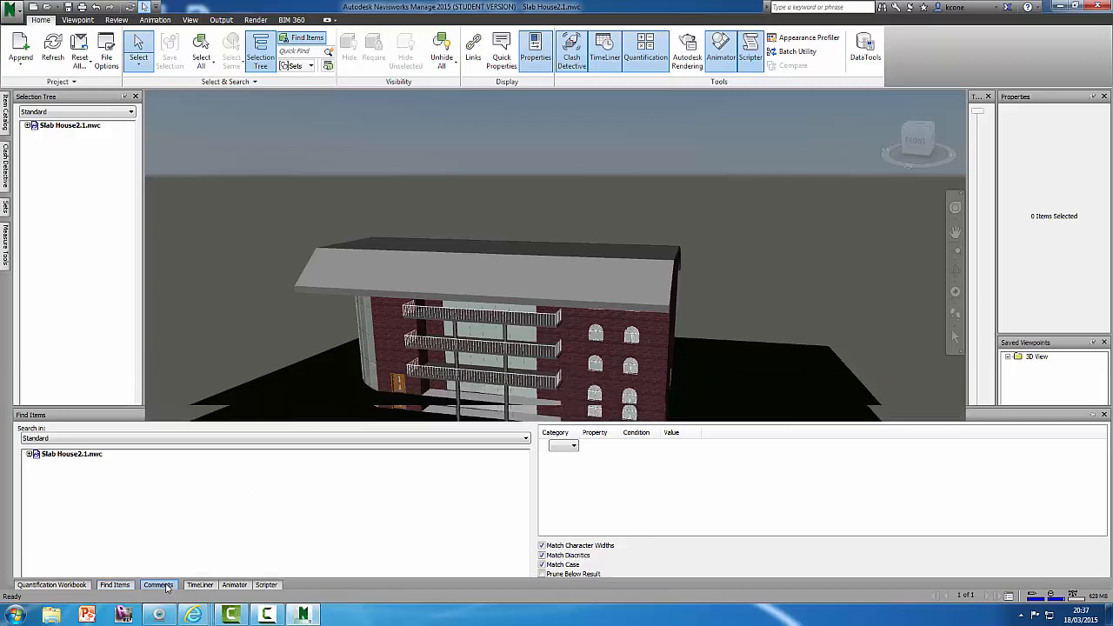
mouse_move(160, 588)
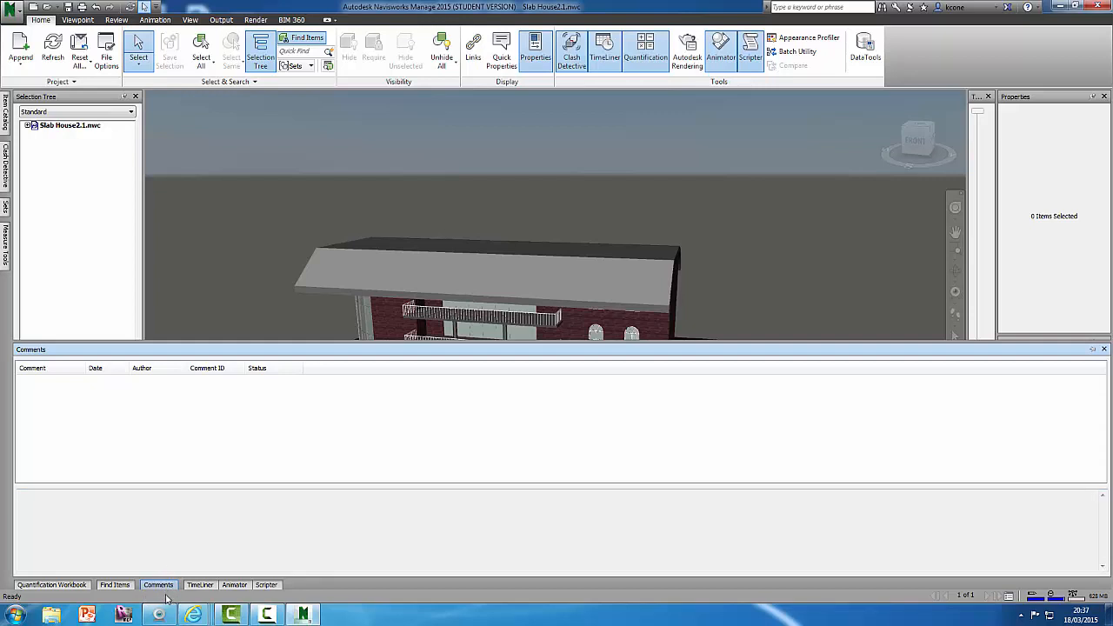
left_click(199, 587)
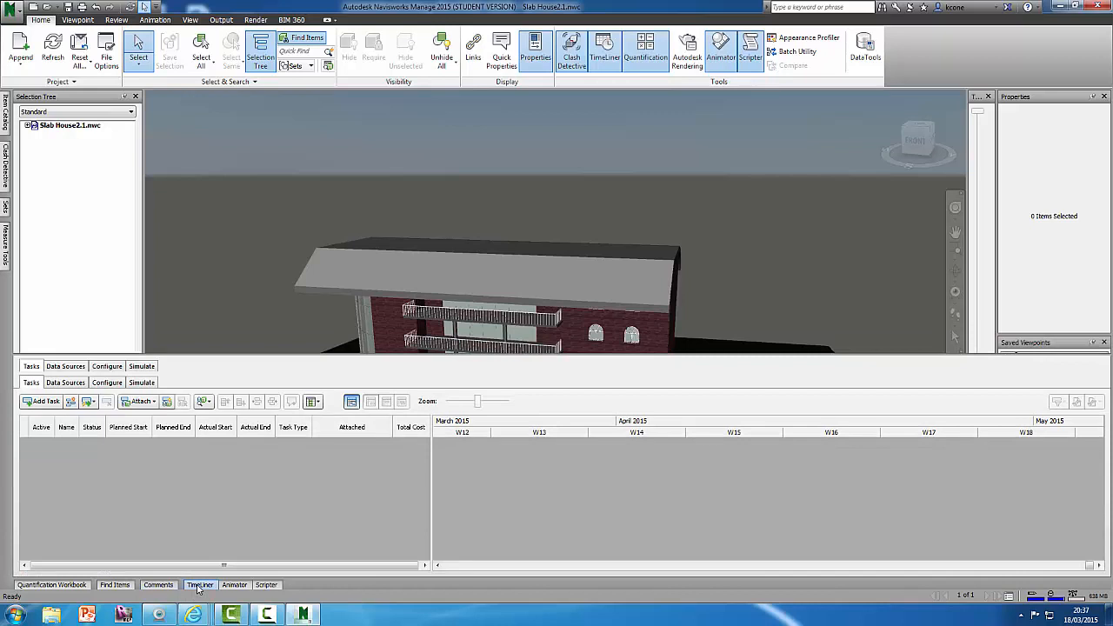
left_click(199, 587)
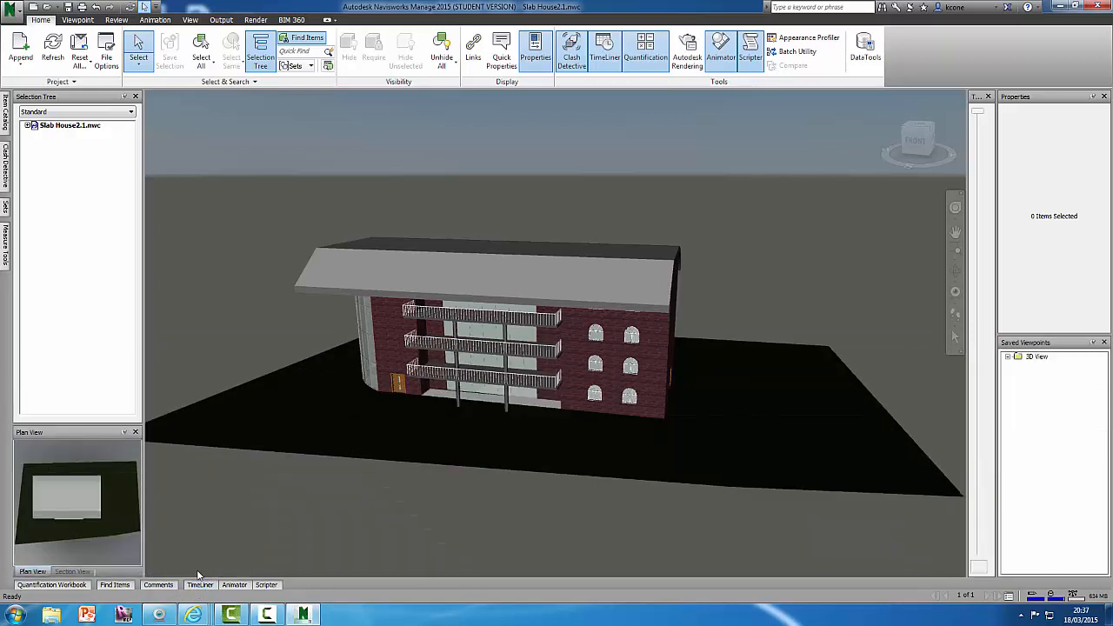
left_click(200, 588)
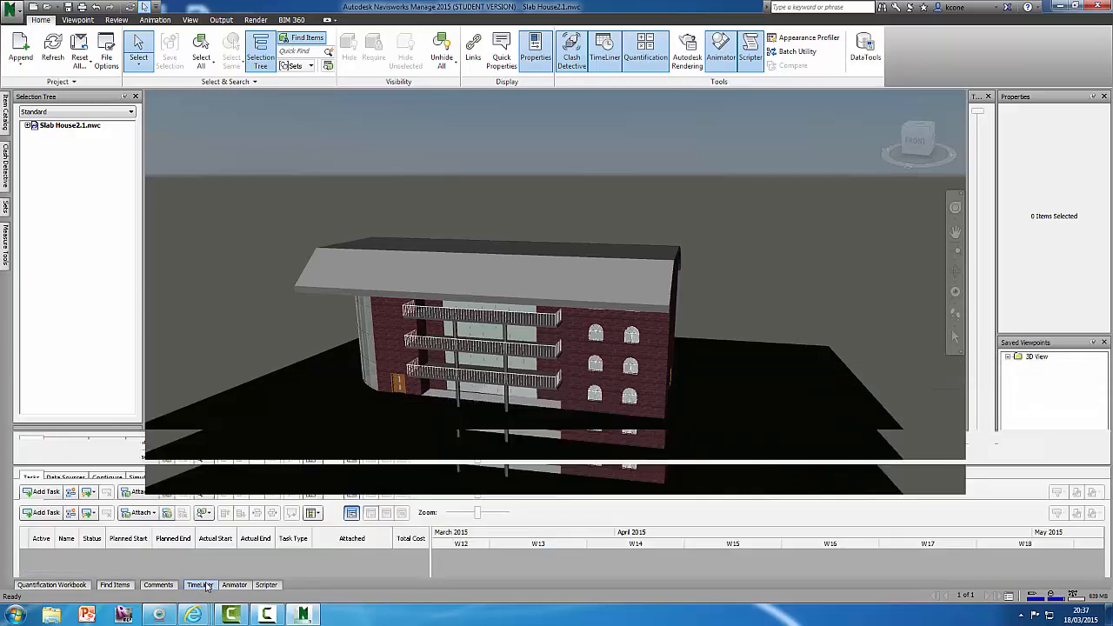
left_click(200, 587)
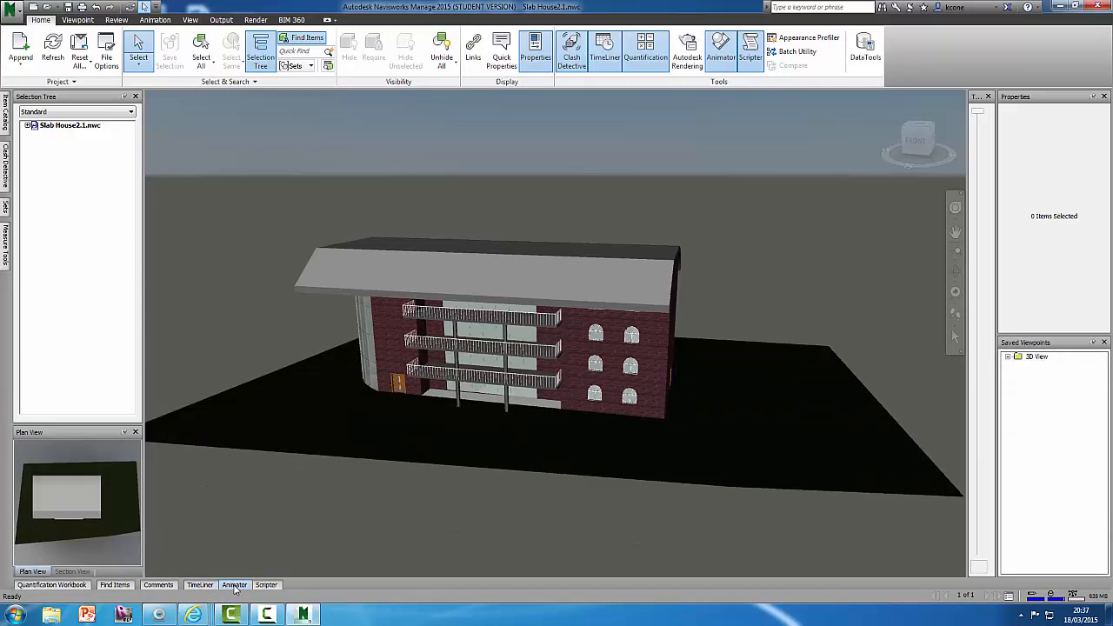
left_click(235, 587)
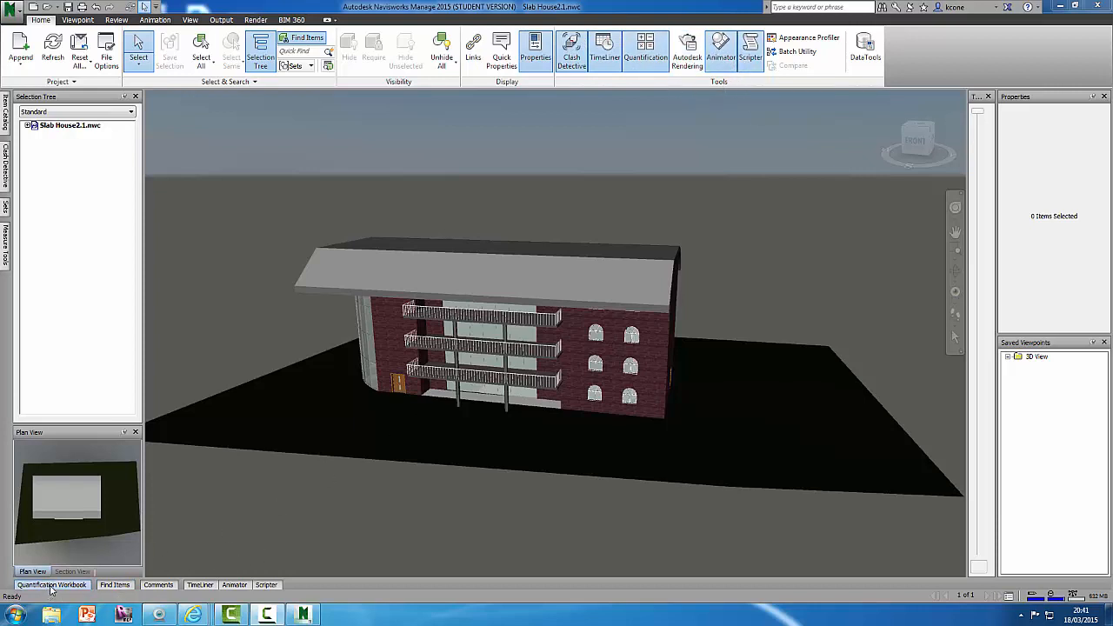
left_click(116, 585)
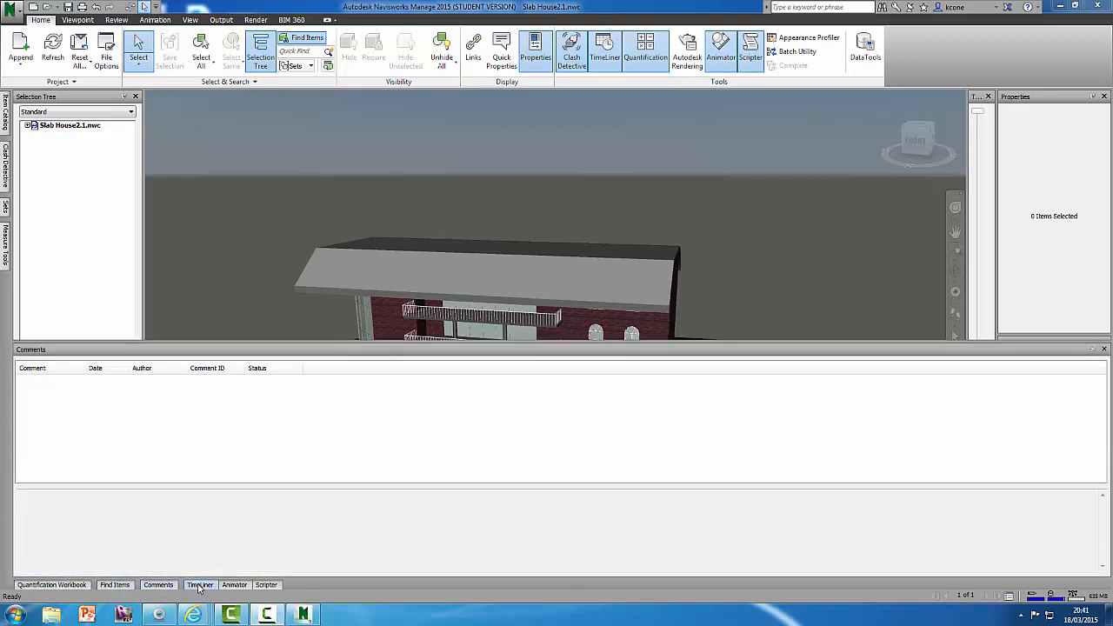
mouse_move(199, 589)
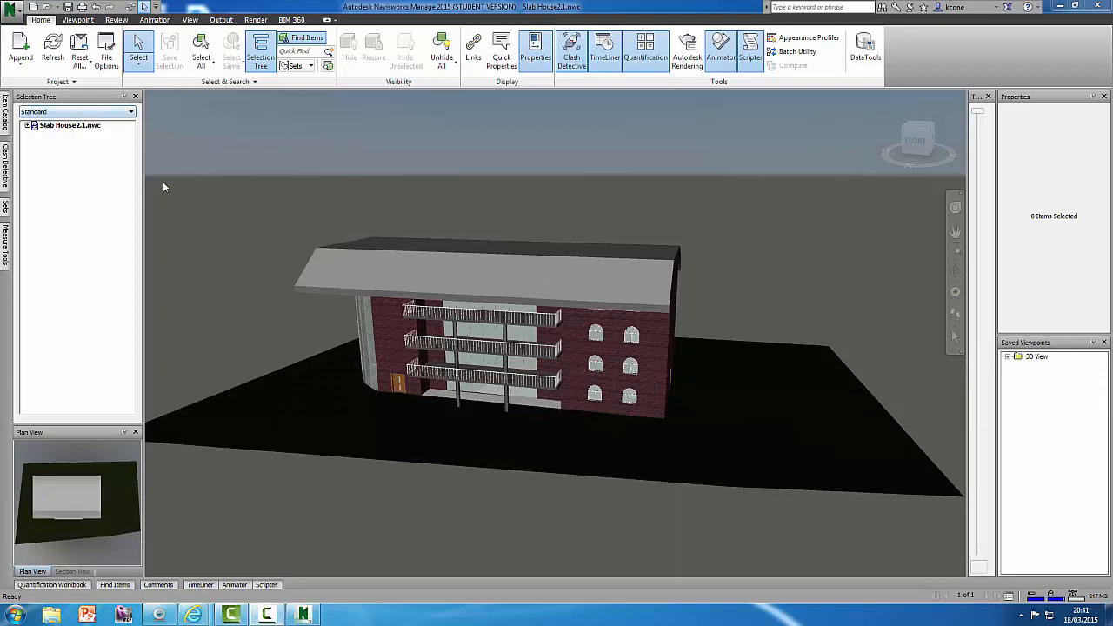
Cycle the ribbon through its minimized states, inspecting the collapsed Home groups, and restore the full ribbon.
left_click(327, 21)
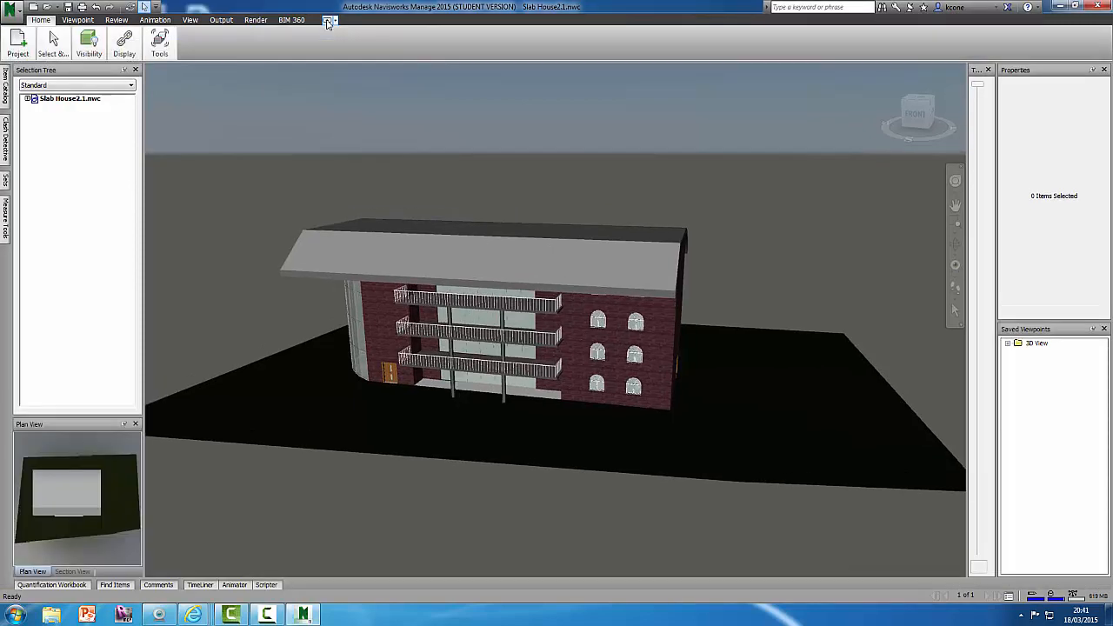
mouse_move(18, 51)
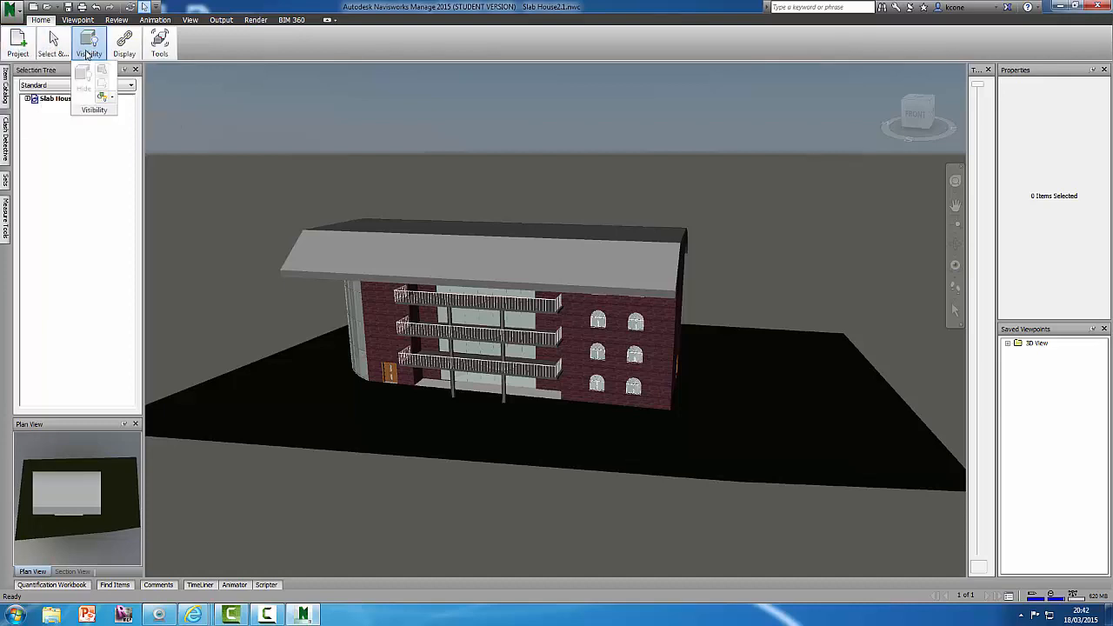
mouse_move(123, 53)
mouse_move(162, 52)
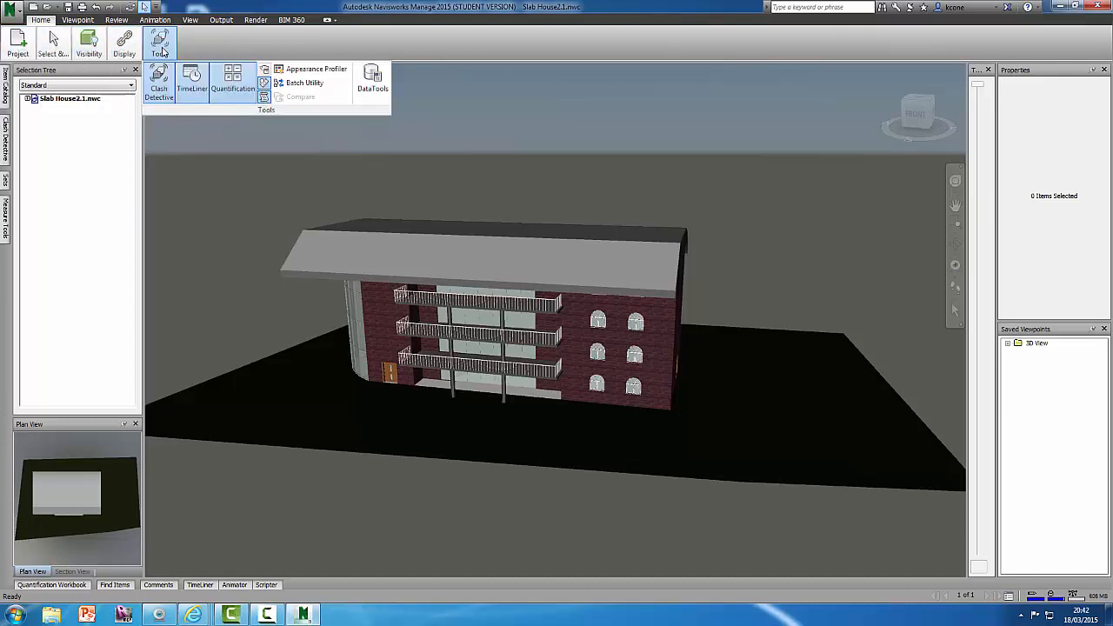
left_click(328, 20)
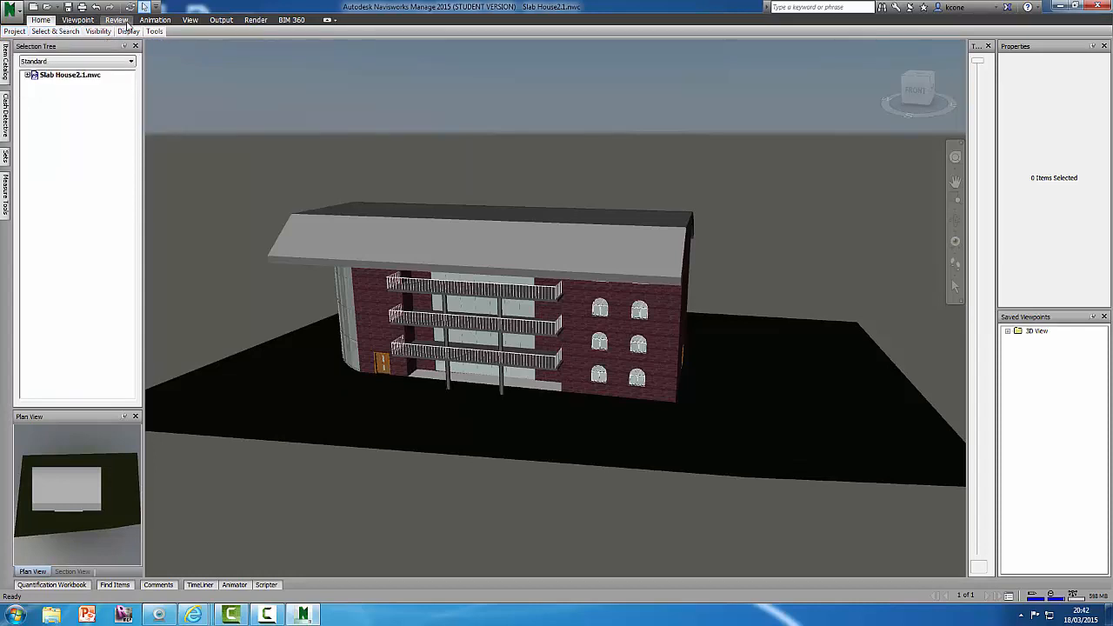
mouse_move(55, 31)
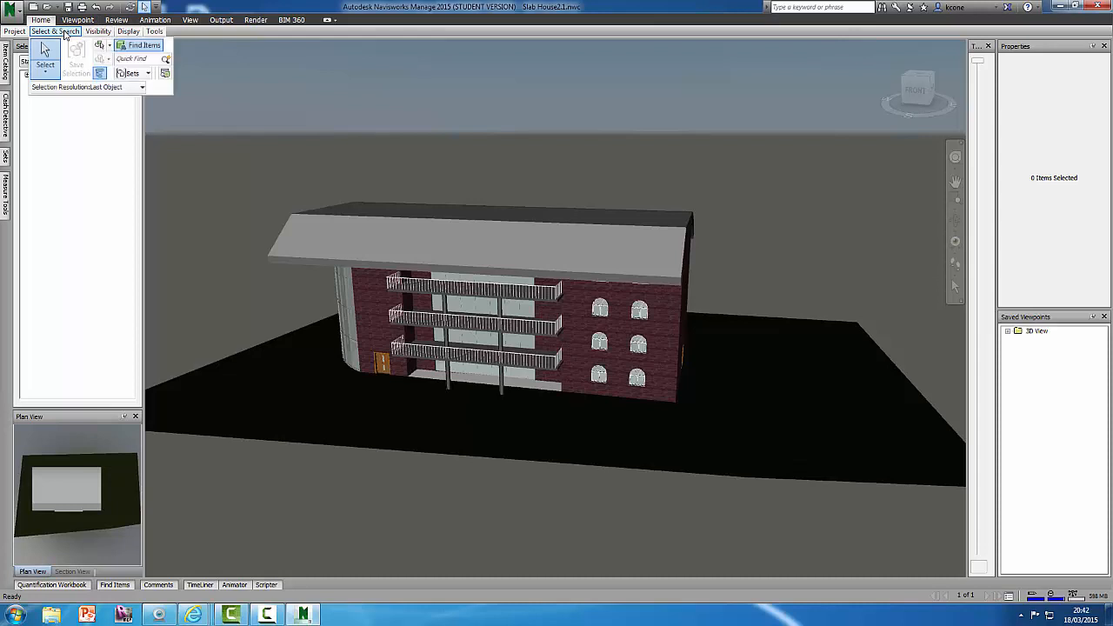
left_click(329, 20)
left_click(329, 20)
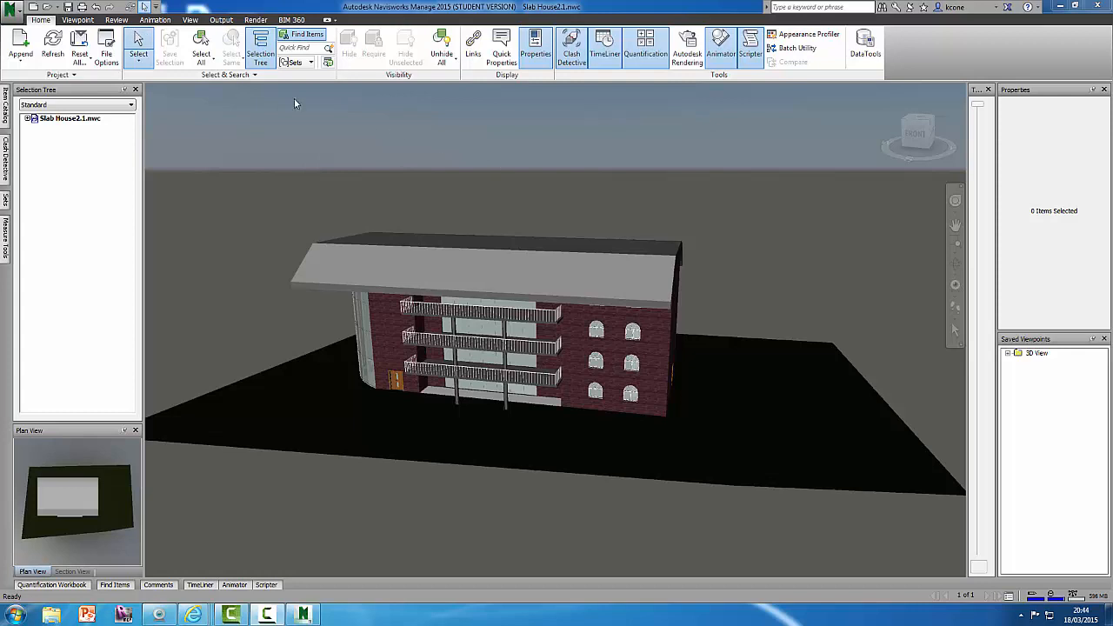
View the Animation commands, return to the Home commands and hide the Animation tab from the ribbon.
left_click(156, 21)
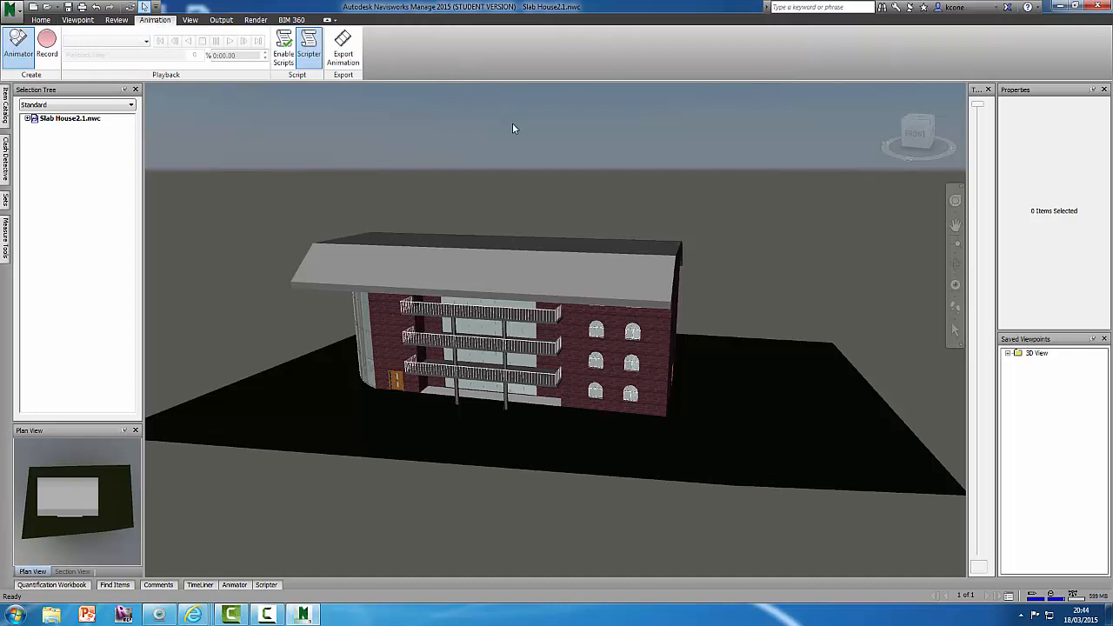
left_click(41, 20)
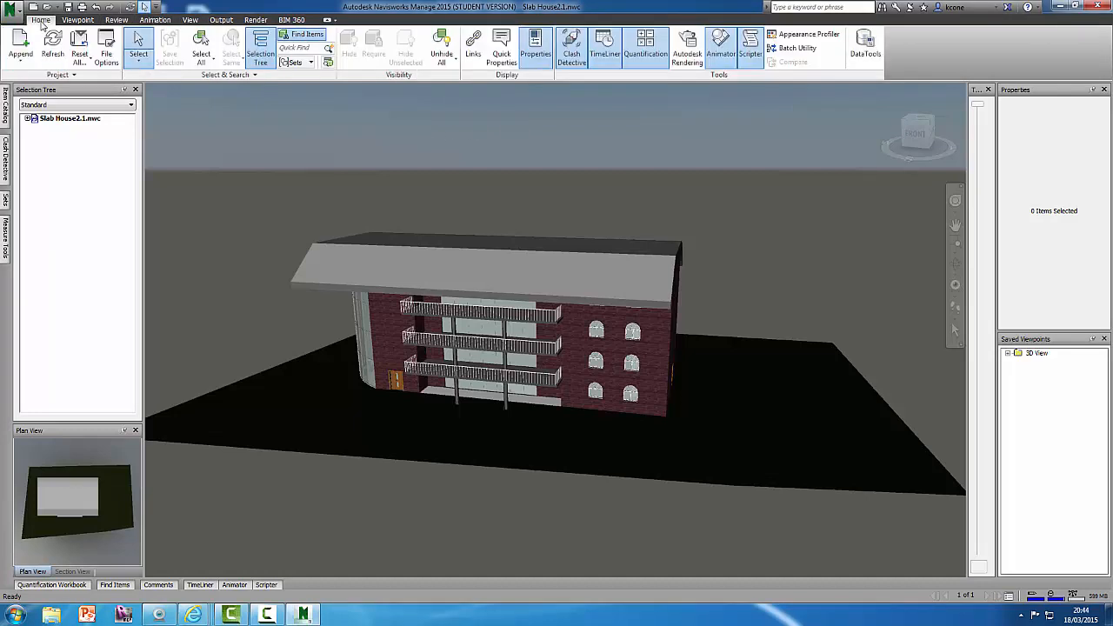
right_click(383, 18)
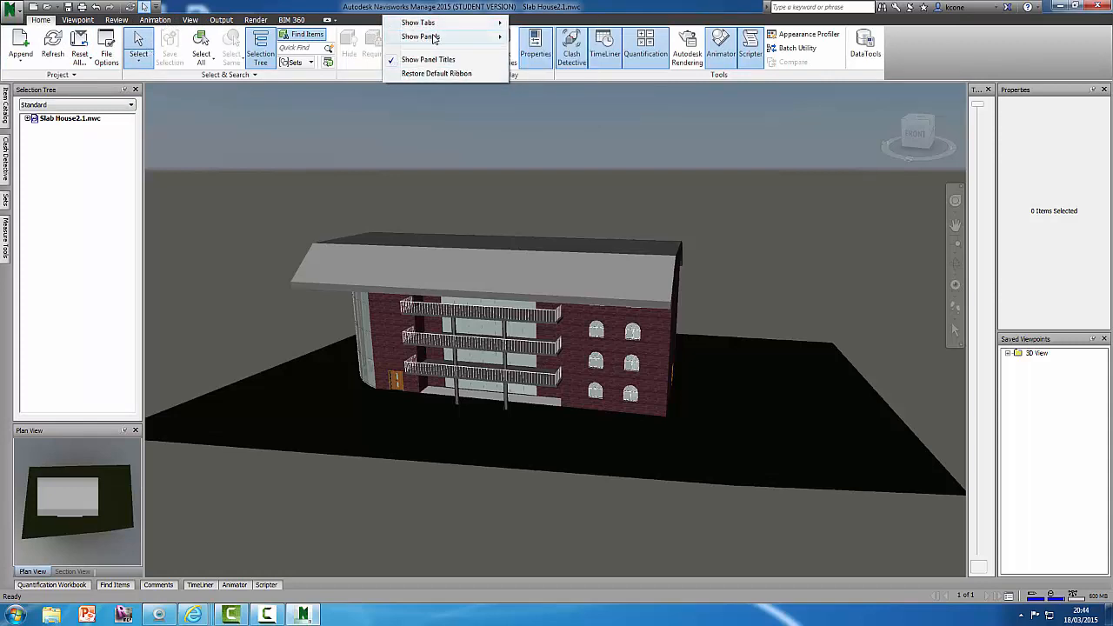
mouse_move(432, 41)
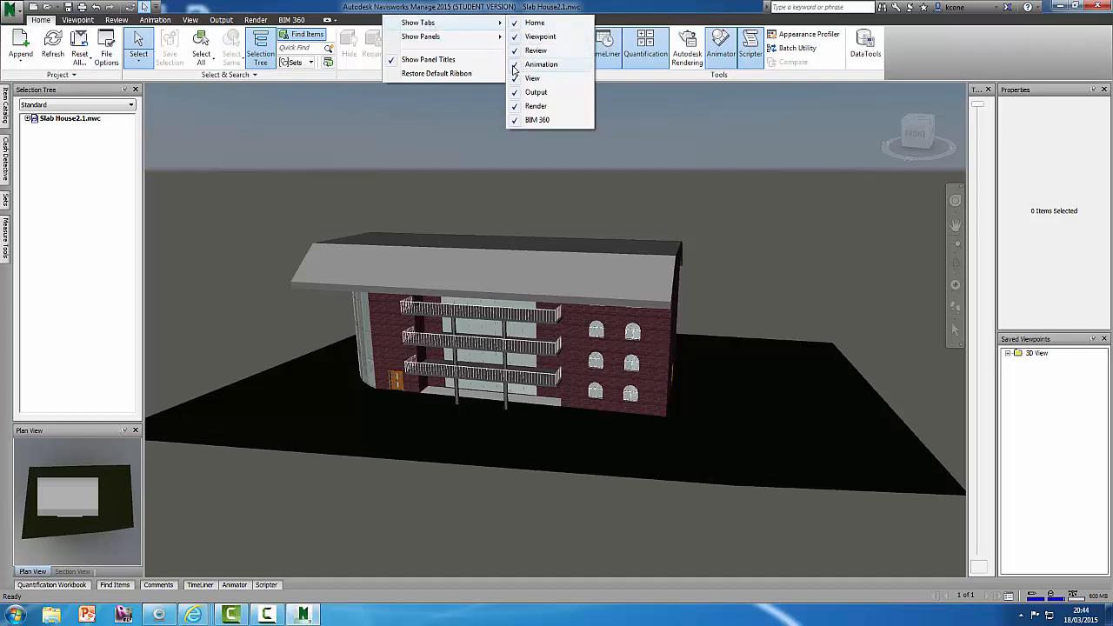
left_click(516, 66)
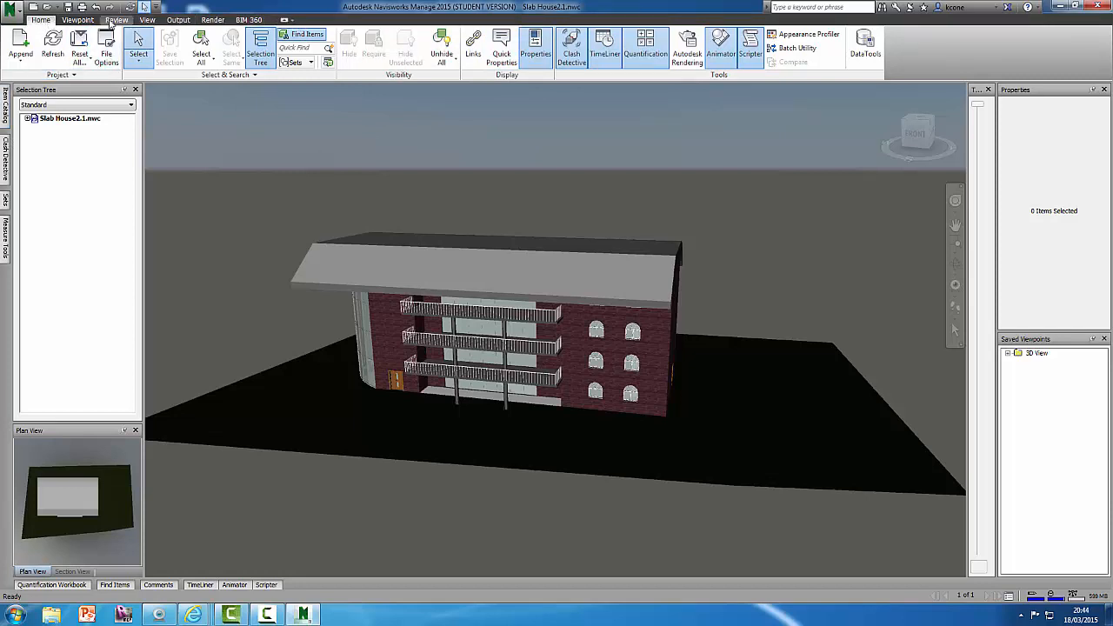
Show the hidden Animation tab on the ribbon again.
right_click(334, 23)
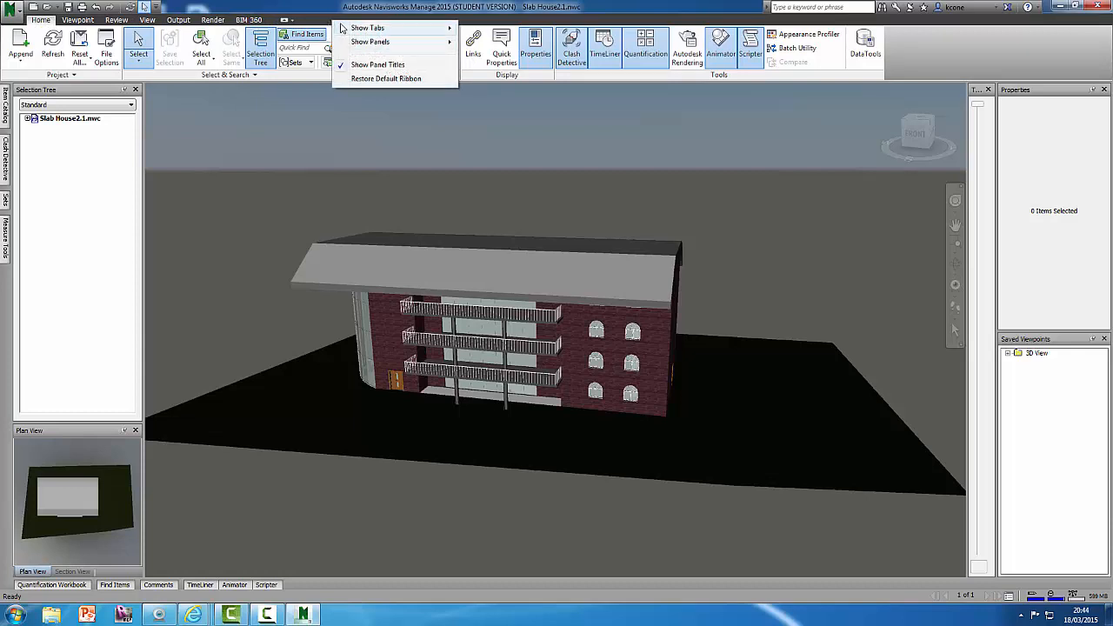
mouse_move(344, 28)
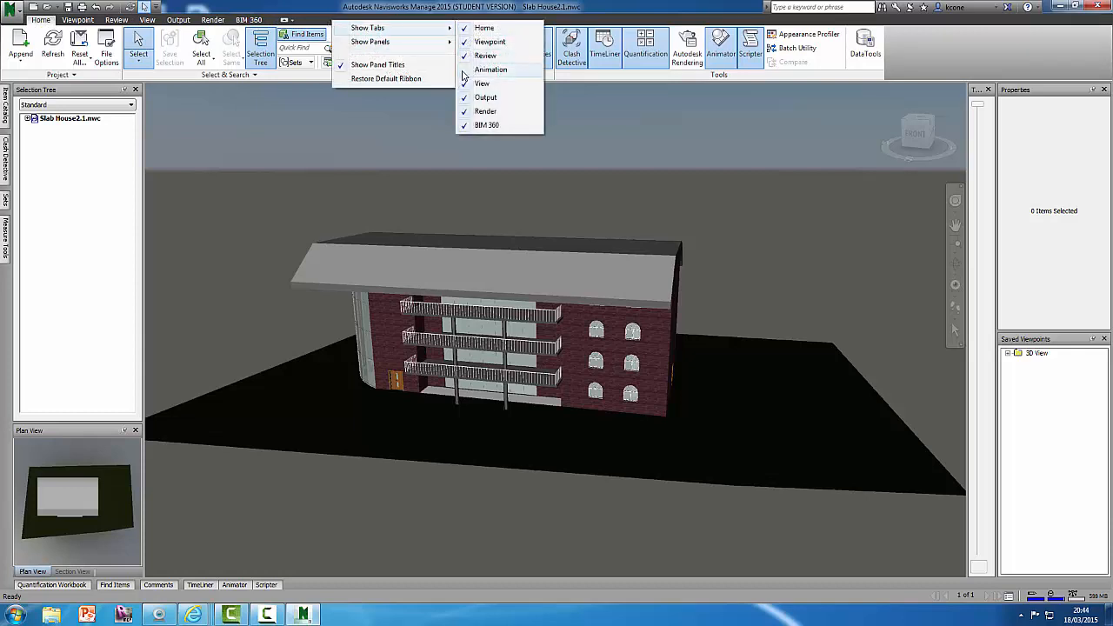
left_click(489, 69)
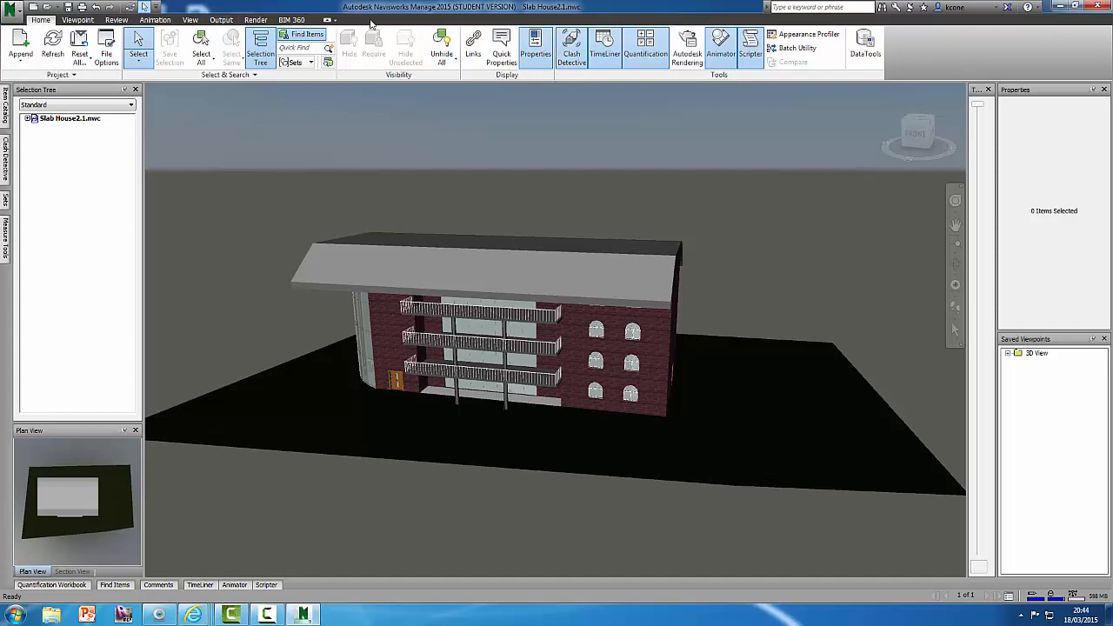
Hide the Tools panel from the ribbon's Home tab.
right_click(371, 23)
mouse_move(397, 47)
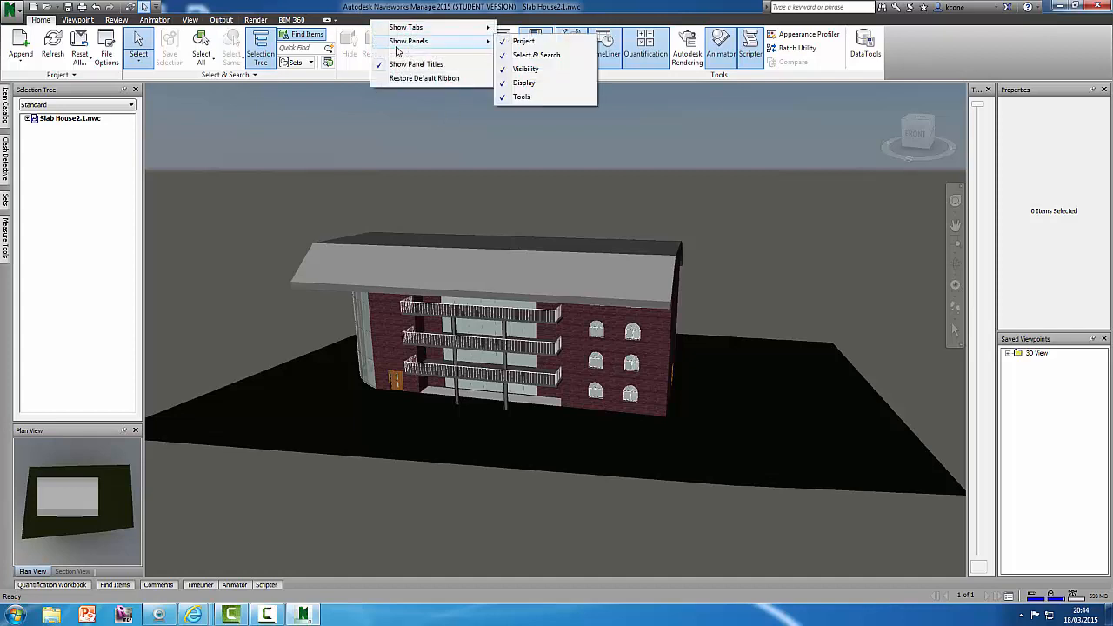
left_click(505, 97)
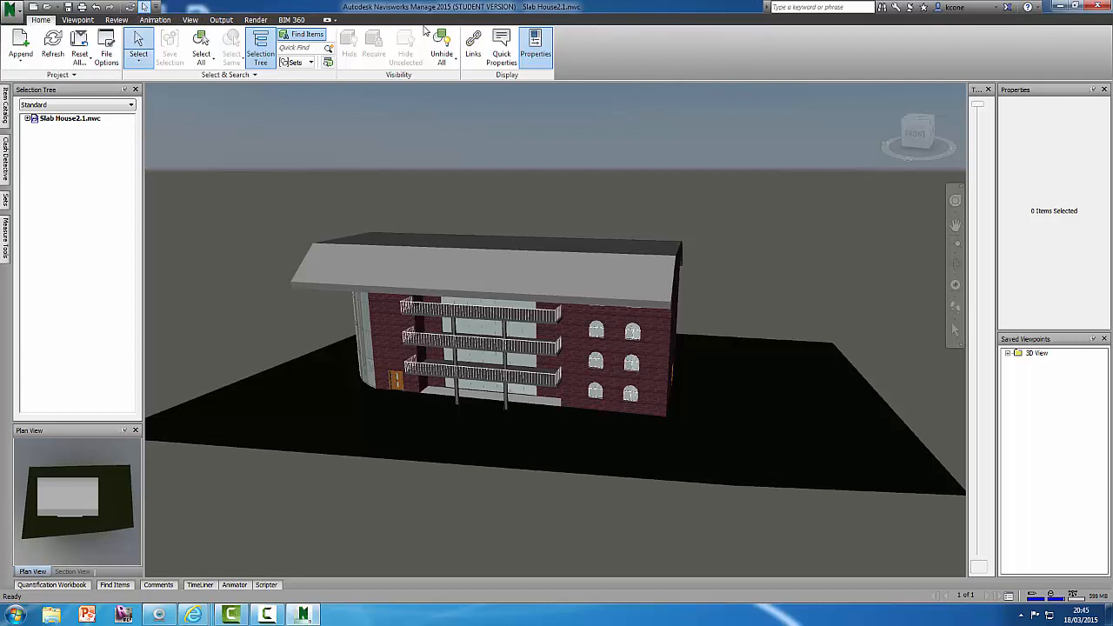
Show the hidden Tools panel in the Home ribbon commands again.
right_click(396, 26)
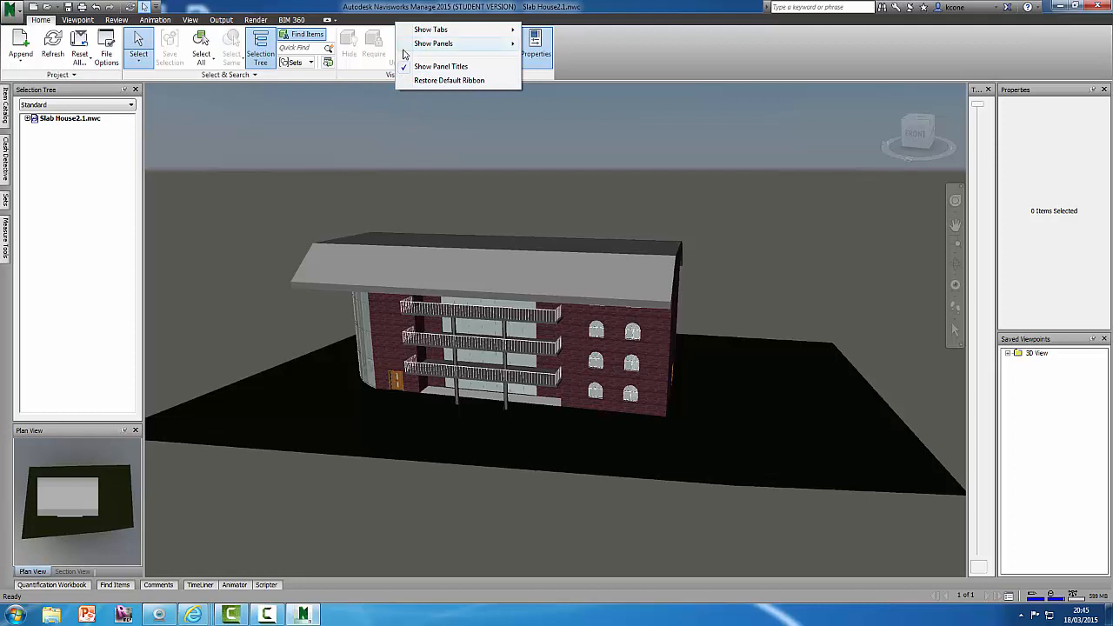
mouse_move(498, 48)
left_click(532, 101)
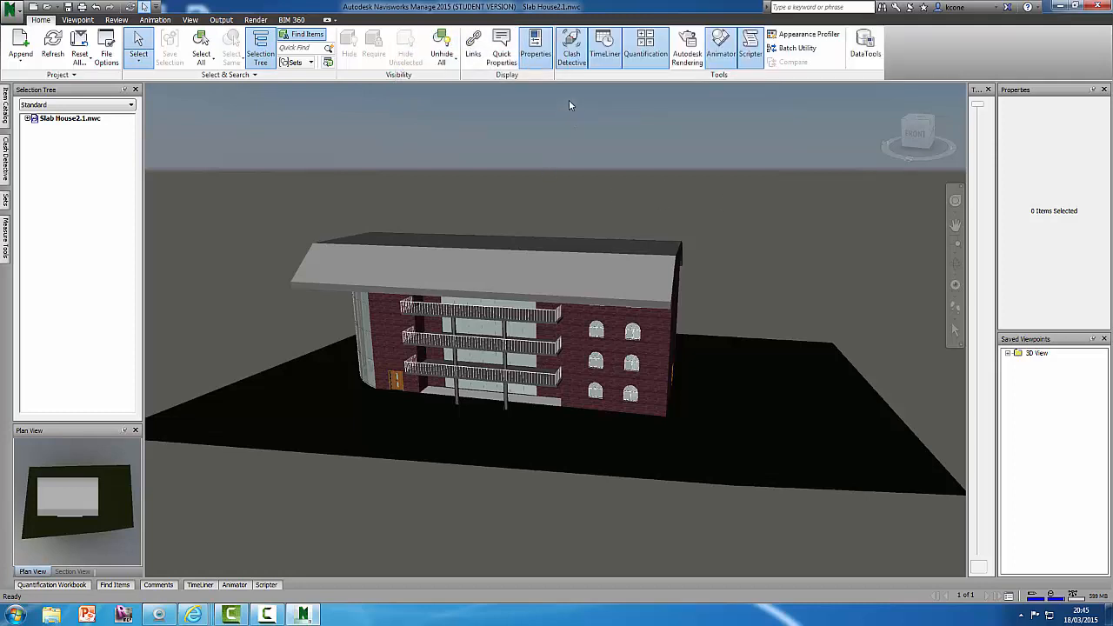
Float the Tools panel over the lower part of the scene, reposition it slightly, and dock it back in the ribbon.
left_click_drag(572, 78, 409, 508)
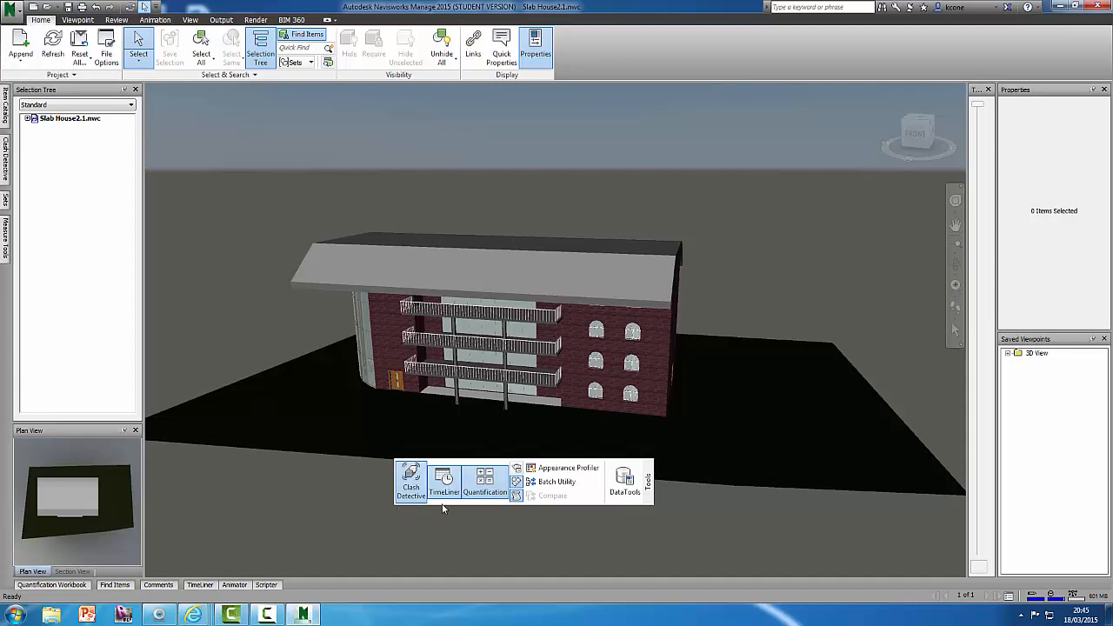
left_click_drag(442, 509, 422, 499)
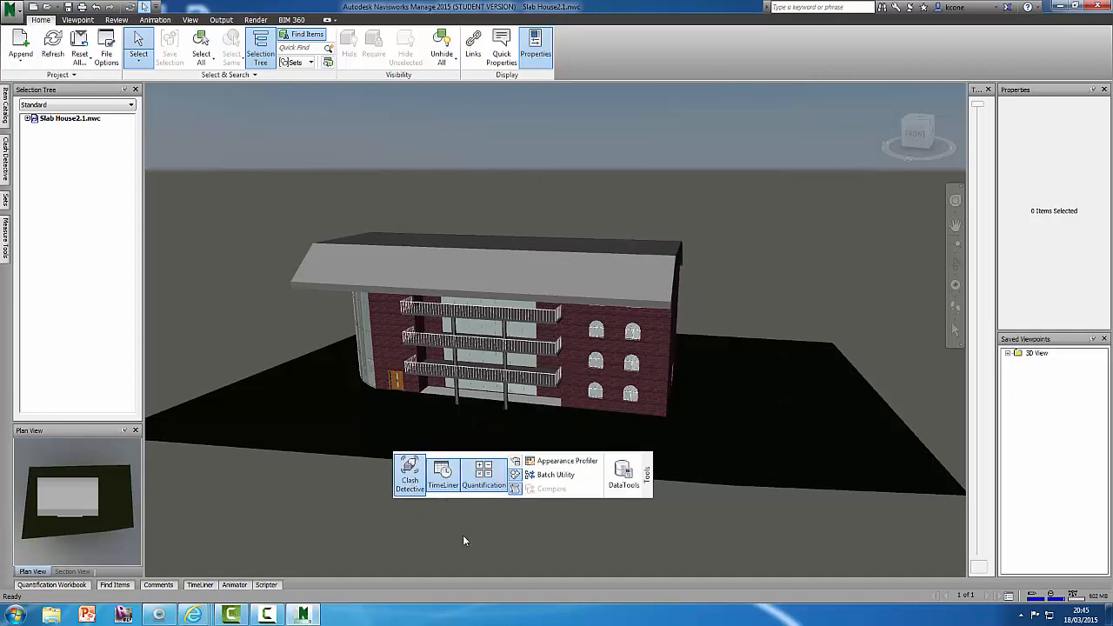
left_click_drag(588, 489, 745, 77)
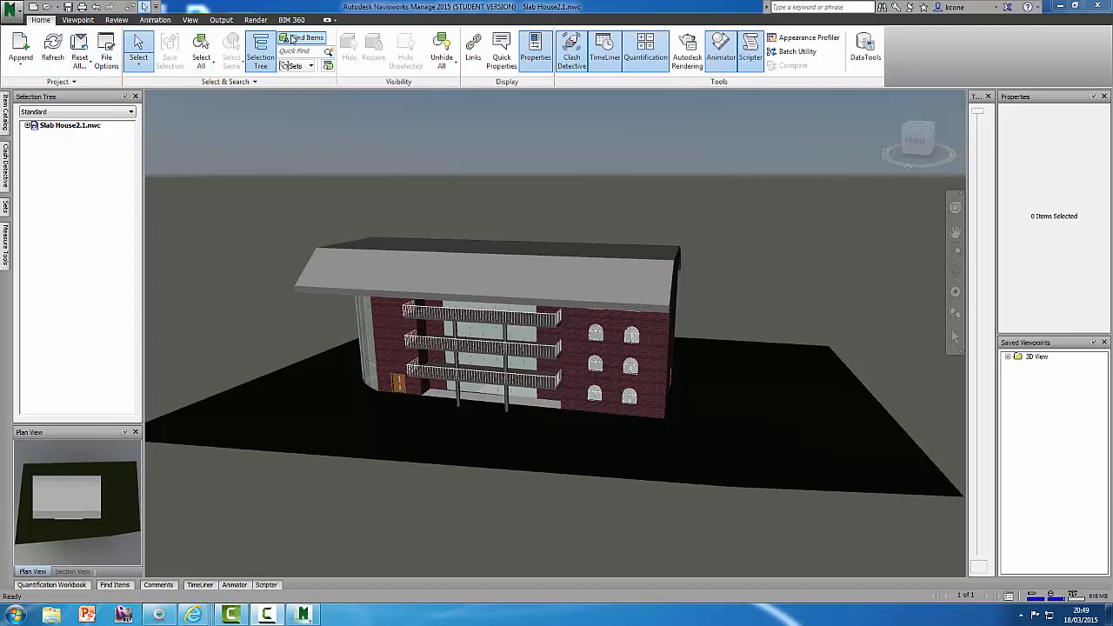
Add the Point to Point measure command from the Review commands to the Quick Access Toolbar.
left_click(116, 20)
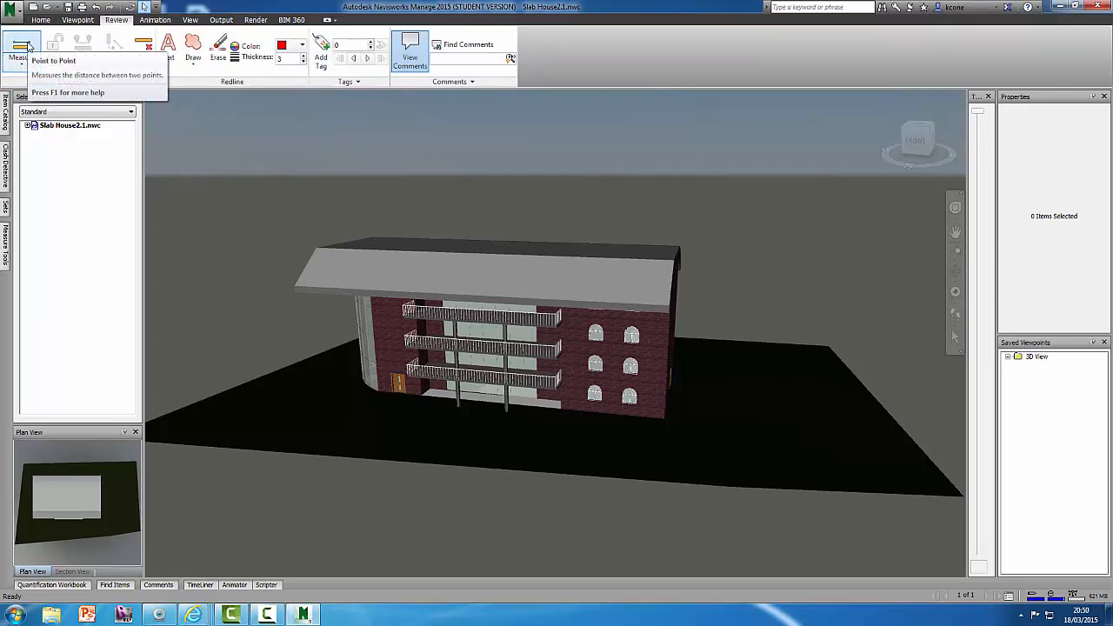
right_click(29, 46)
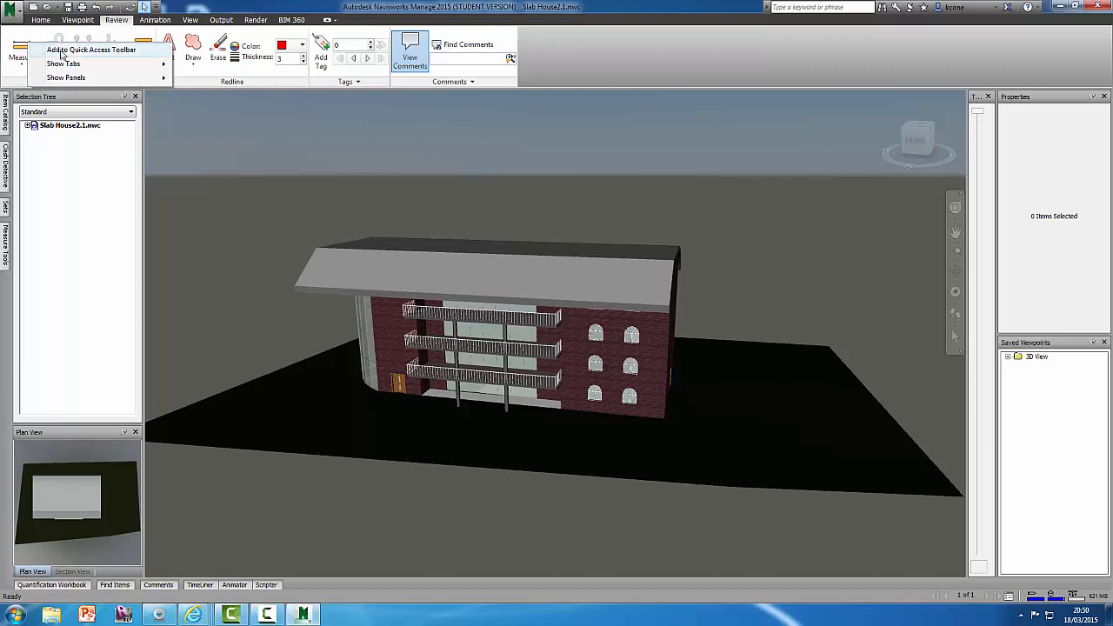
left_click(86, 51)
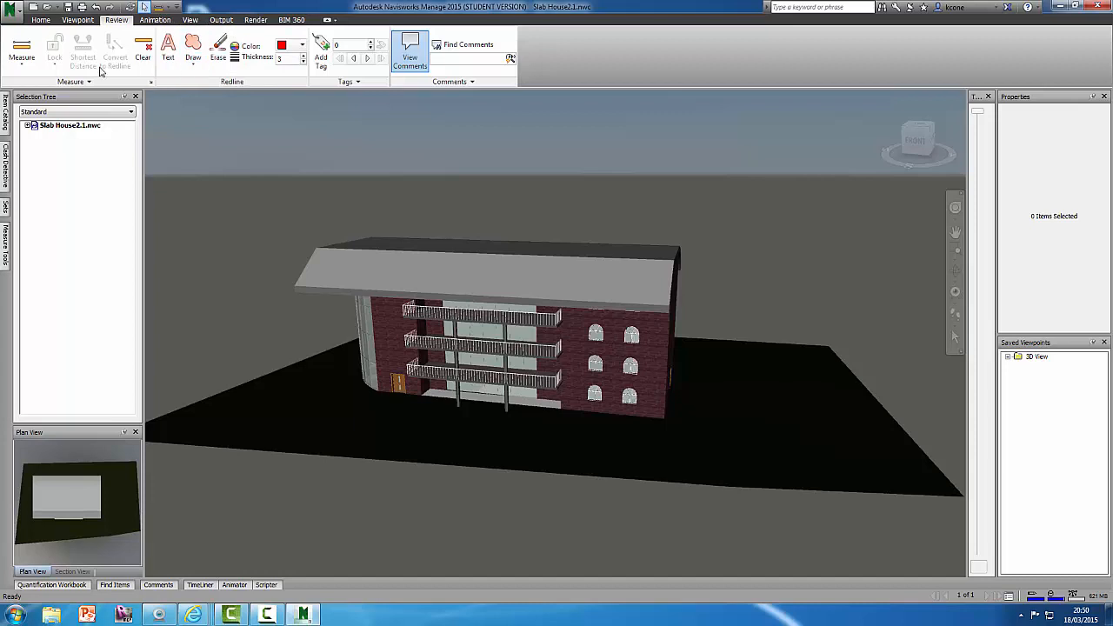
Place the Quick Access Toolbar below the ribbon and return it to its place above the ribbon.
left_click(176, 7)
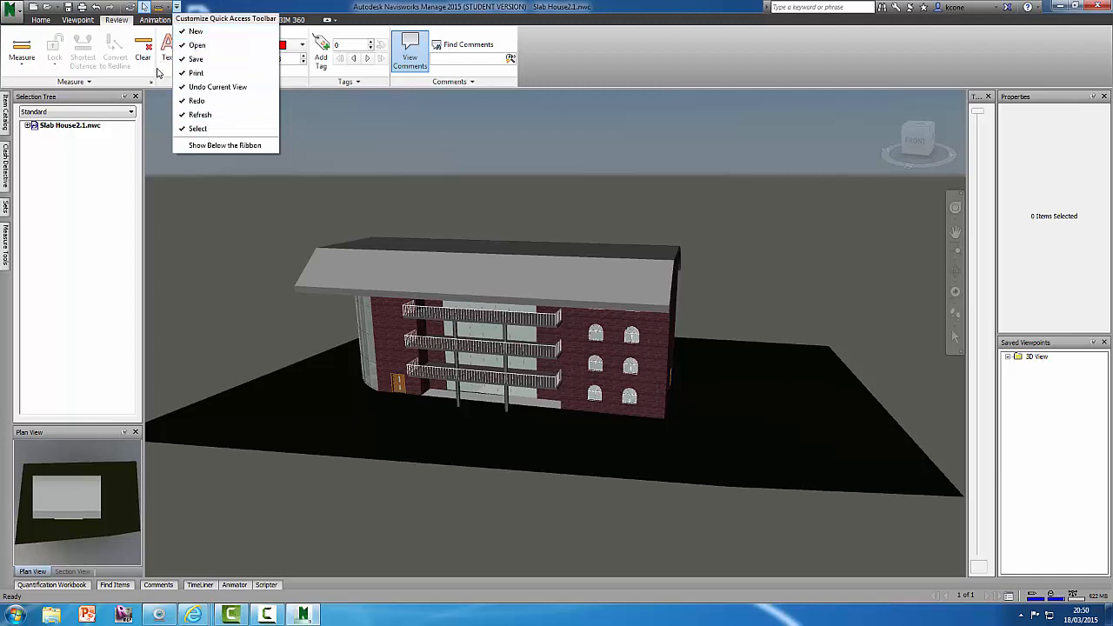
left_click(213, 146)
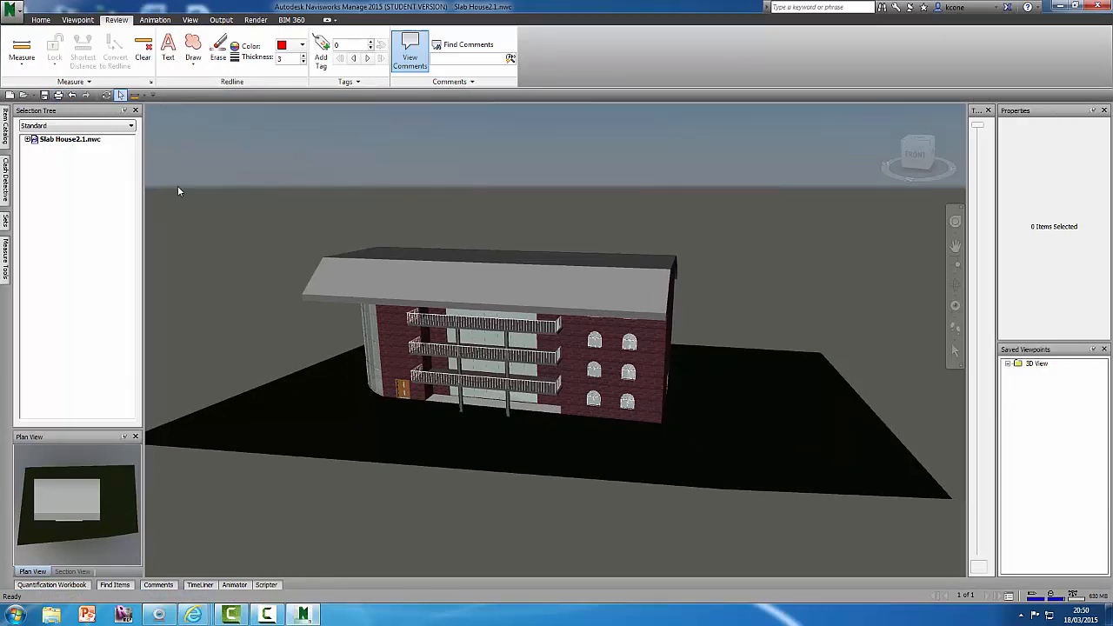
right_click(184, 95)
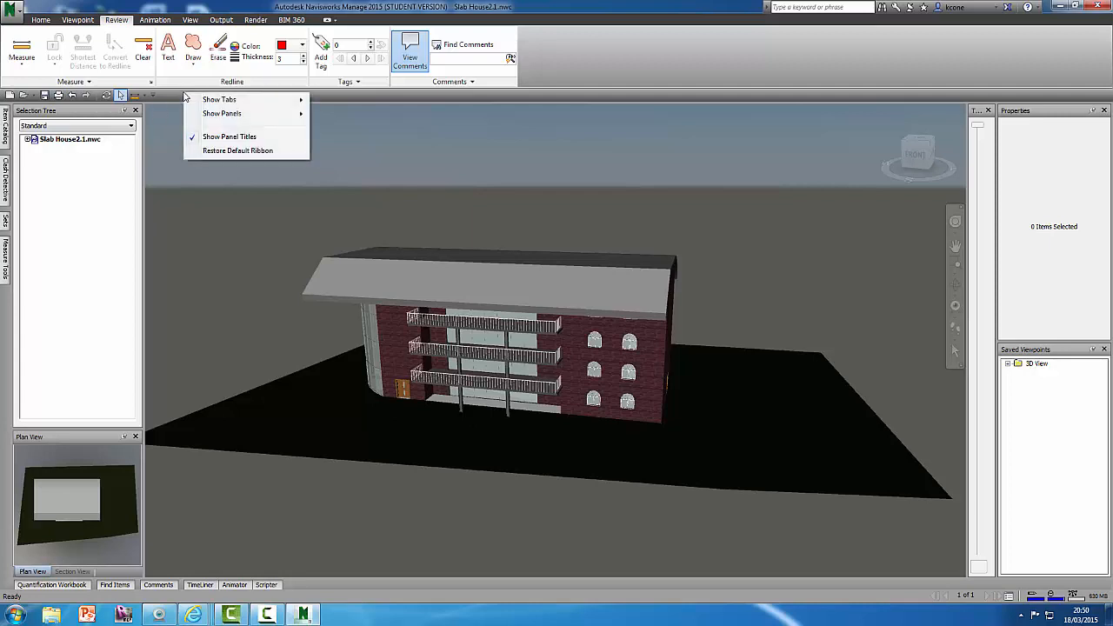
left_click(153, 95)
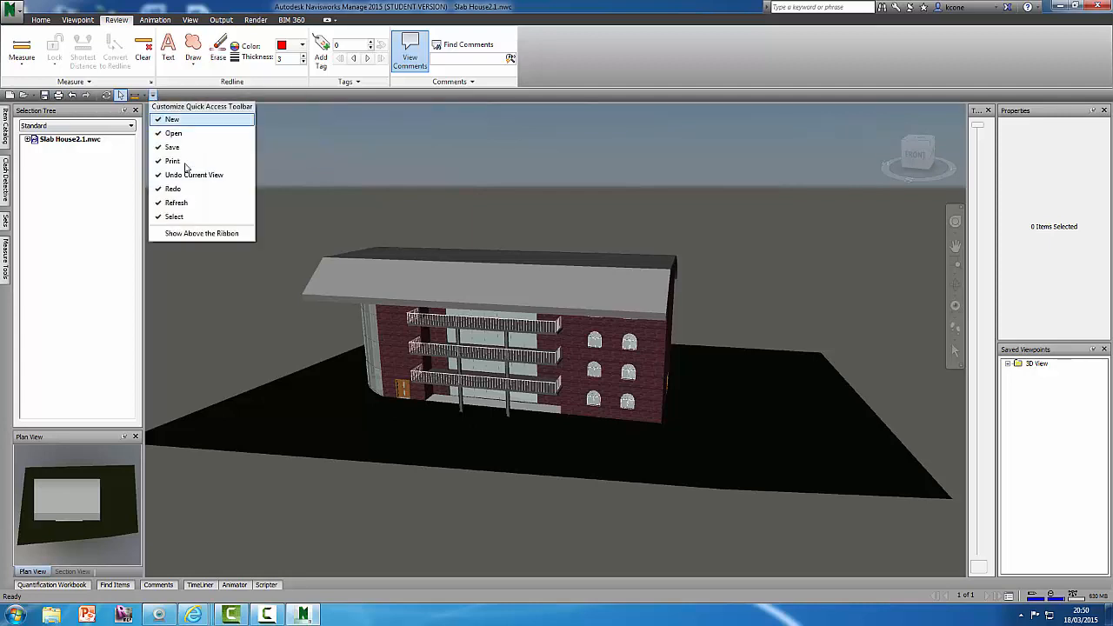
left_click(179, 234)
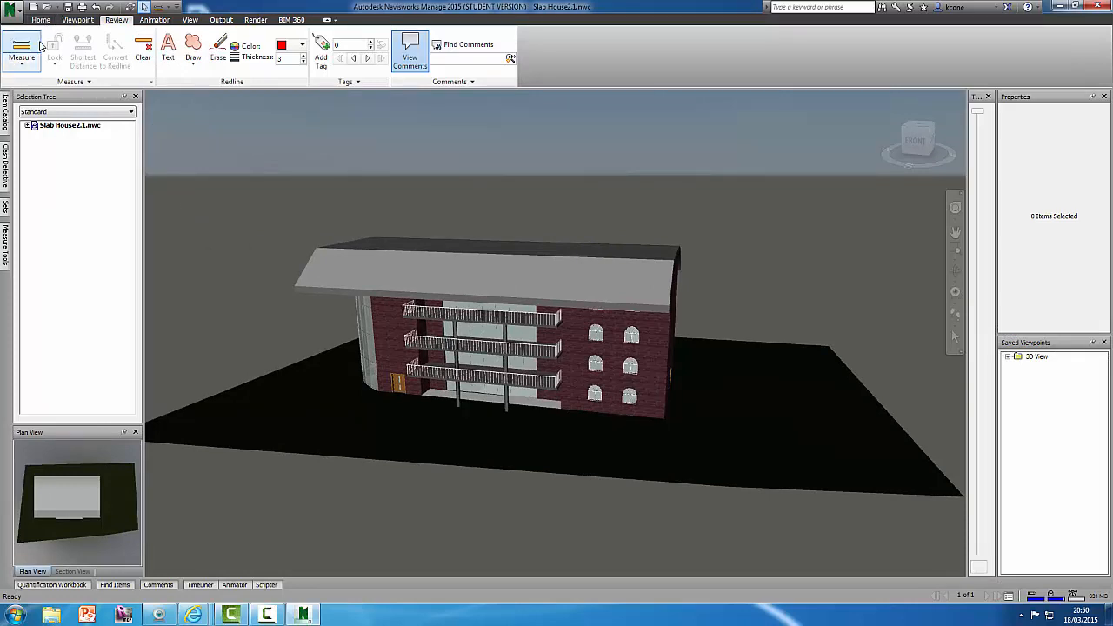
Remove the Point to Point measure command from the Quick Access Toolbar.
right_click(162, 8)
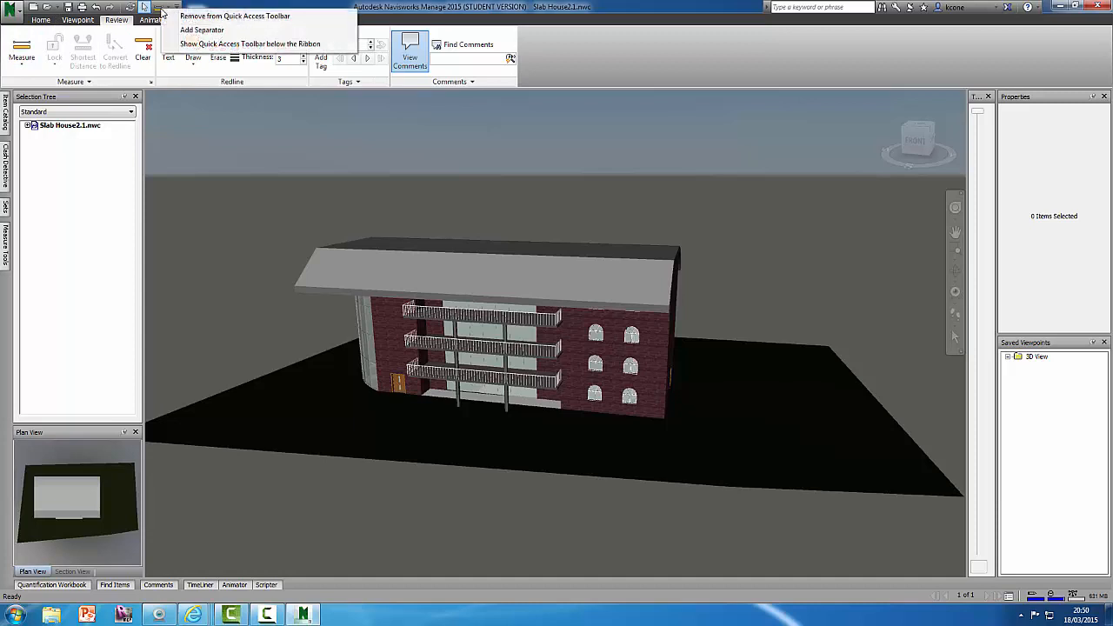
left_click(225, 17)
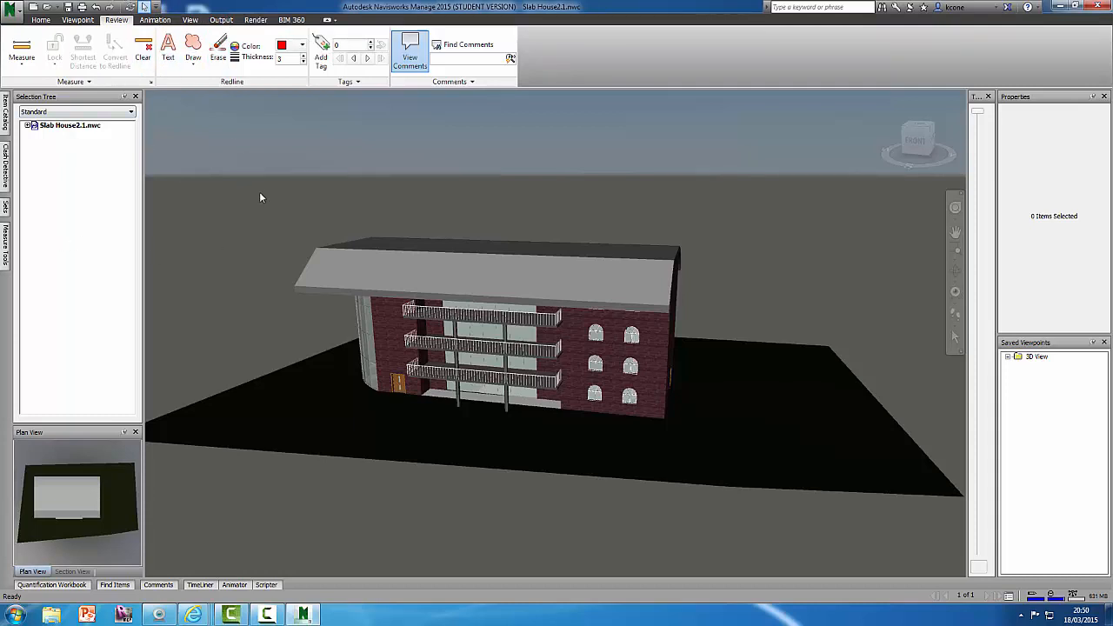
Add the Clear measurement command to the Quick Access Toolbar and remove it again.
right_click(161, 47)
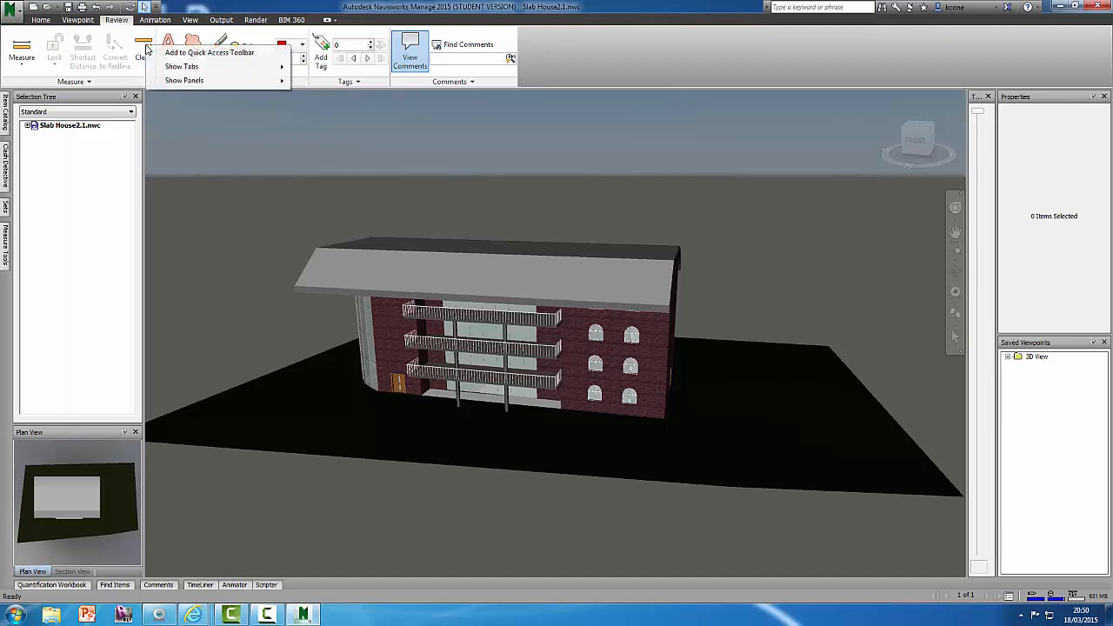
left_click(196, 55)
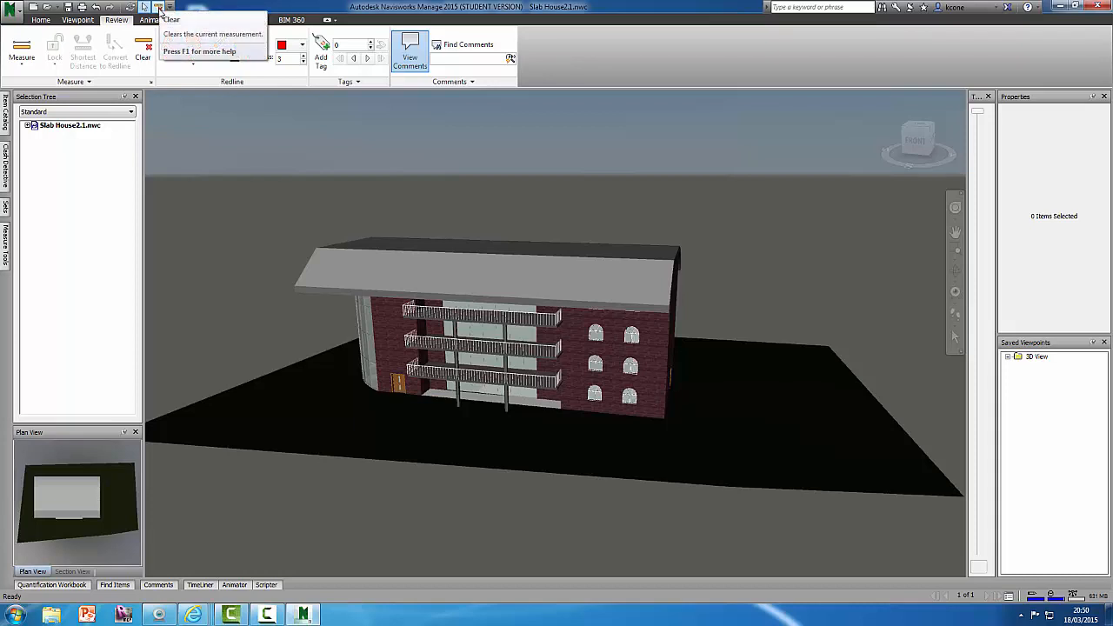
right_click(159, 9)
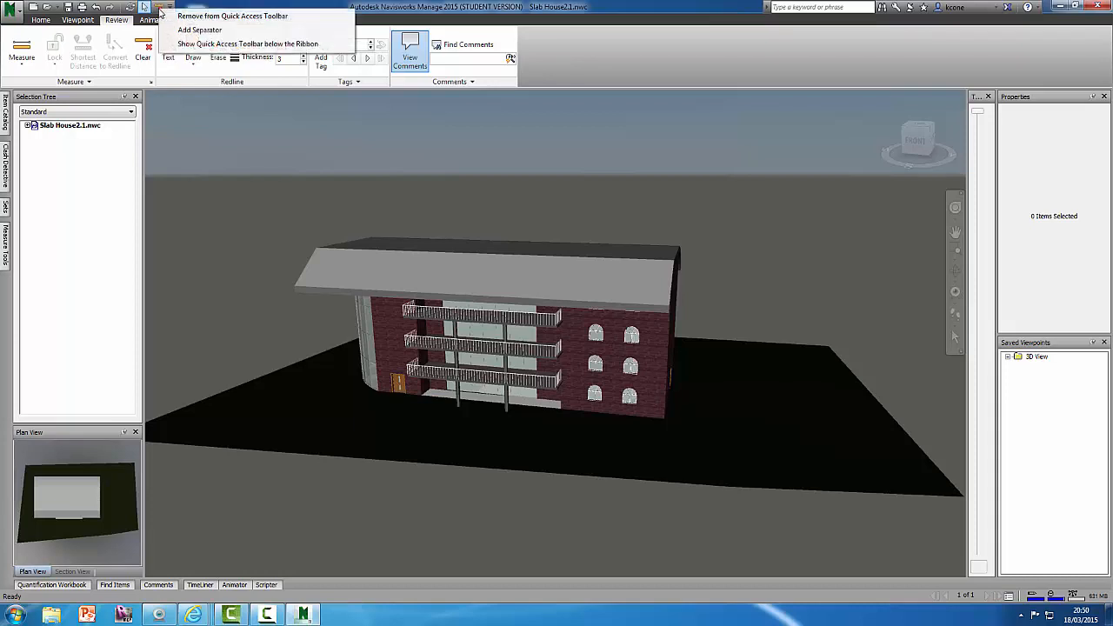
left_click(209, 15)
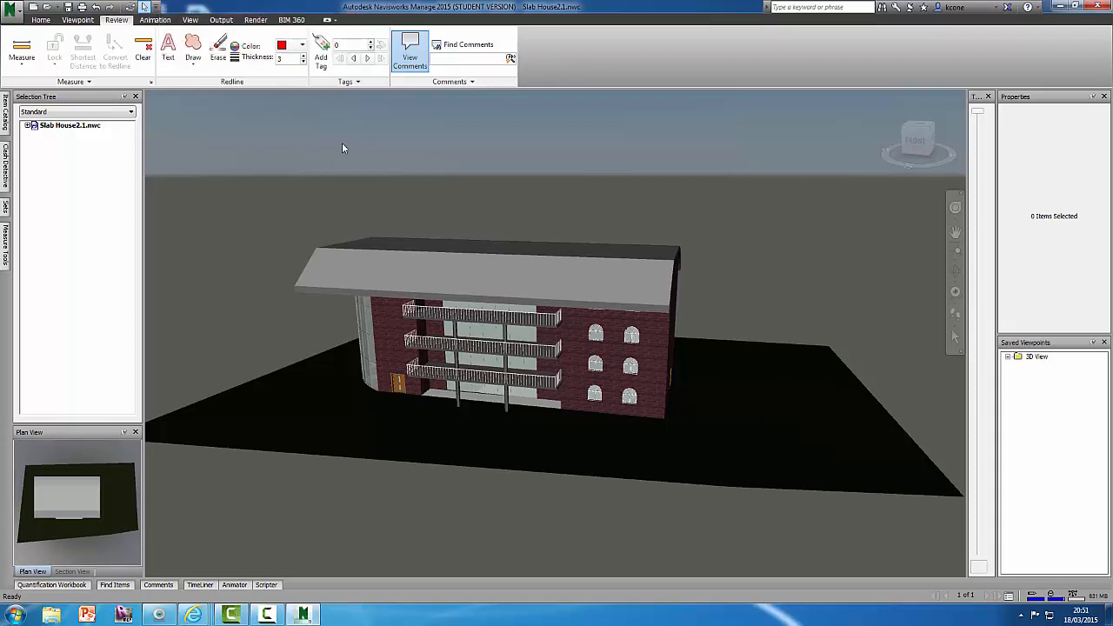
Turn off the Clash Detective, TimeLiner, Animator and Scripter dockable windows.
left_click(41, 19)
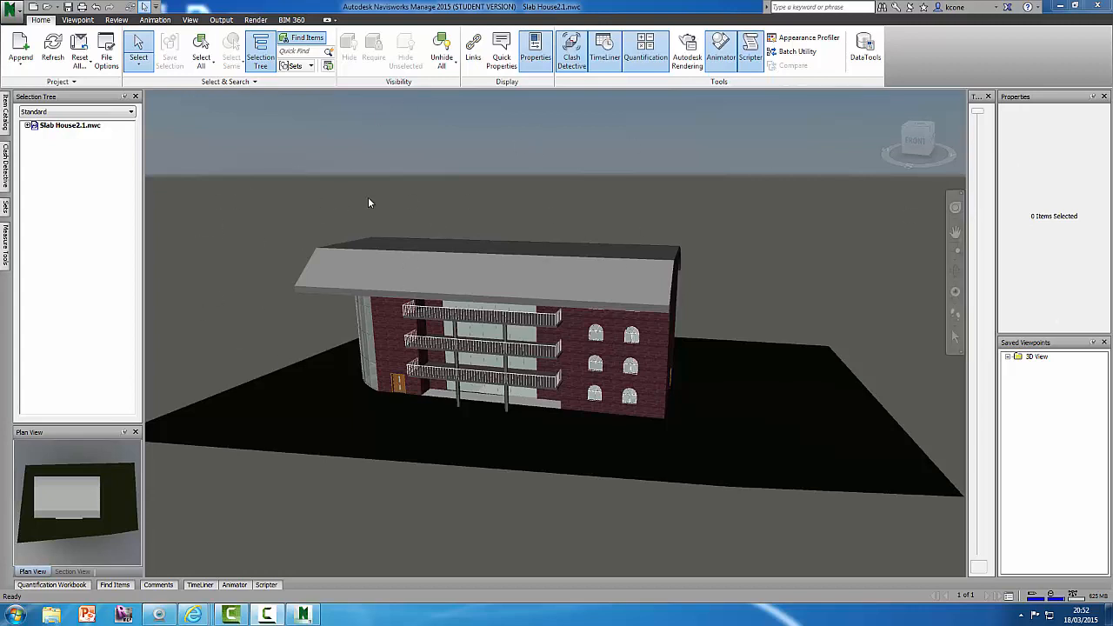
left_click(190, 20)
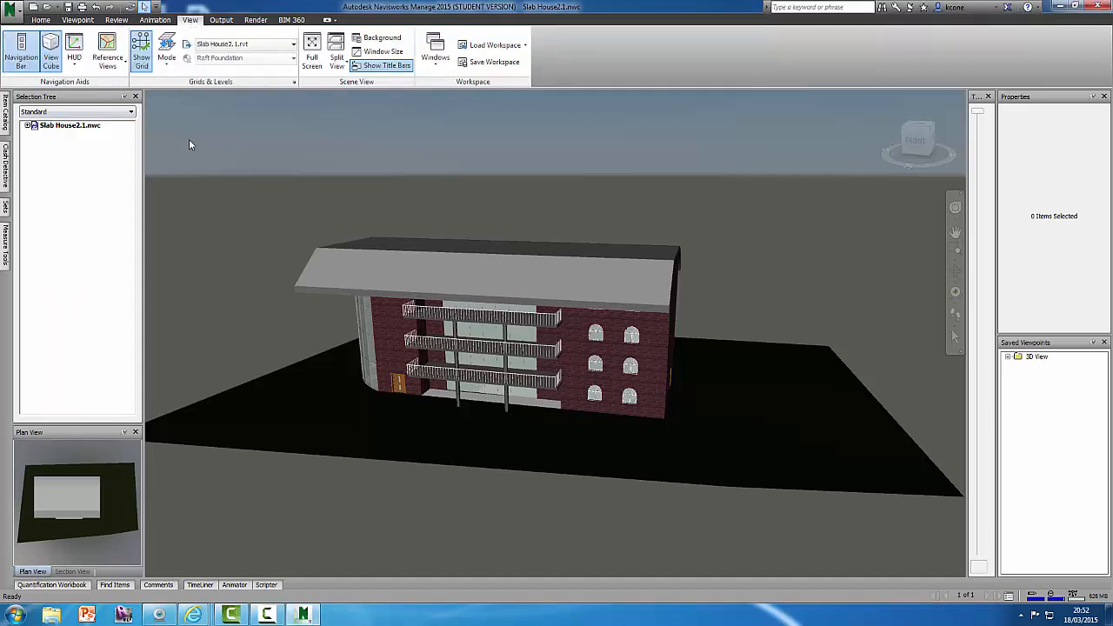
left_click(433, 68)
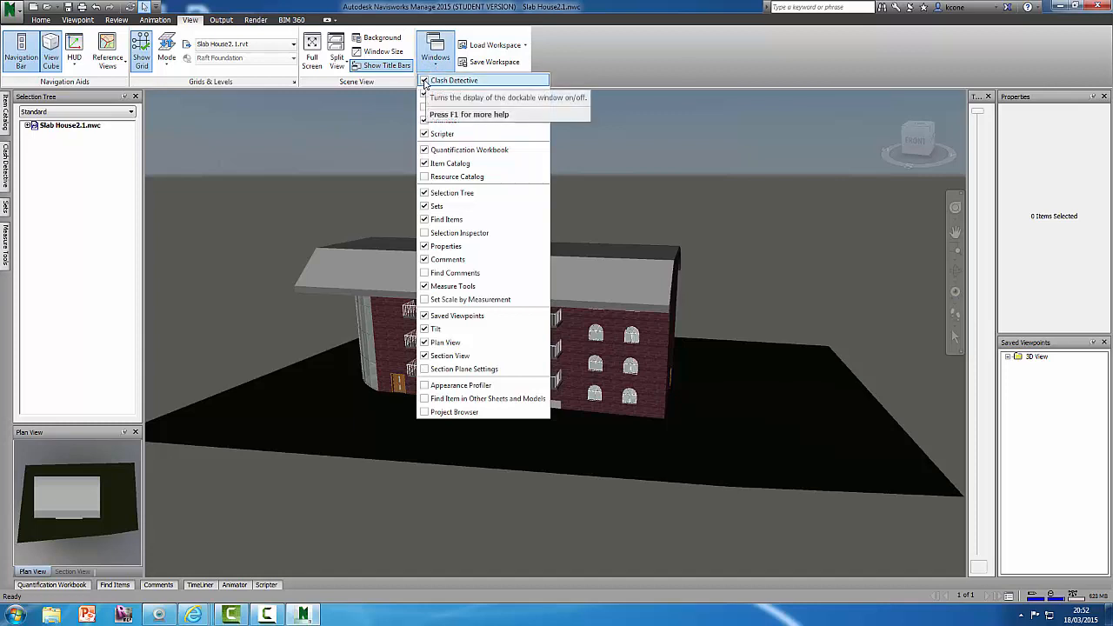
left_click(425, 83)
left_click(432, 67)
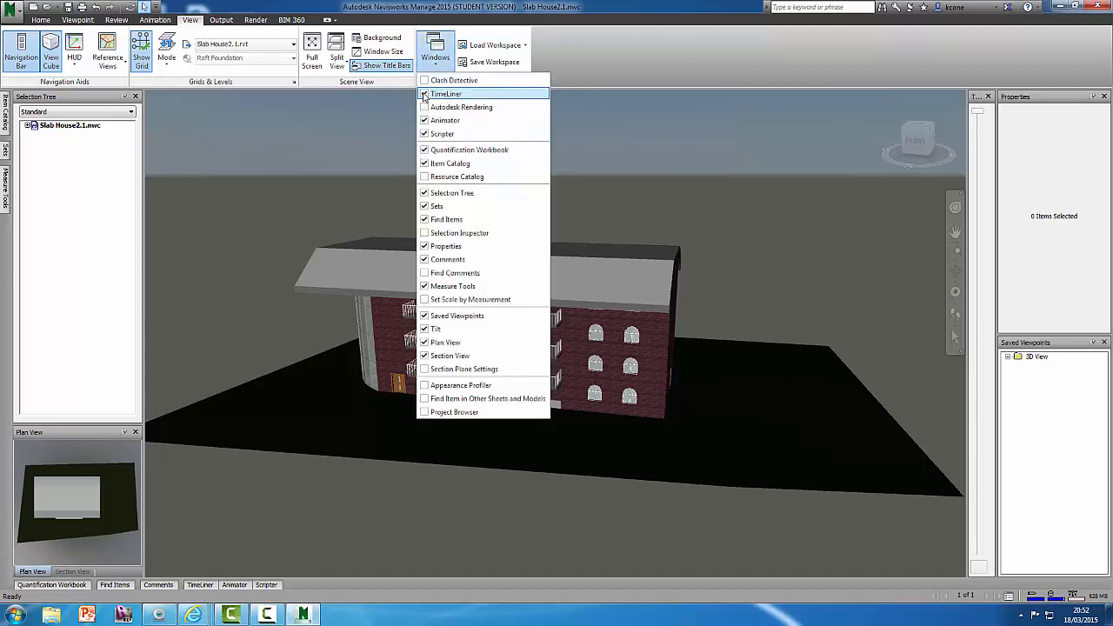
left_click(425, 90)
left_click(433, 61)
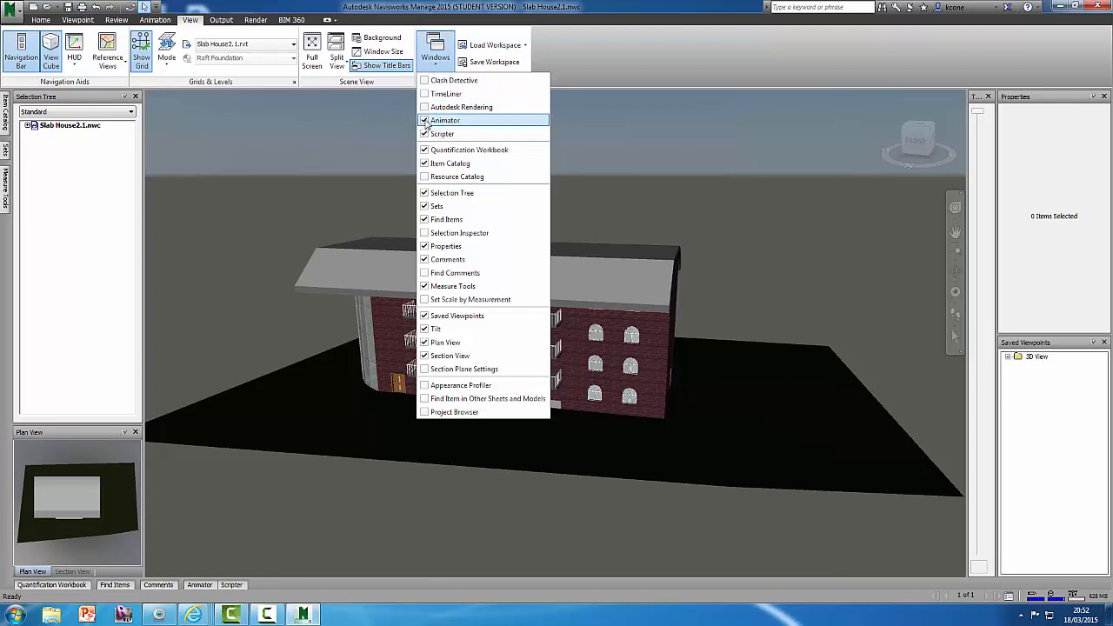
left_click(435, 116)
left_click(435, 61)
left_click(437, 131)
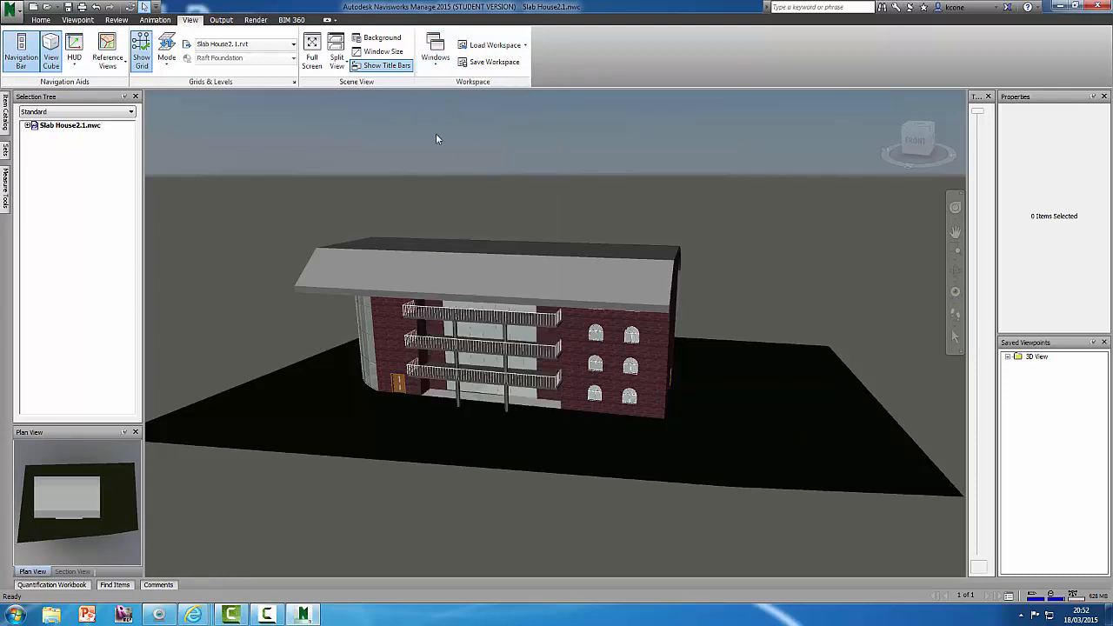
Turn off the Quantification Workbook and Item Catalog dockable windows.
left_click(435, 58)
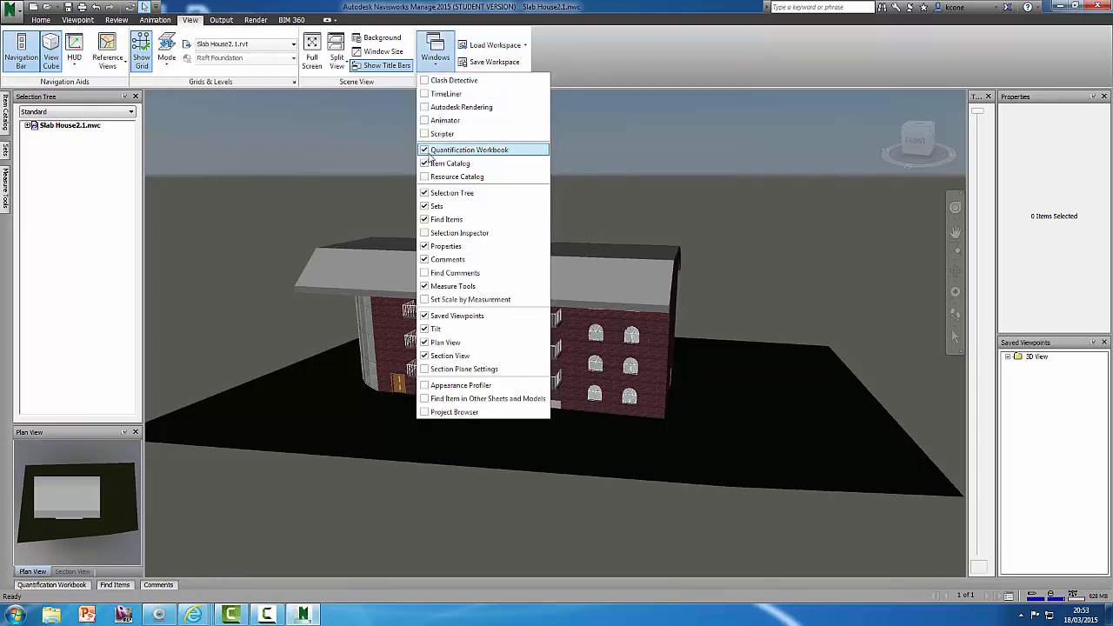
left_click(431, 148)
left_click(435, 57)
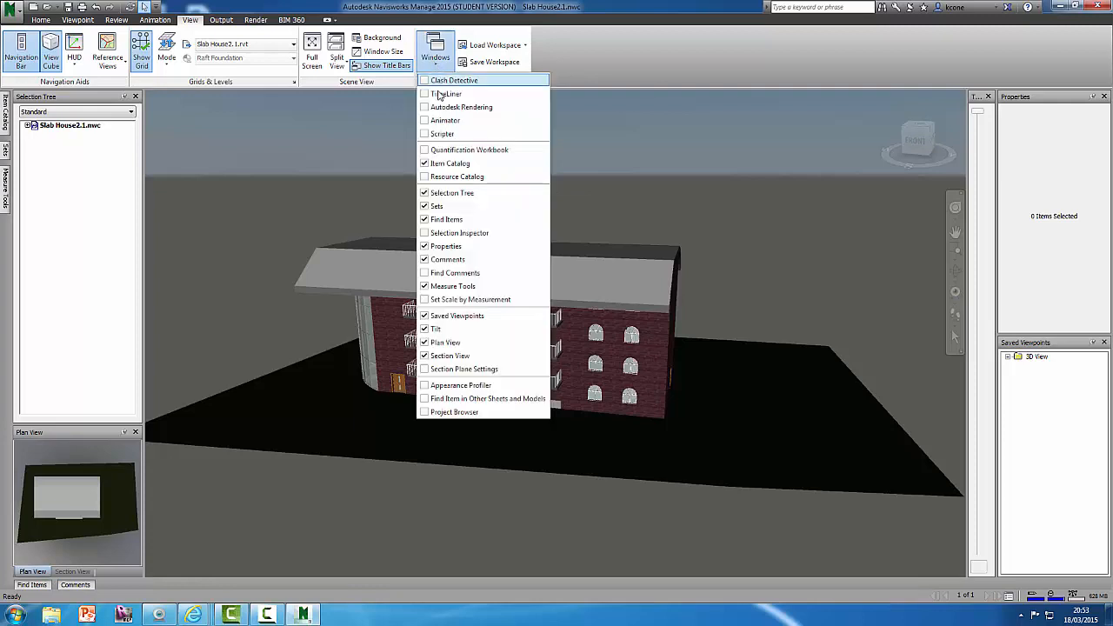
left_click(425, 164)
Turn off the Selection Tree, Sets, Find Items and Comments dockable windows.
left_click(441, 65)
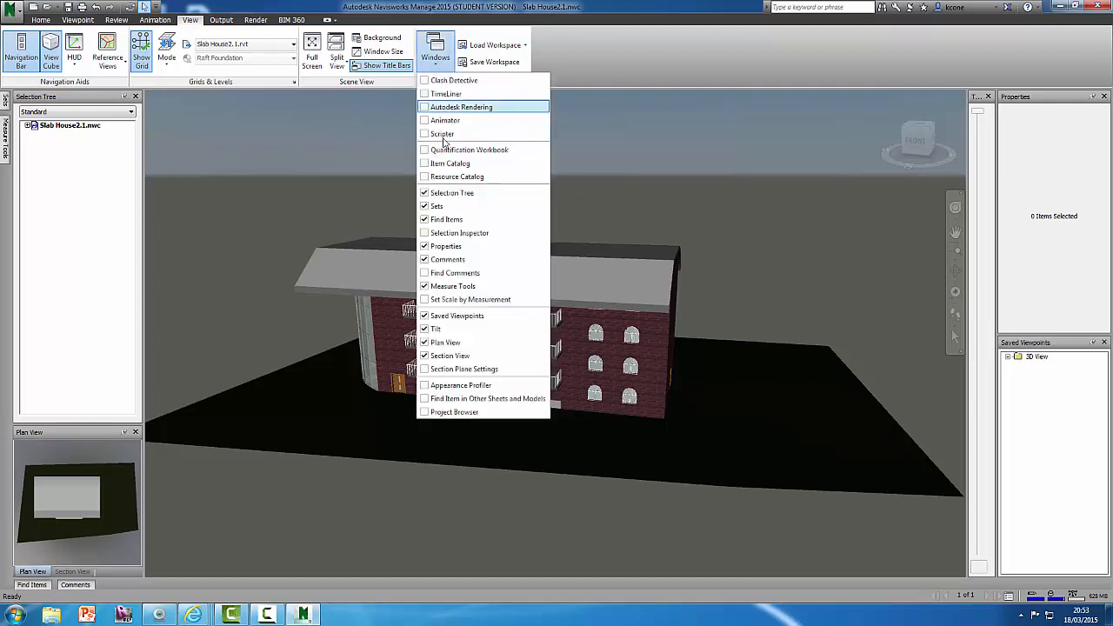
left_click(427, 194)
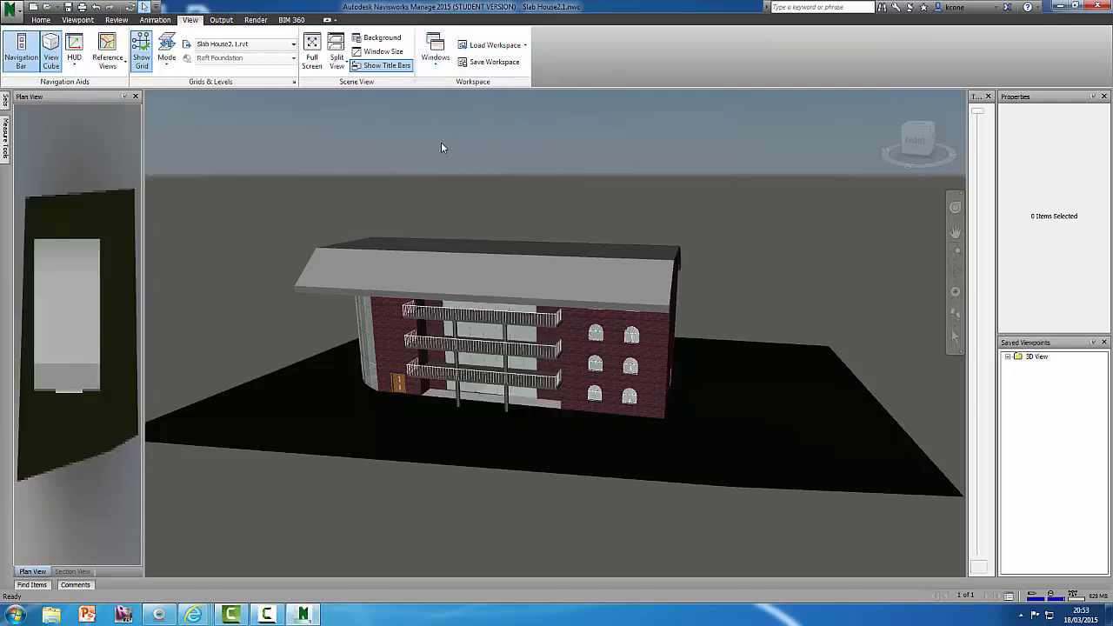
left_click(436, 54)
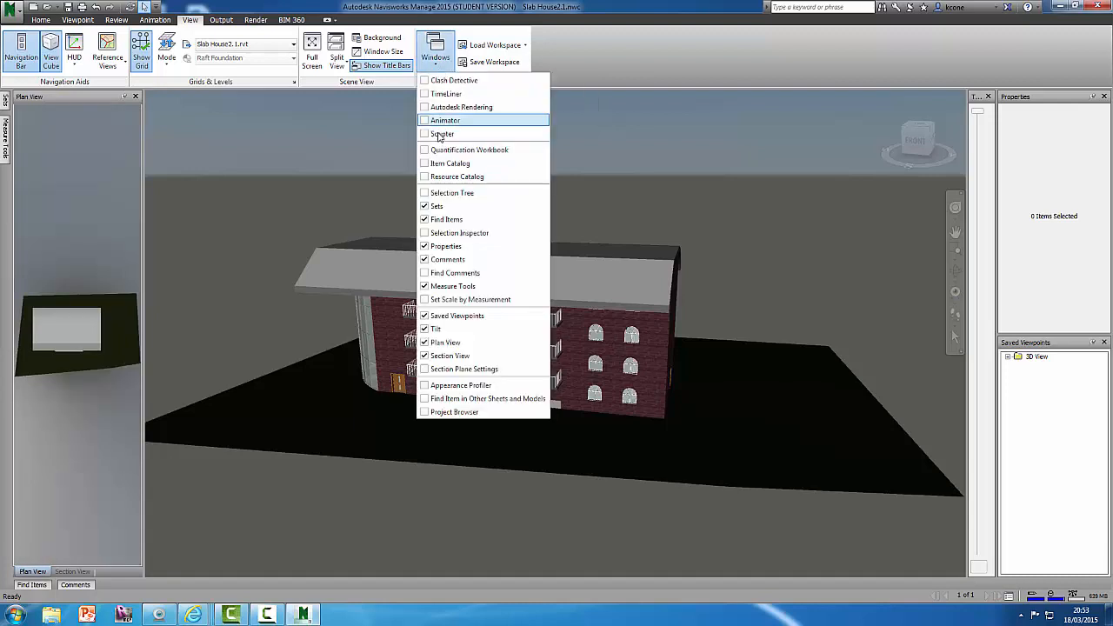
left_click(435, 207)
left_click(436, 54)
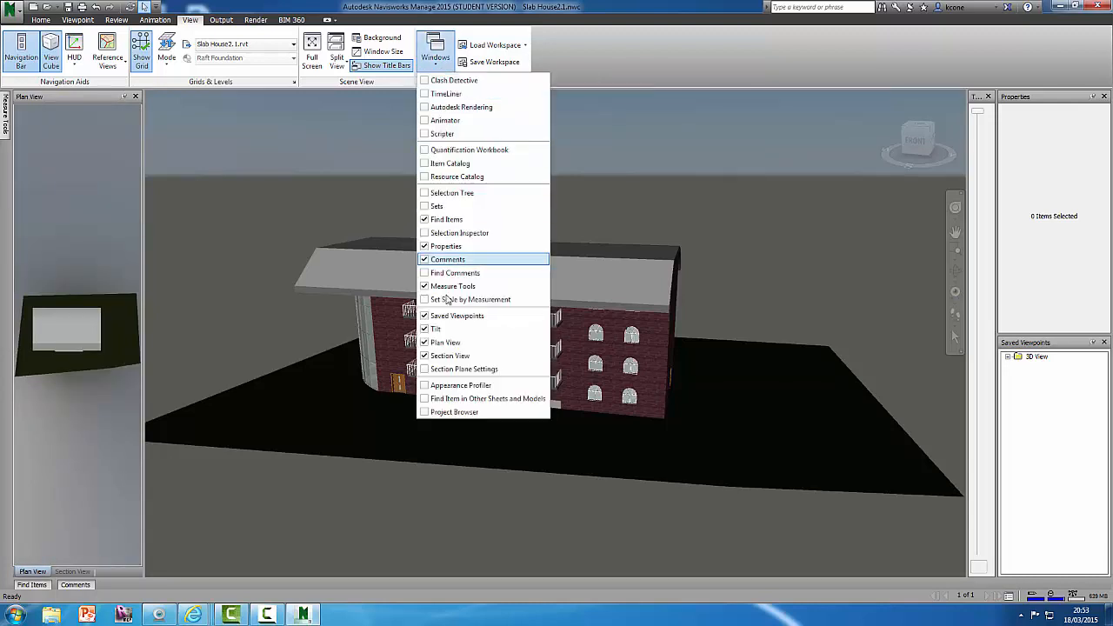
left_click(440, 219)
left_click(439, 73)
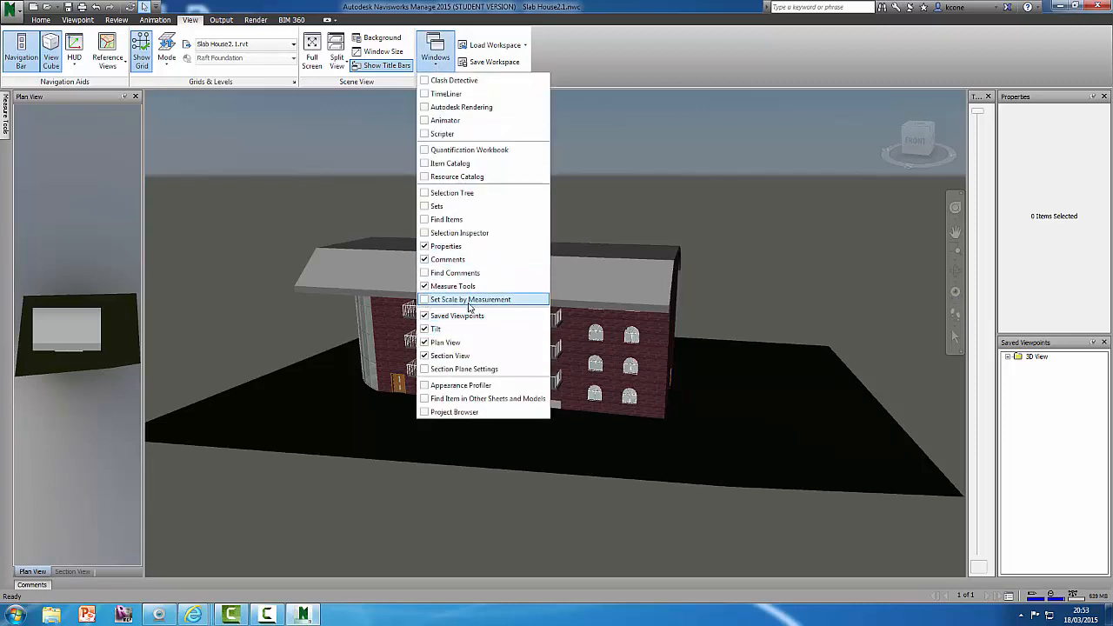
left_click(425, 260)
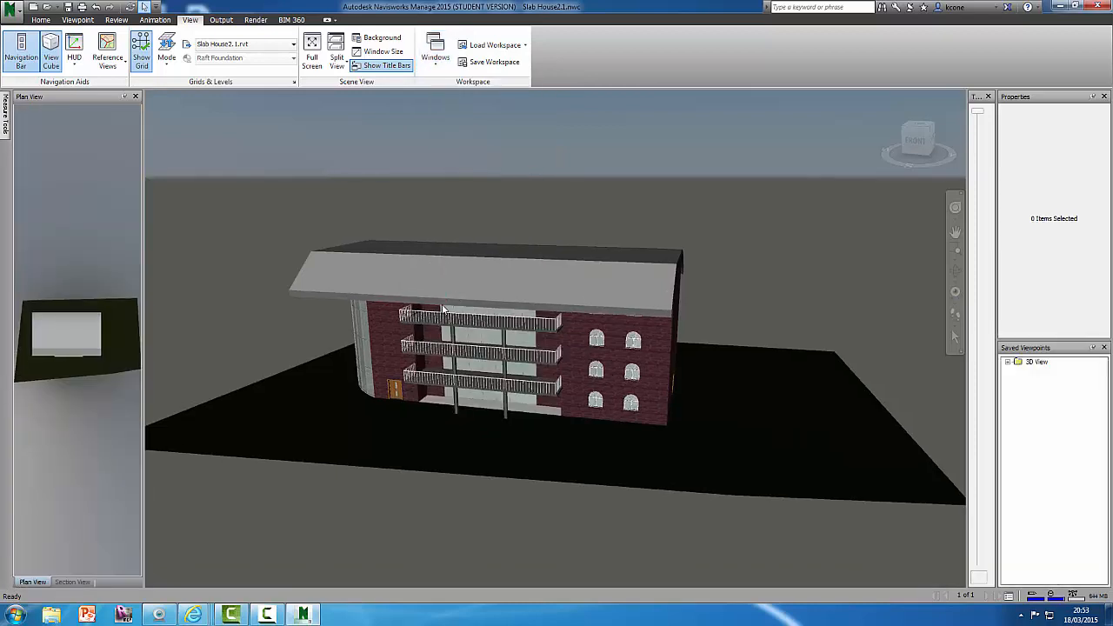
Turn the Selection Tree window back on.
left_click(435, 50)
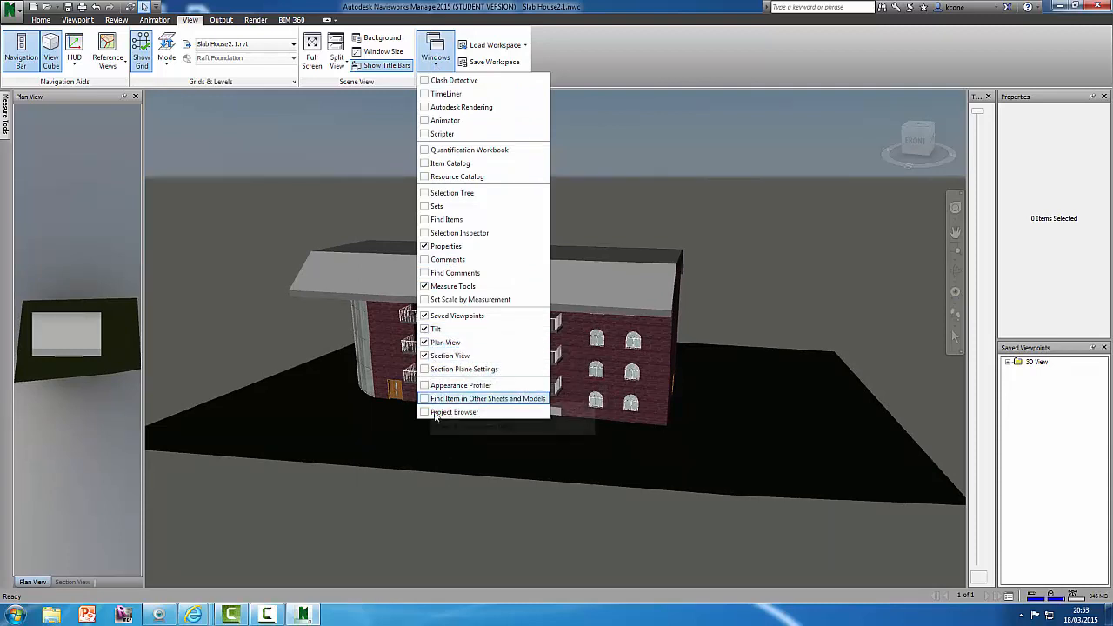
left_click(425, 194)
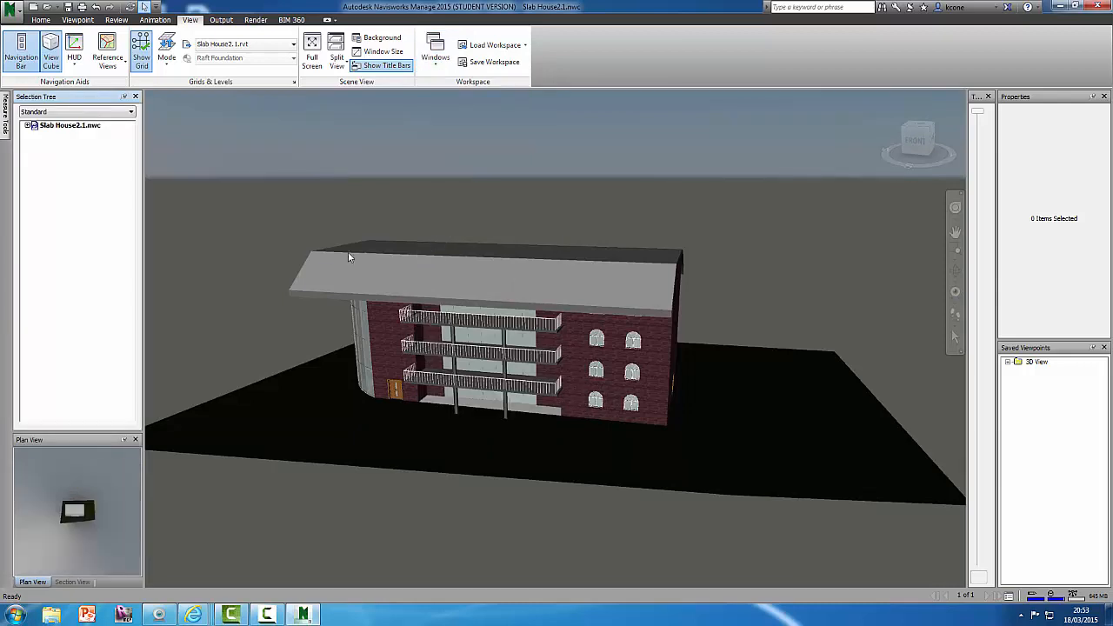
Turn the Selection Tree dockable window off and back on.
left_click(435, 52)
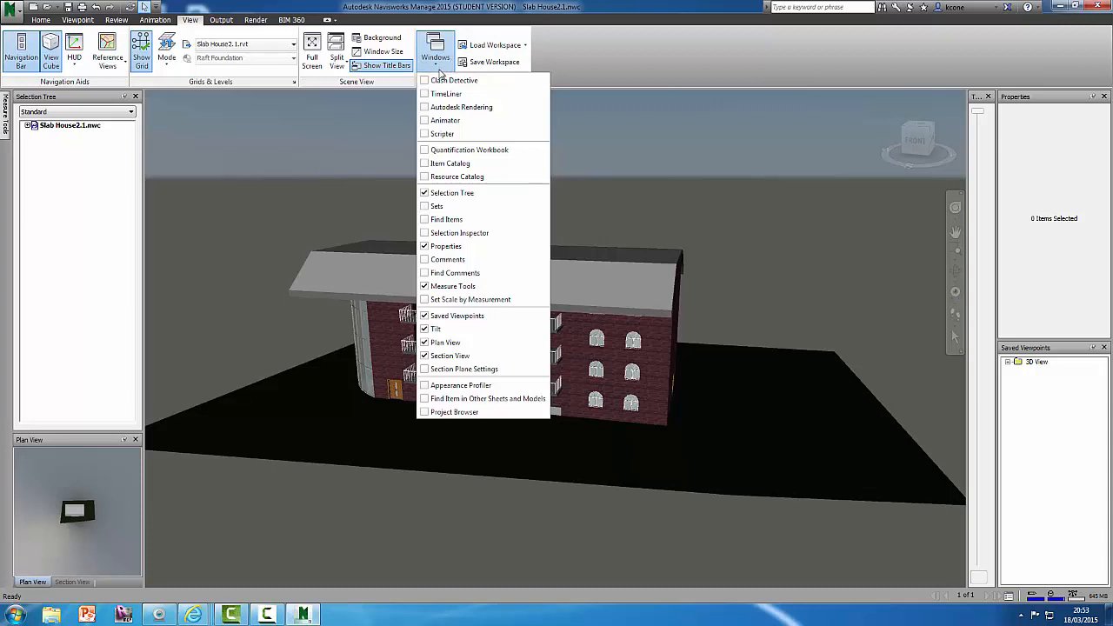
left_click(435, 66)
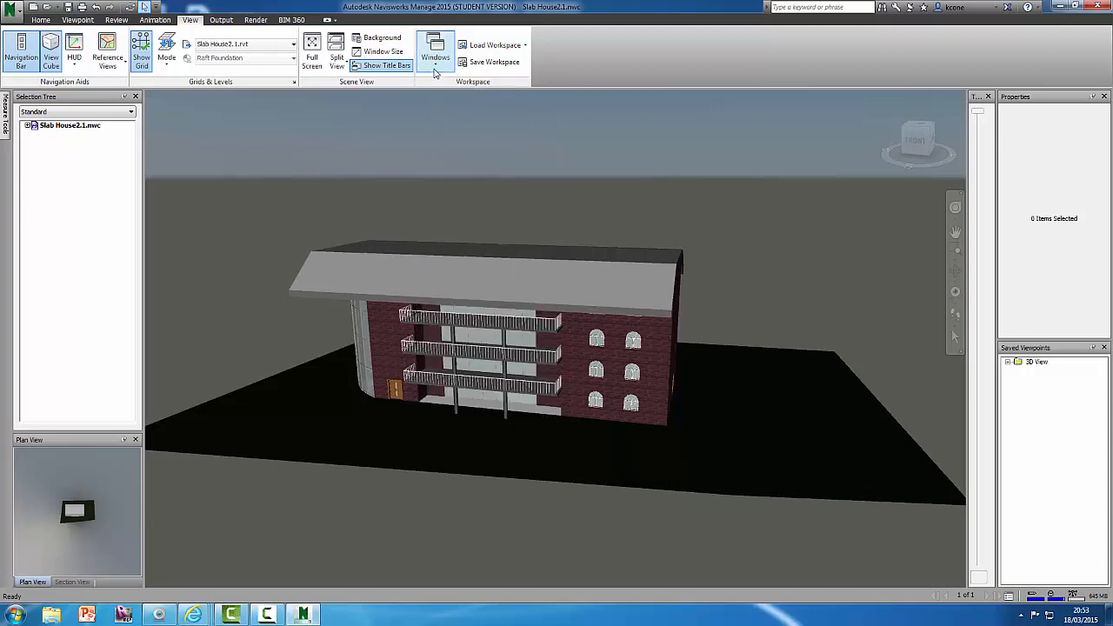
left_click(436, 68)
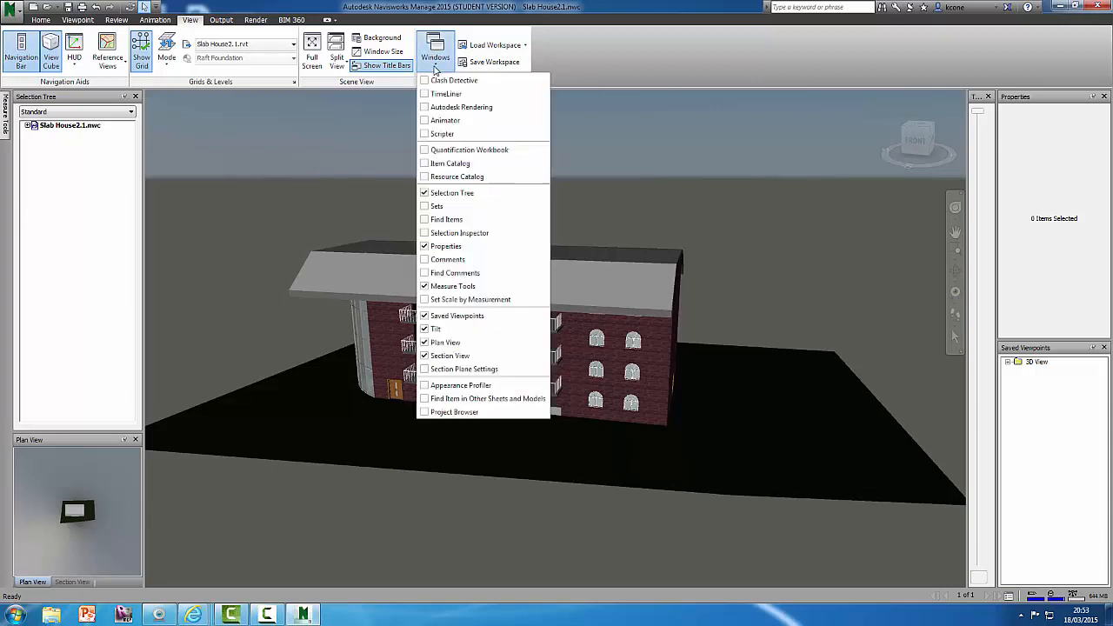
left_click(431, 192)
left_click(435, 50)
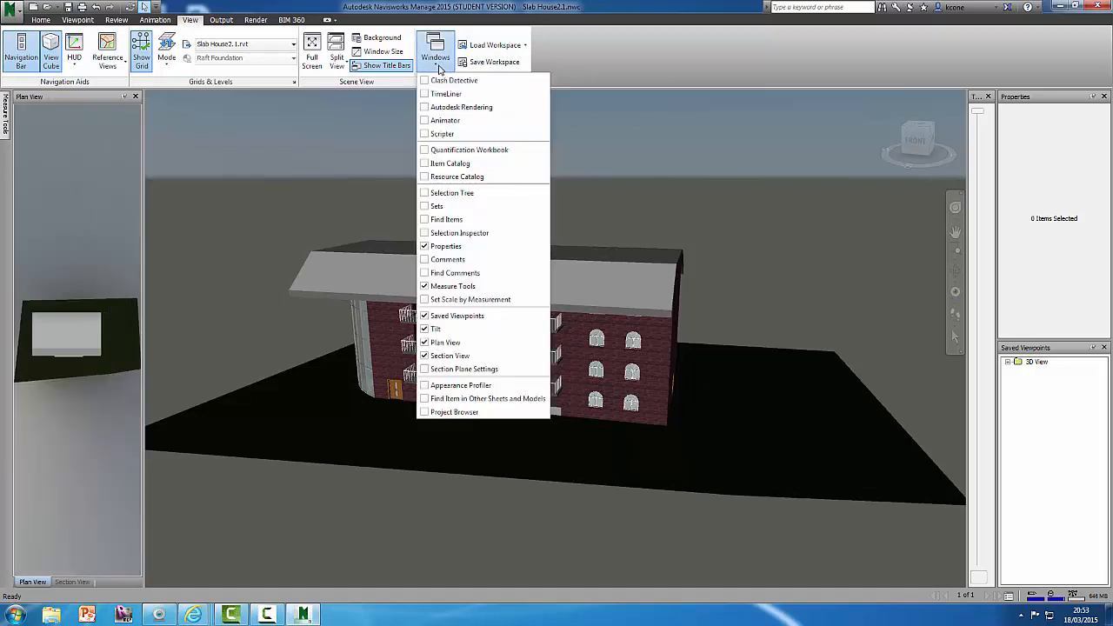
left_click(428, 193)
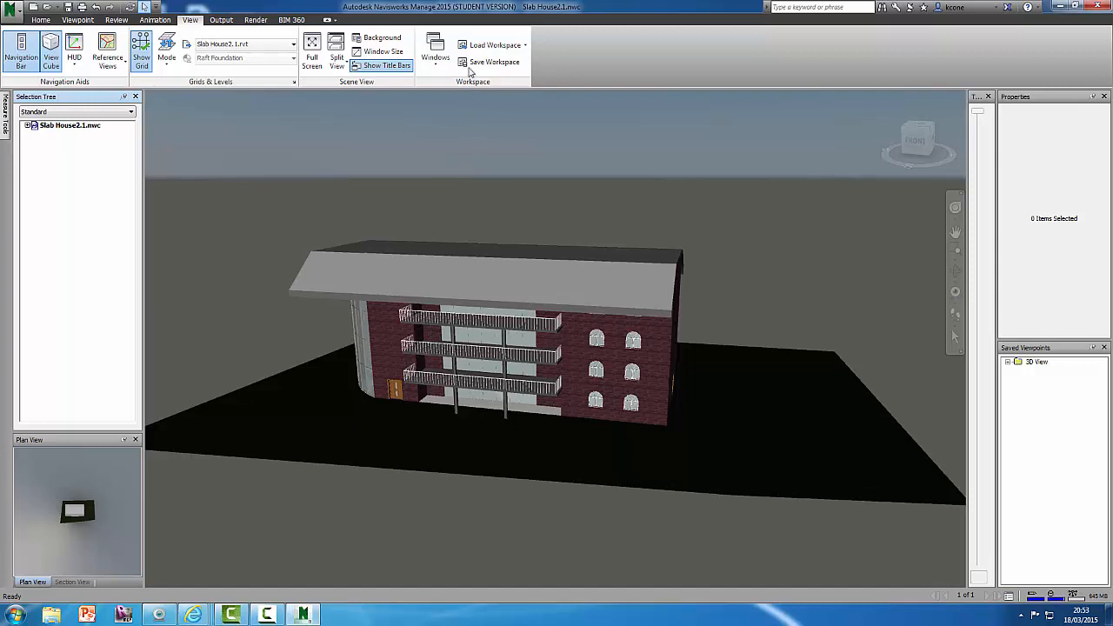
Turn off the Plan View, Section View and Tilt dockable windows.
left_click(439, 64)
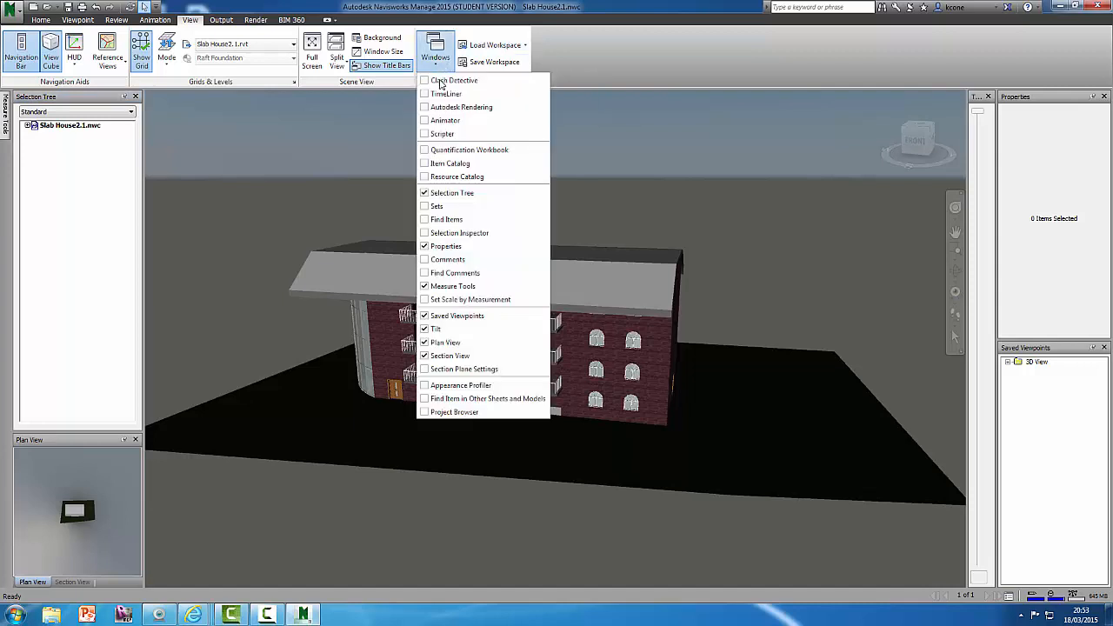
left_click(426, 345)
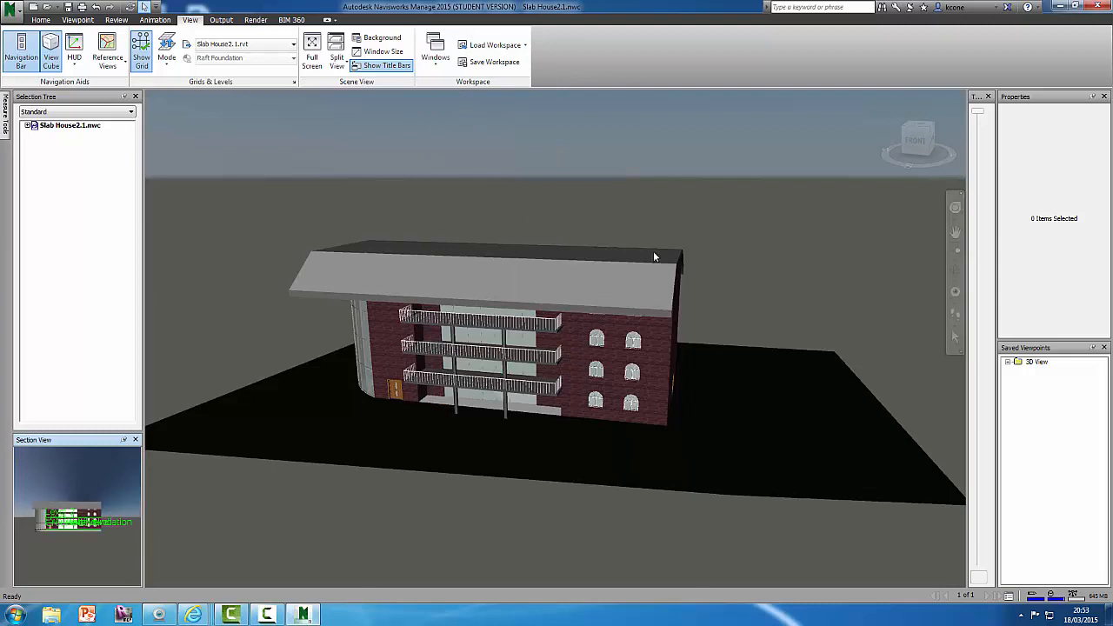
left_click(135, 439)
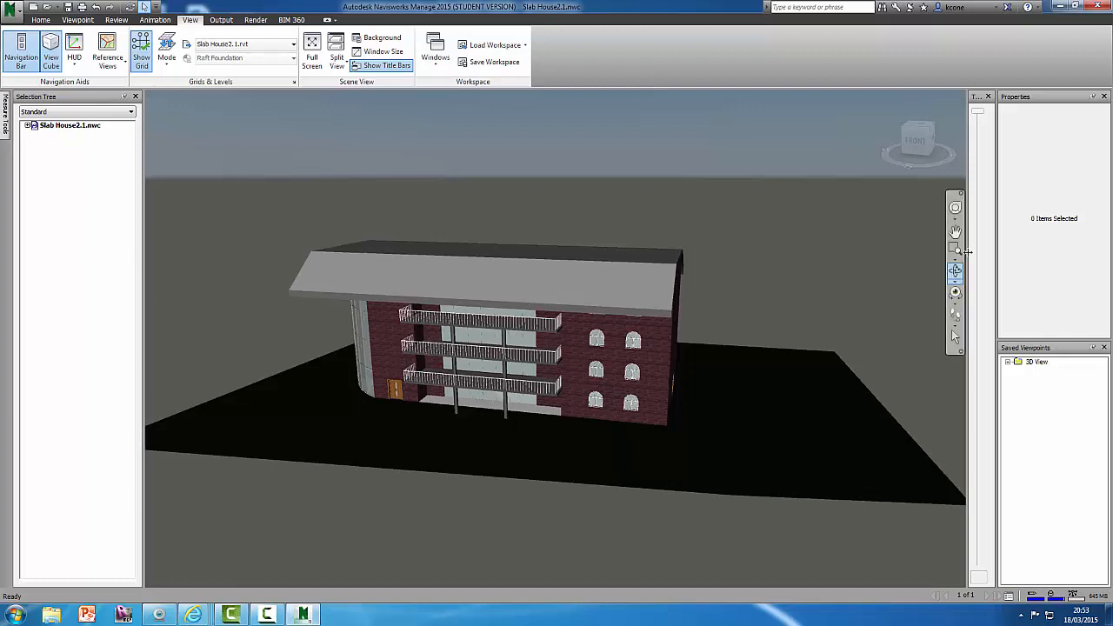
left_click(990, 97)
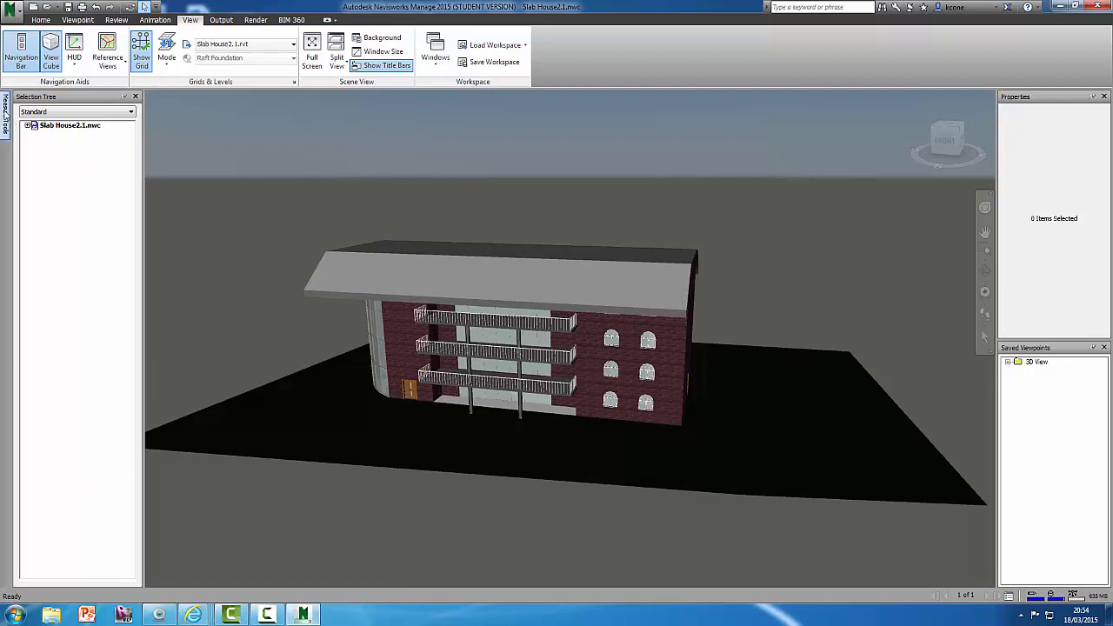
Display the TimeLiner dockable window and close it again.
mouse_move(6, 115)
left_click(437, 67)
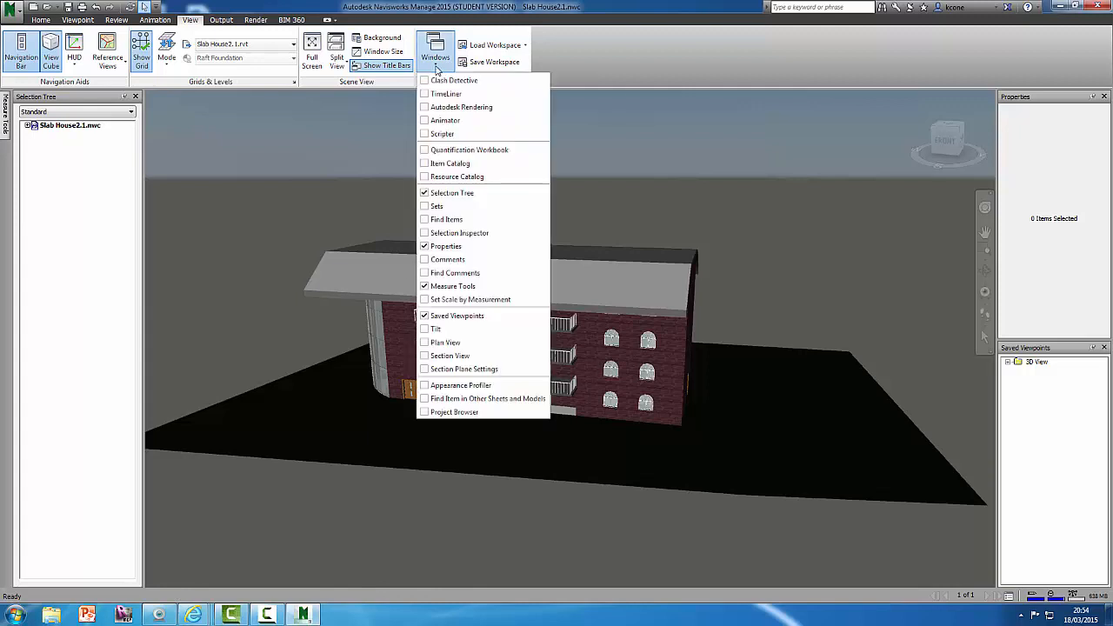
left_click(445, 93)
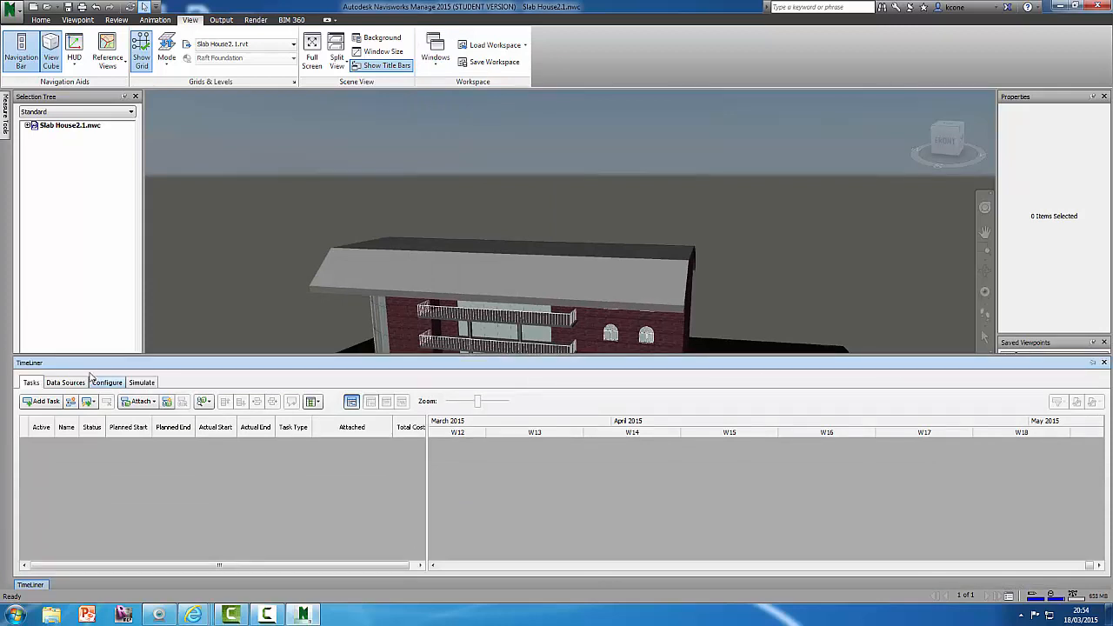
left_click(1104, 361)
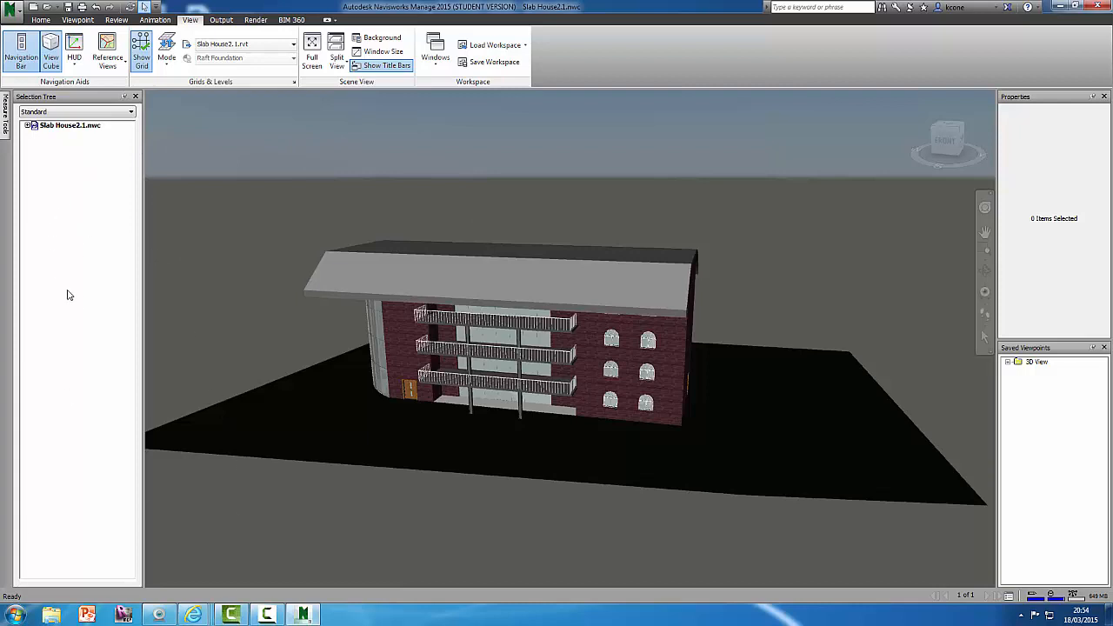
Examine the Slab House2.1.nwc hierarchy from Raft Foundation to Level 3 in the Selection Tree, and collapse it again.
left_click(28, 125)
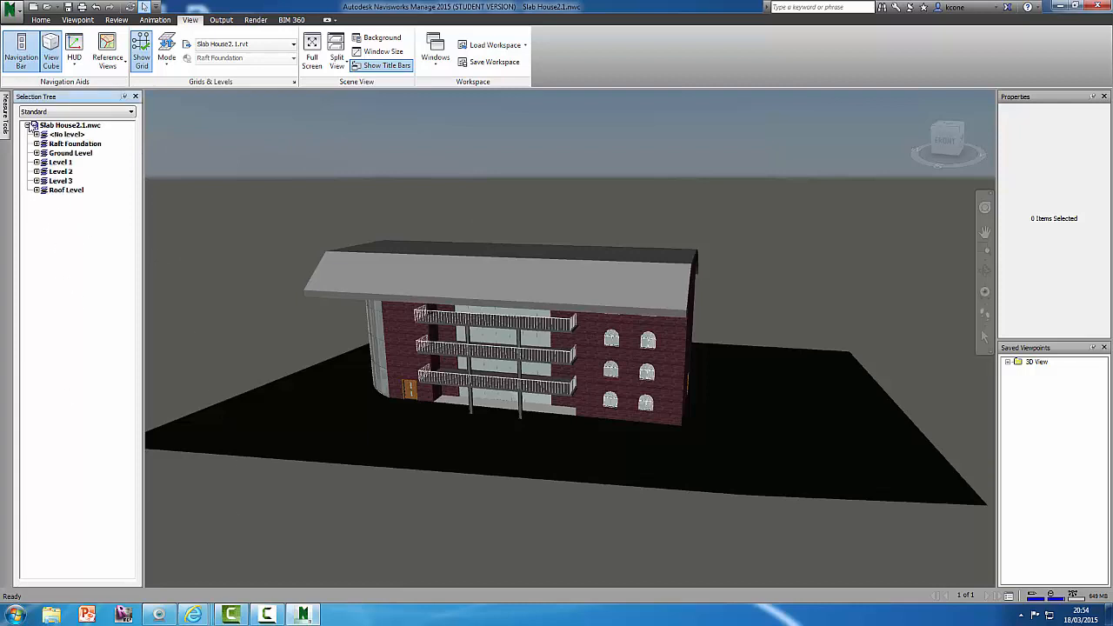
left_click(36, 143)
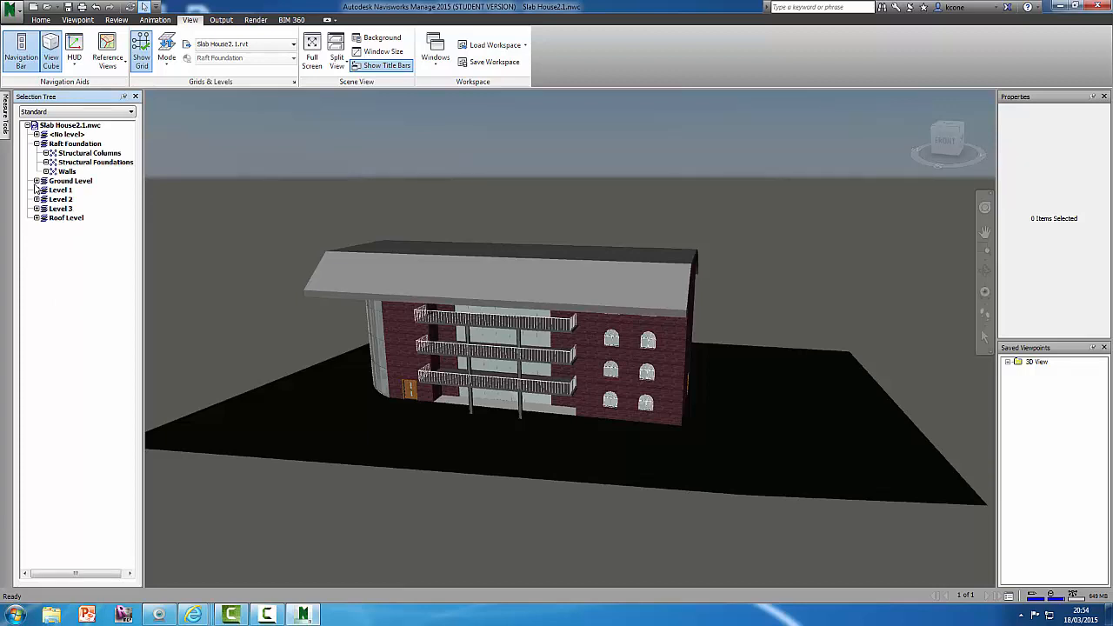
left_click(36, 181)
left_click(36, 264)
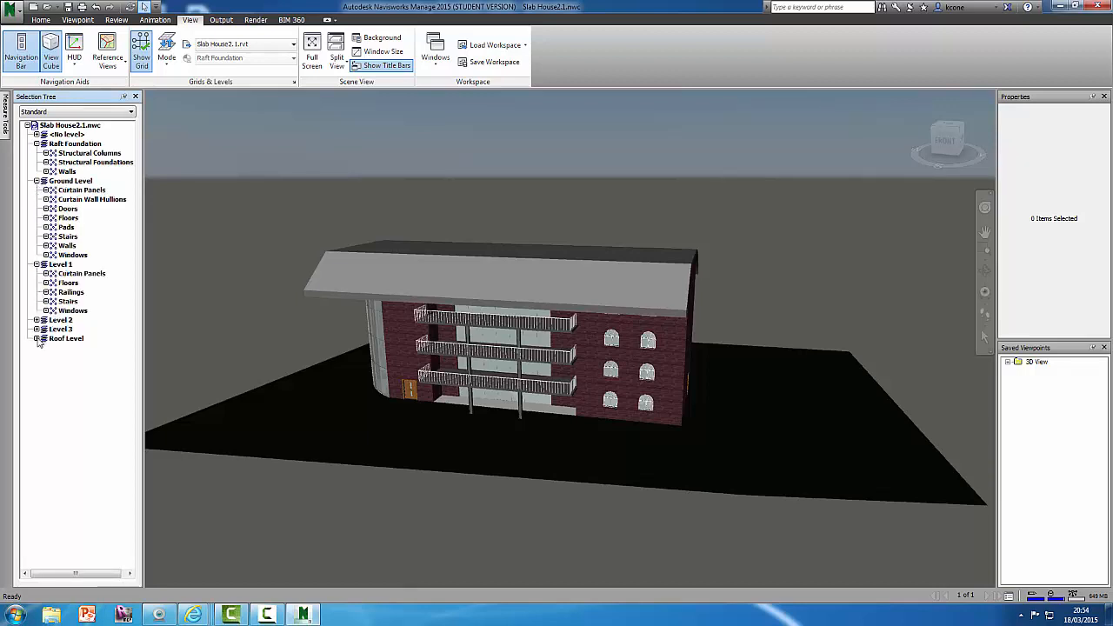
left_click(36, 320)
left_click(36, 385)
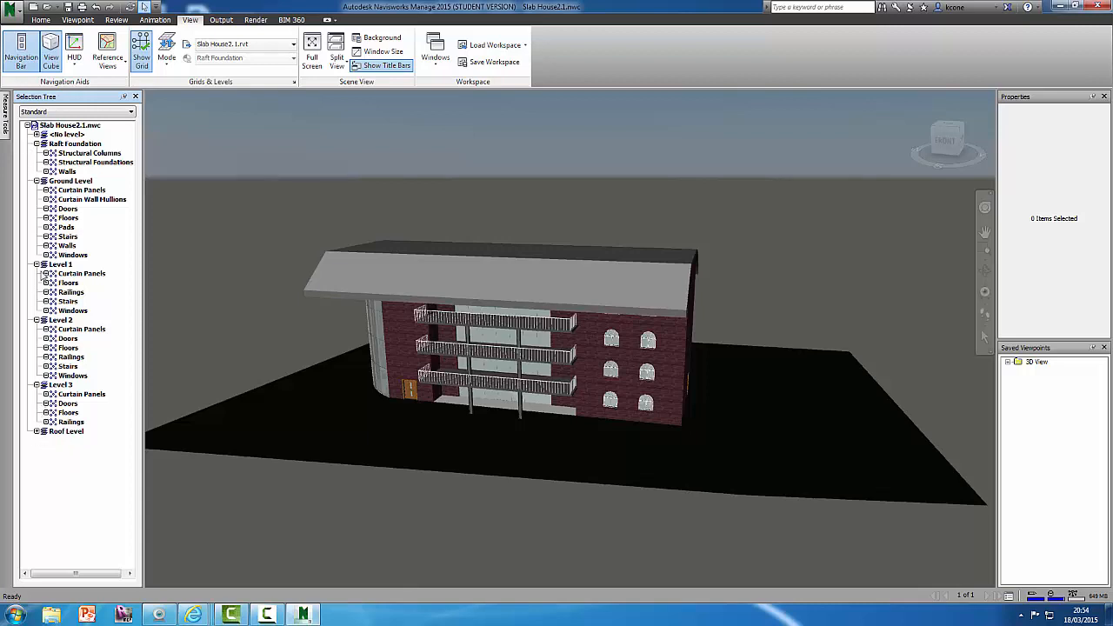
left_click(29, 125)
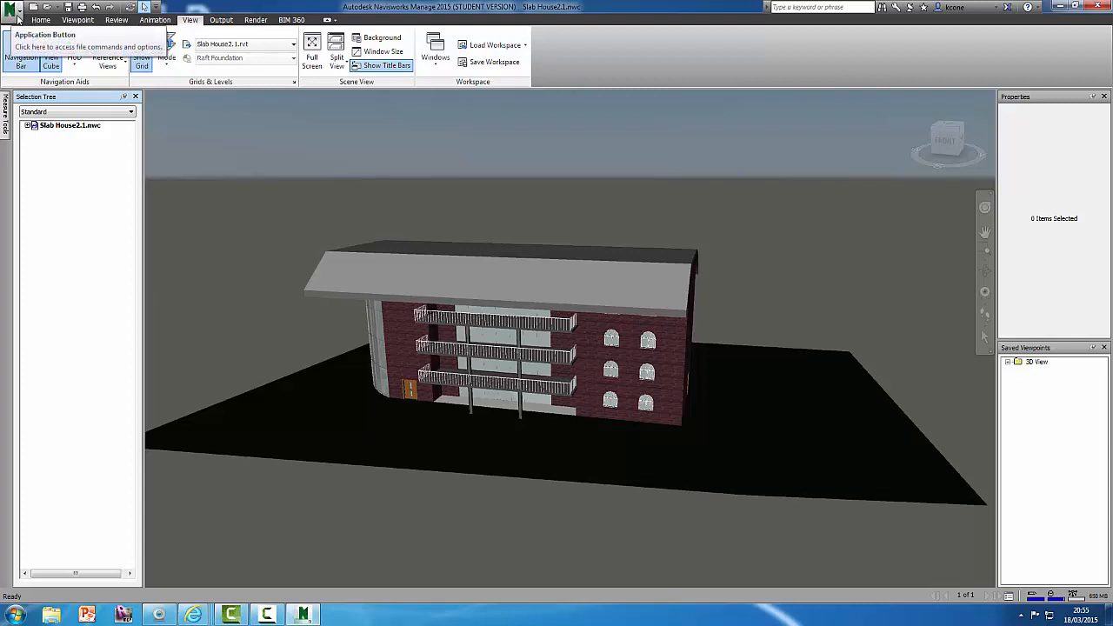
View the file commands and recent documents in the application menu.
left_click(19, 19)
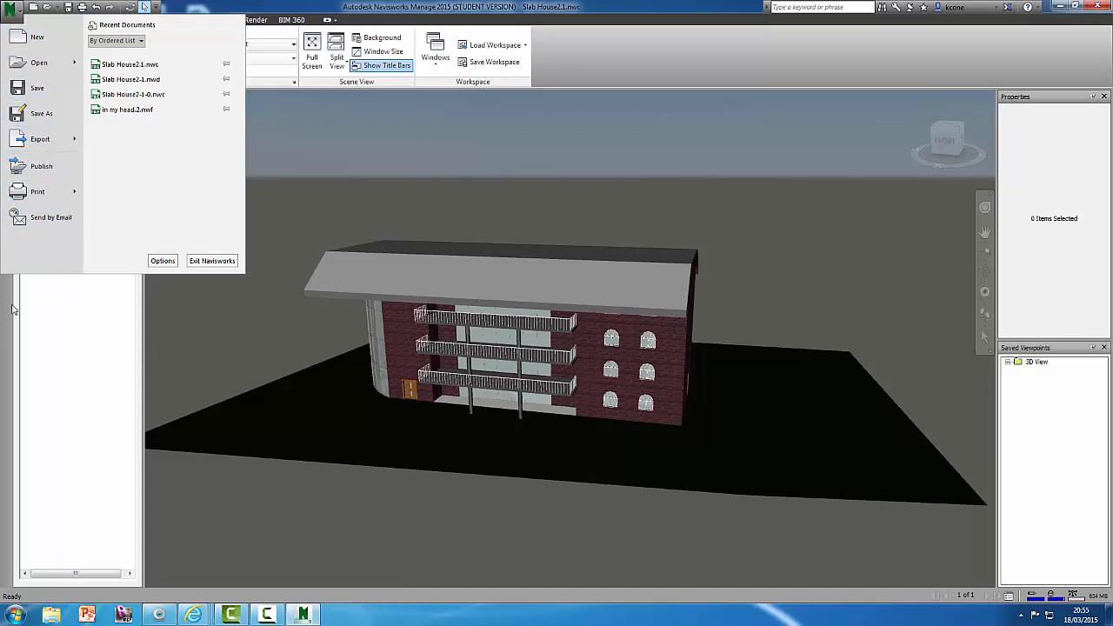
left_click(611, 120)
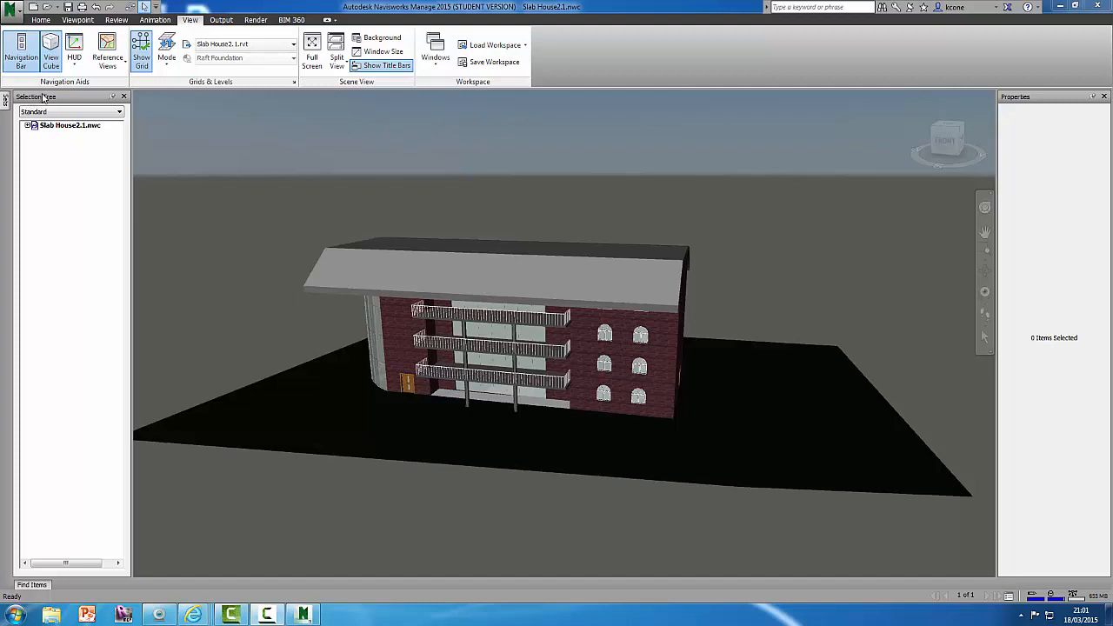
Pin the auto-hidden Sets window open and undock it so it floats over the scene view.
mouse_move(4, 101)
mouse_move(33, 587)
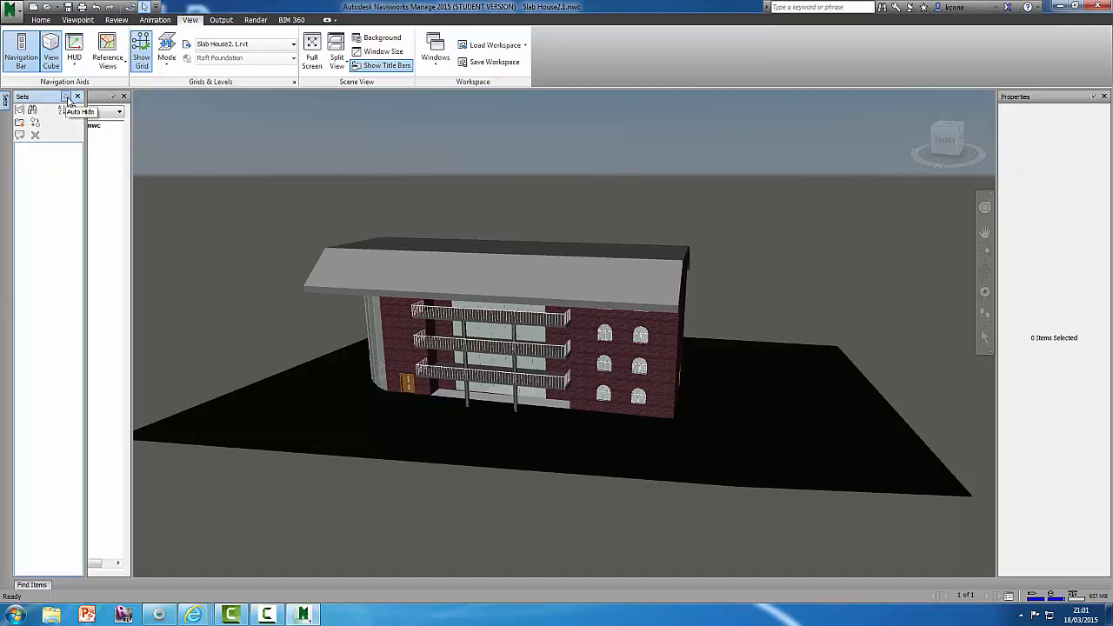
left_click(31, 584)
left_click(66, 97)
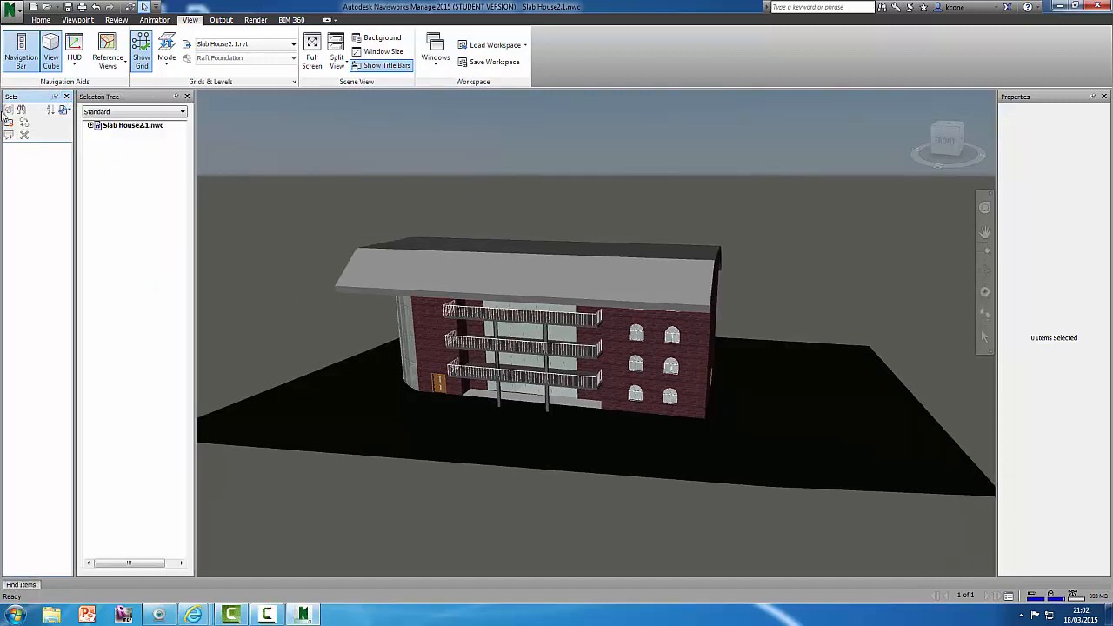
left_click_drag(21, 99, 734, 151)
mouse_move(733, 149)
left_mouse_down()
mouse_move(746, 149)
mouse_move(707, 150)
mouse_move(716, 147)
left_mouse_up()
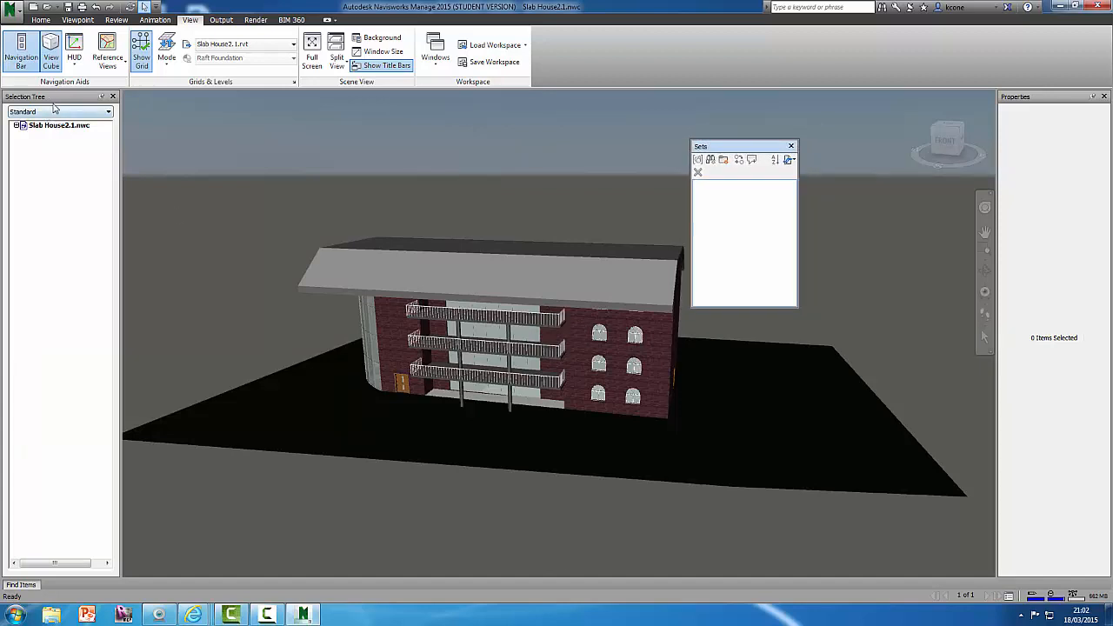
Pin the auto-hidden Find Items window open below the scene view and reduce its height.
left_click(19, 586)
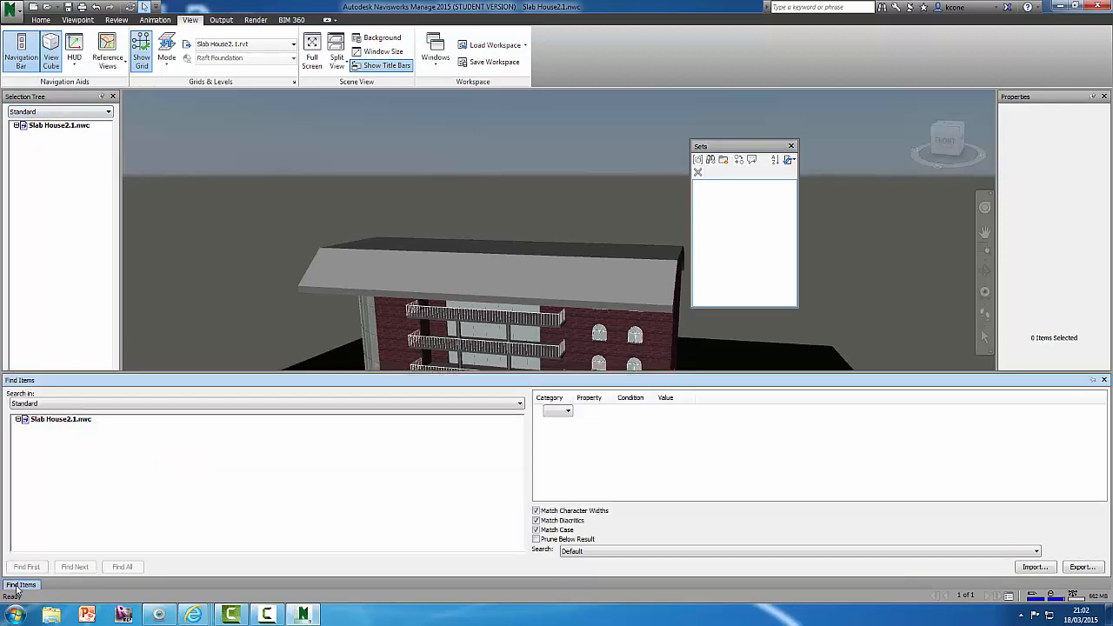
left_click(1093, 383)
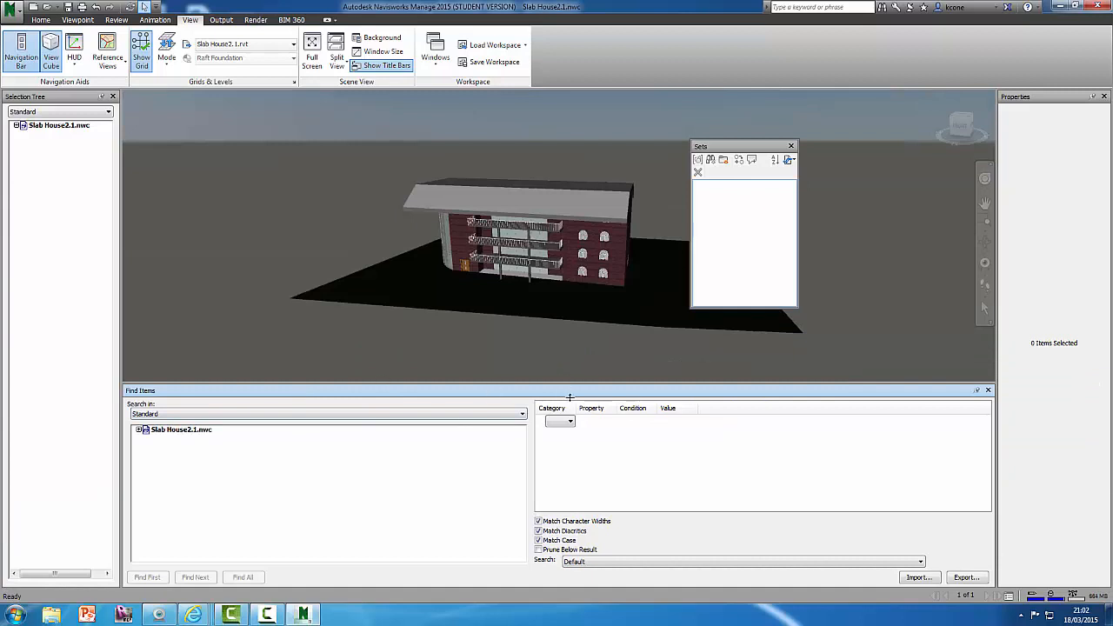
left_click_drag(570, 396, 578, 435)
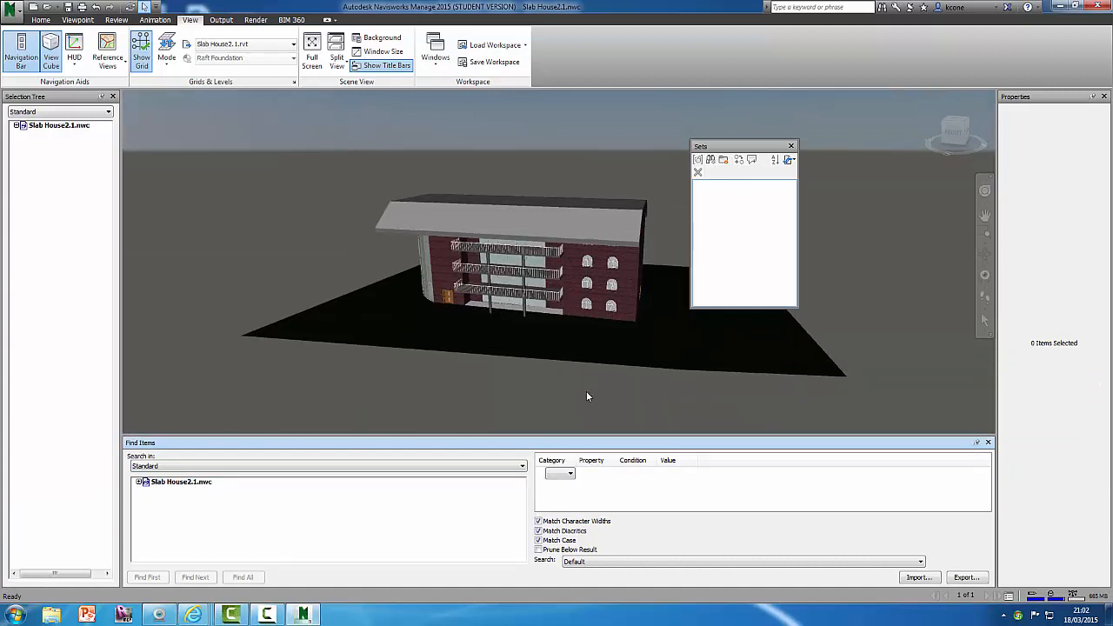
Dock the floating Sets window between the scene view and Properties, and narrow it.
left_click(746, 151)
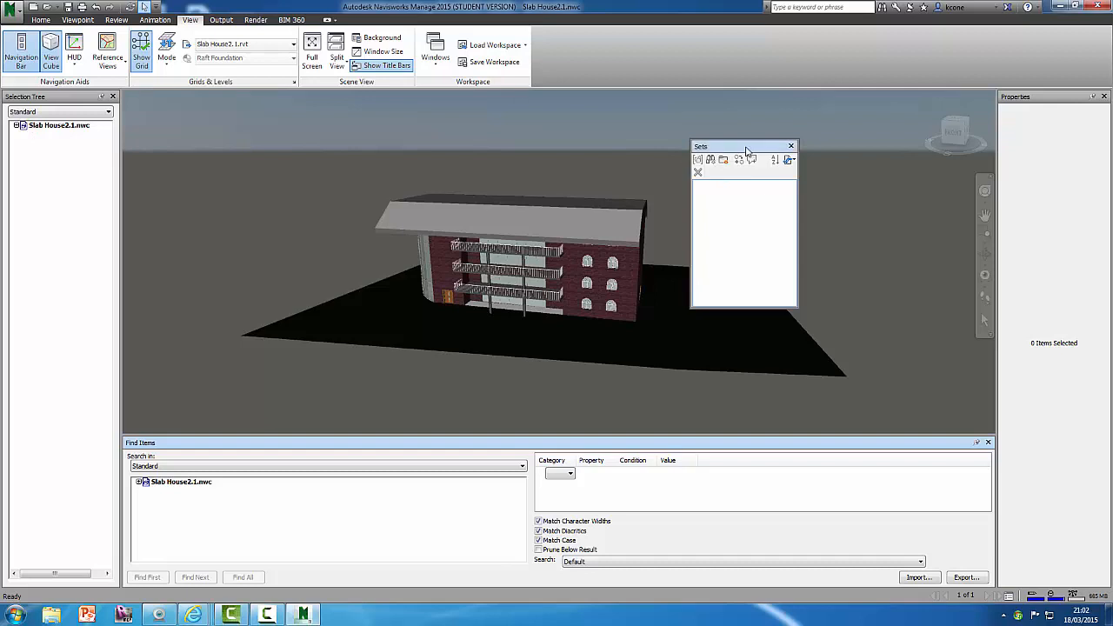
left_click_drag(746, 151, 581, 263)
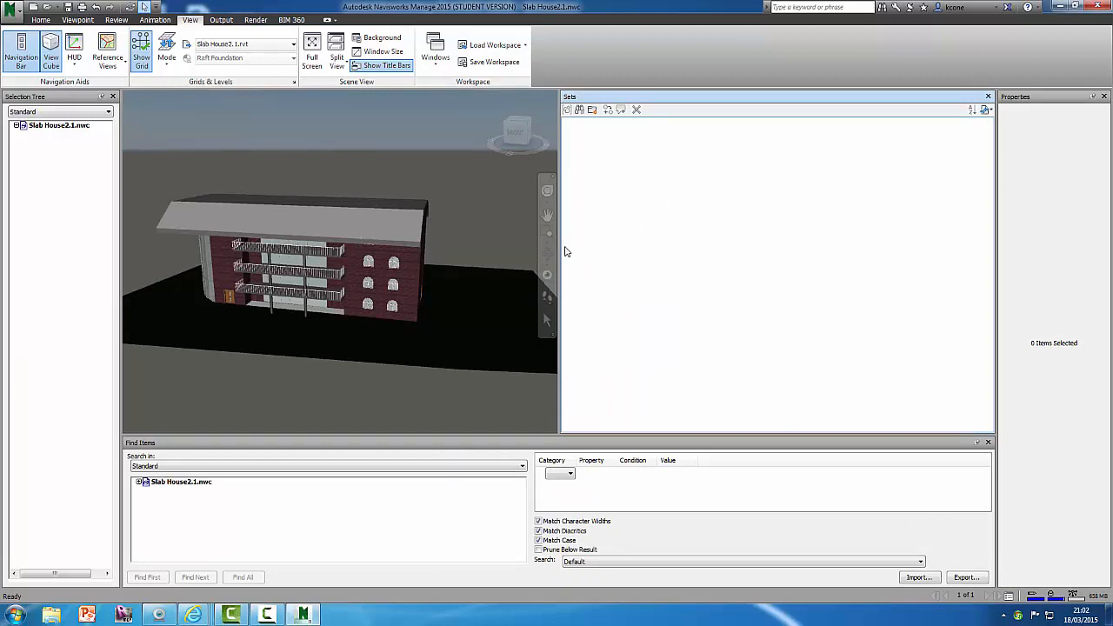
left_click_drag(670, 236, 670, 236)
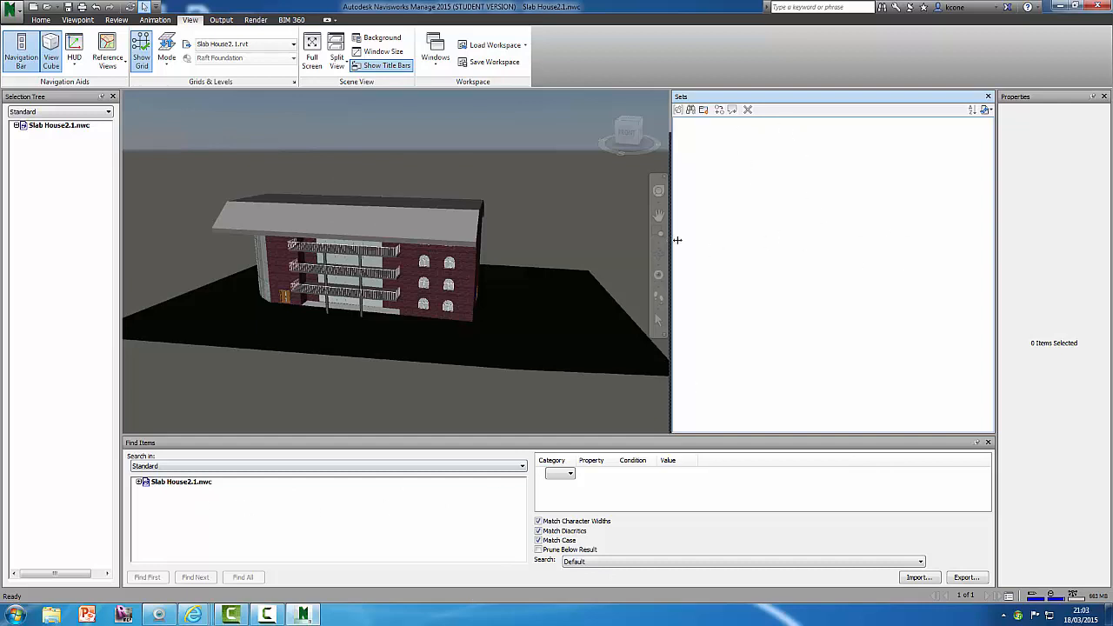
left_click_drag(834, 243, 845, 248)
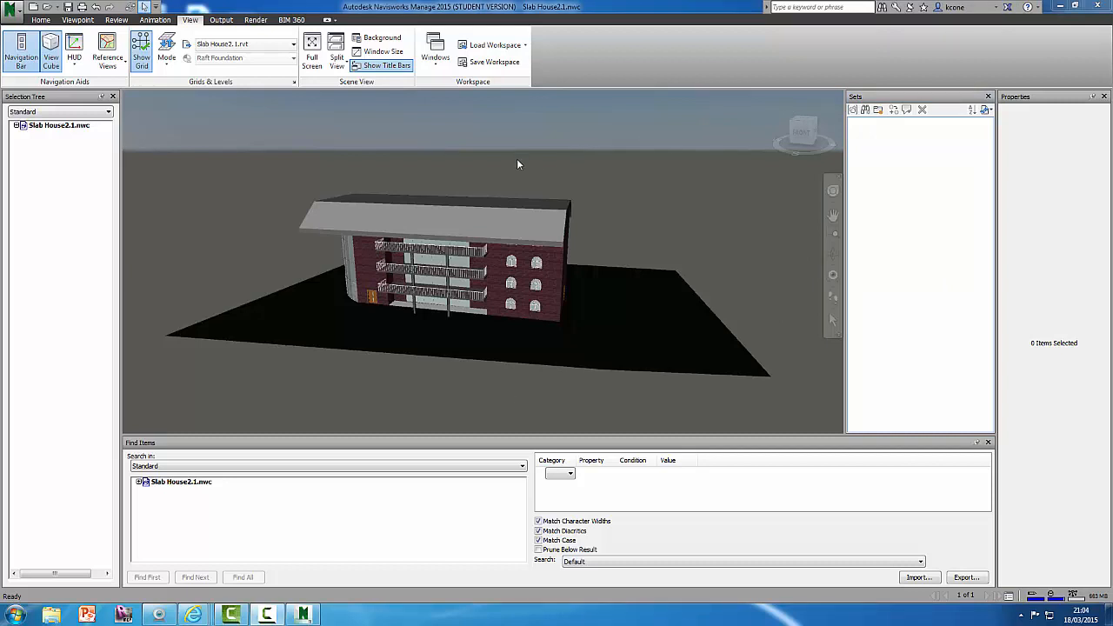
Dock the Sets window into the Properties window as a tabbed group, and switch between the two, ending on Sets.
left_click_drag(883, 97, 1023, 101)
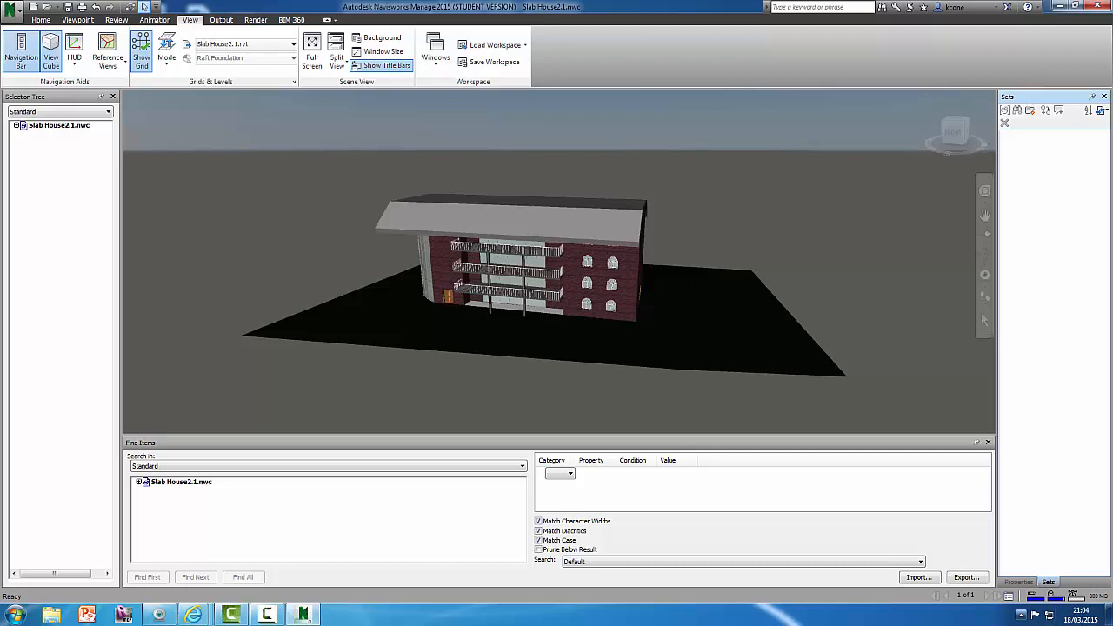
left_click(1016, 583)
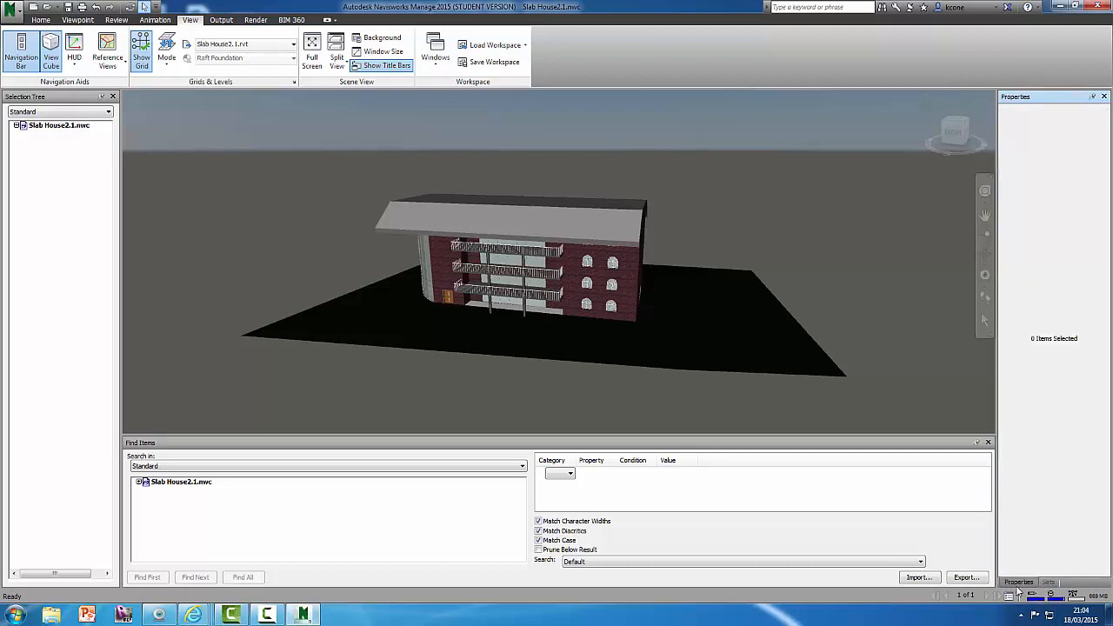
left_click(1048, 582)
left_click(1019, 582)
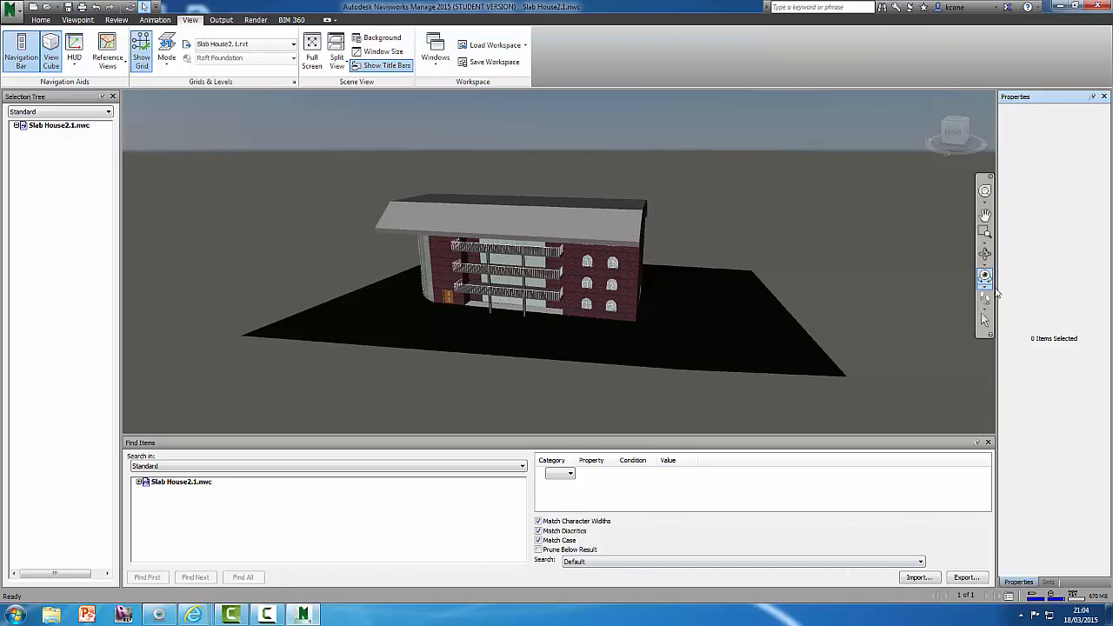
left_click(1049, 582)
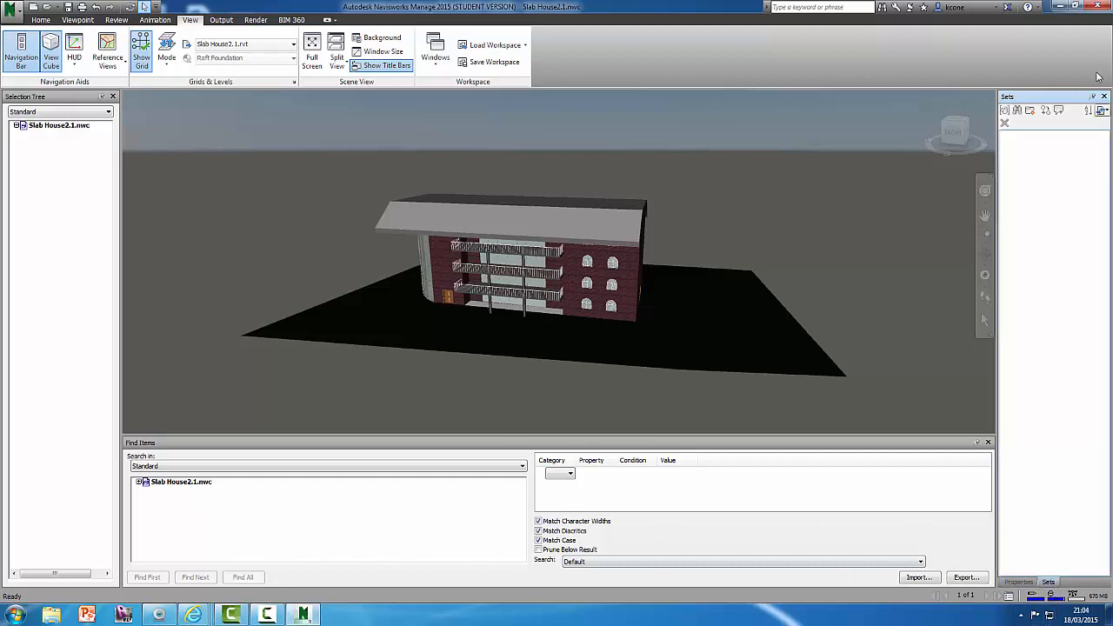
Redock the tabbed Properties and Sets group beside the scene view, above Find Items, and narrow it.
left_click_drag(1055, 99, 652, 259)
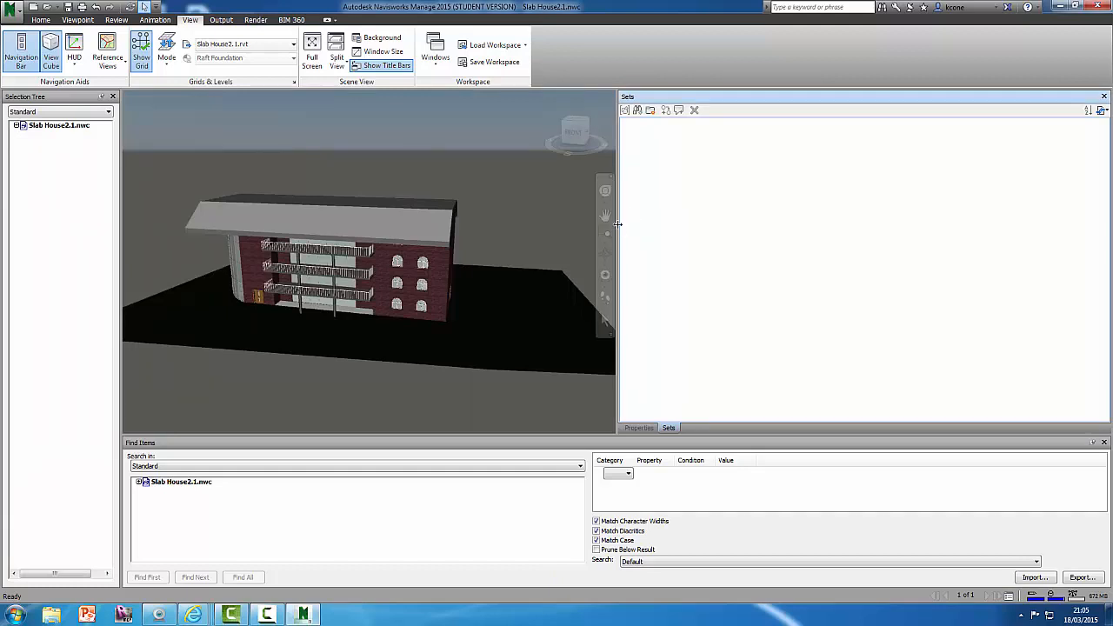
left_click_drag(839, 212, 839, 212)
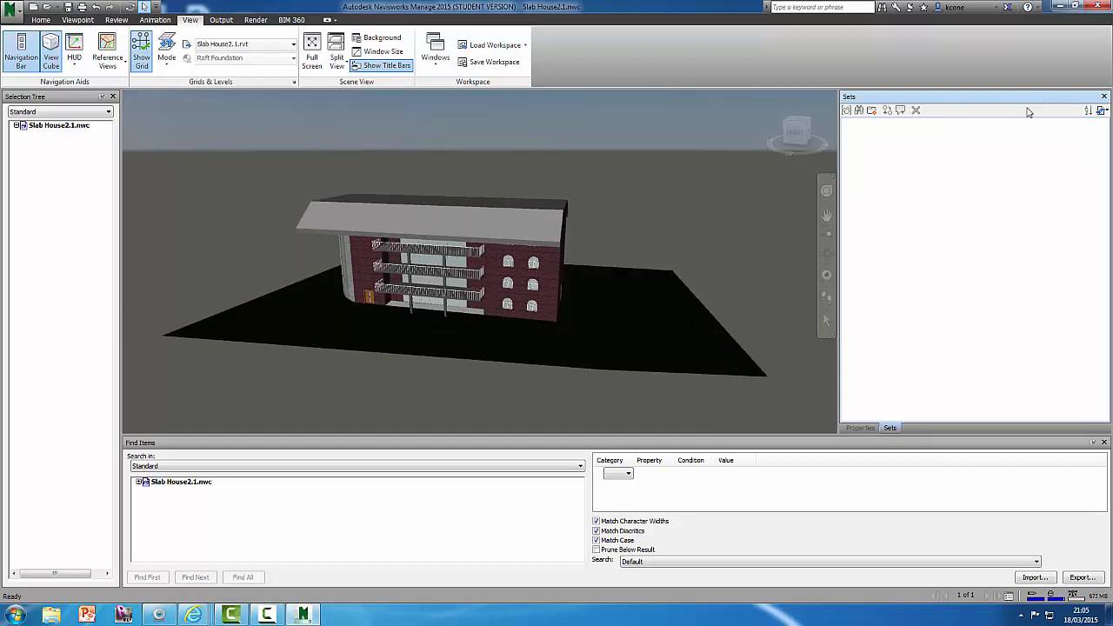
Float the tabbed Properties and Sets group over the scene view, and hide and redisplay the Properties window.
left_click_drag(1028, 100, 687, 136)
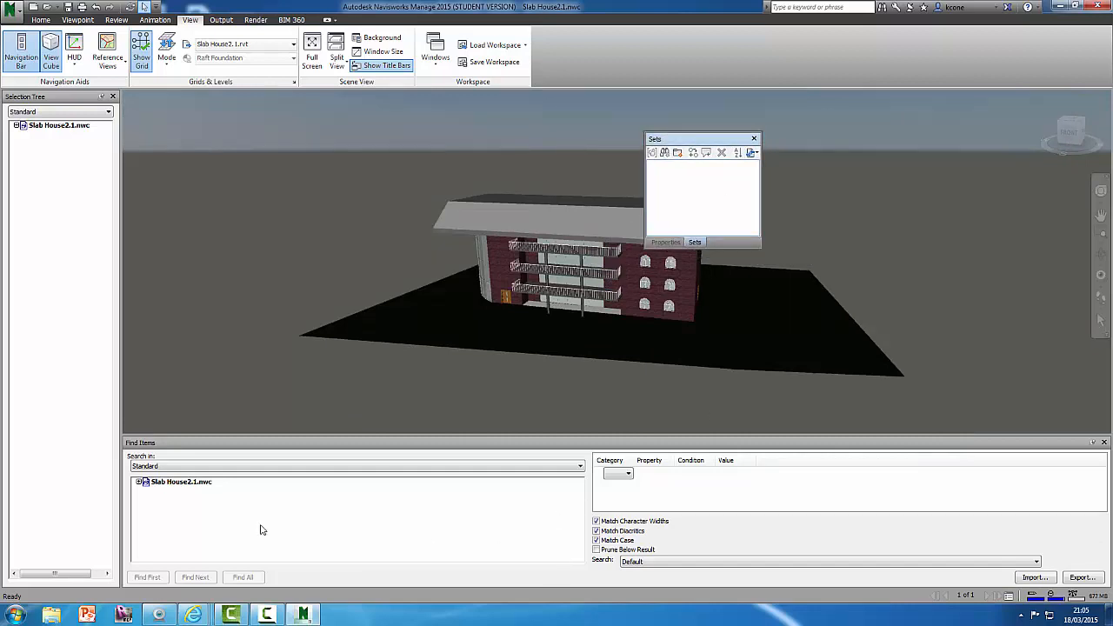
left_click(439, 69)
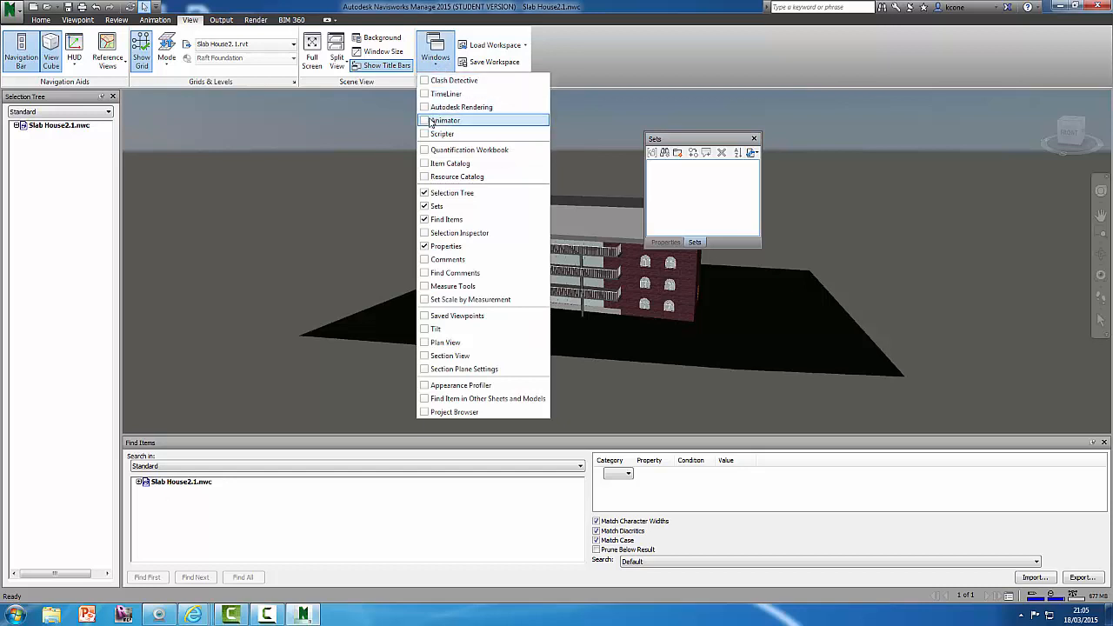
left_click(446, 246)
left_click(438, 67)
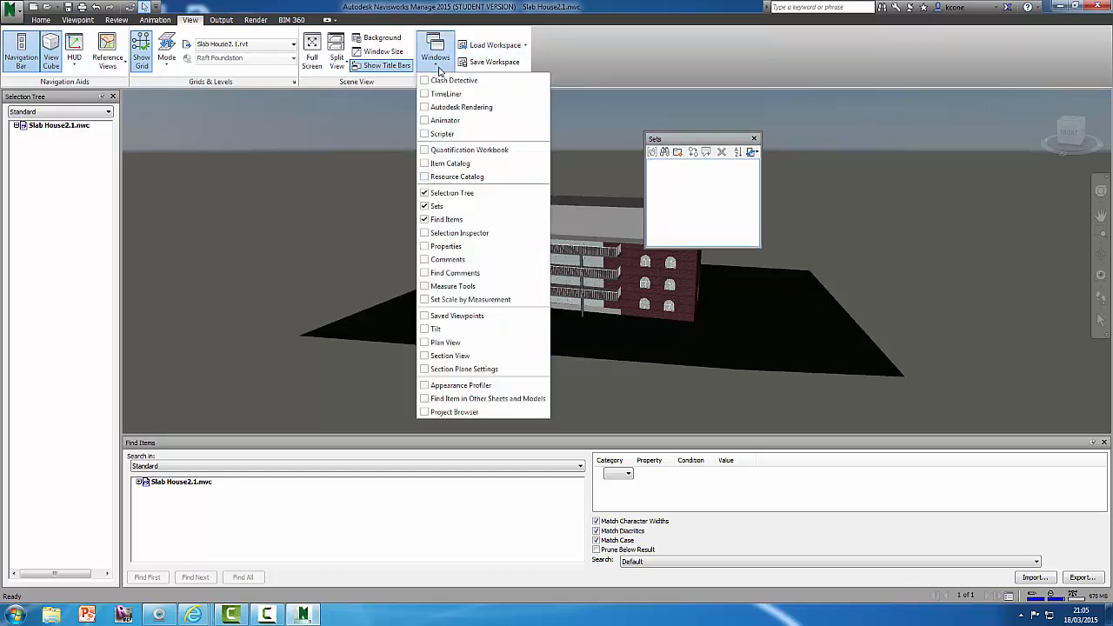
left_click(426, 246)
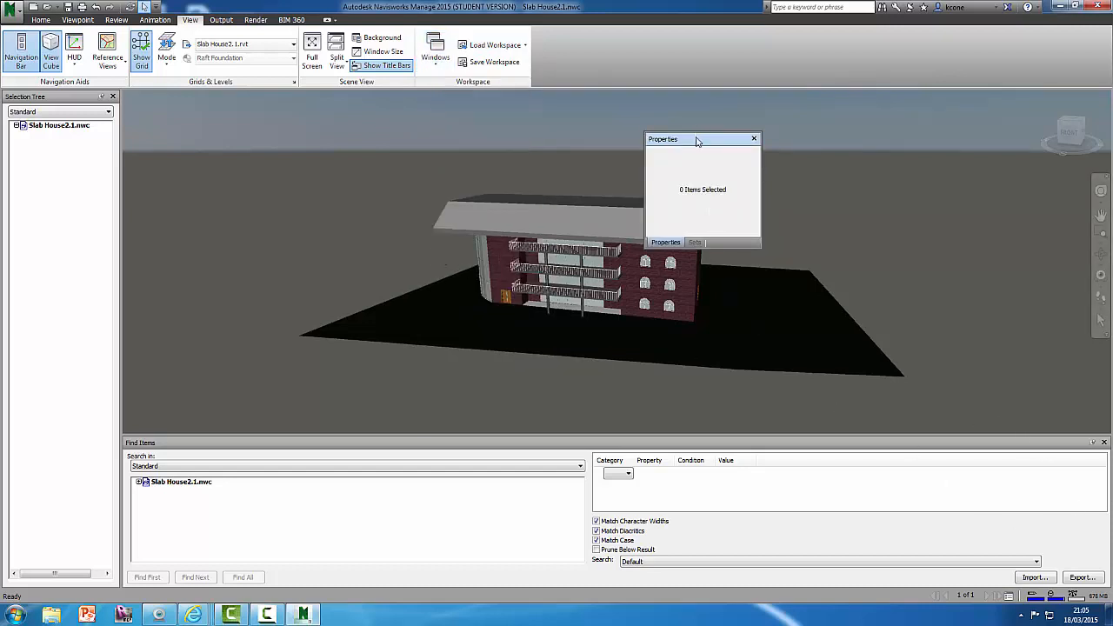
Redock the tabbed Properties and Sets group beside the scene view, above Find Items, with Sets in front, and narrow it.
left_click_drag(696, 141, 636, 264)
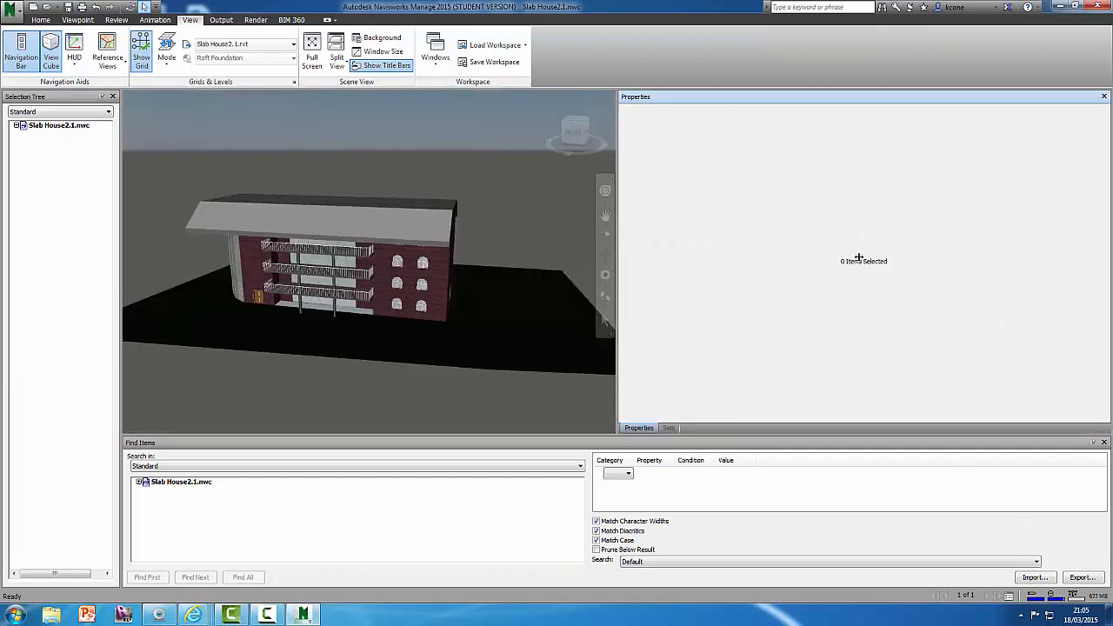
left_click_drag(616, 275, 953, 261)
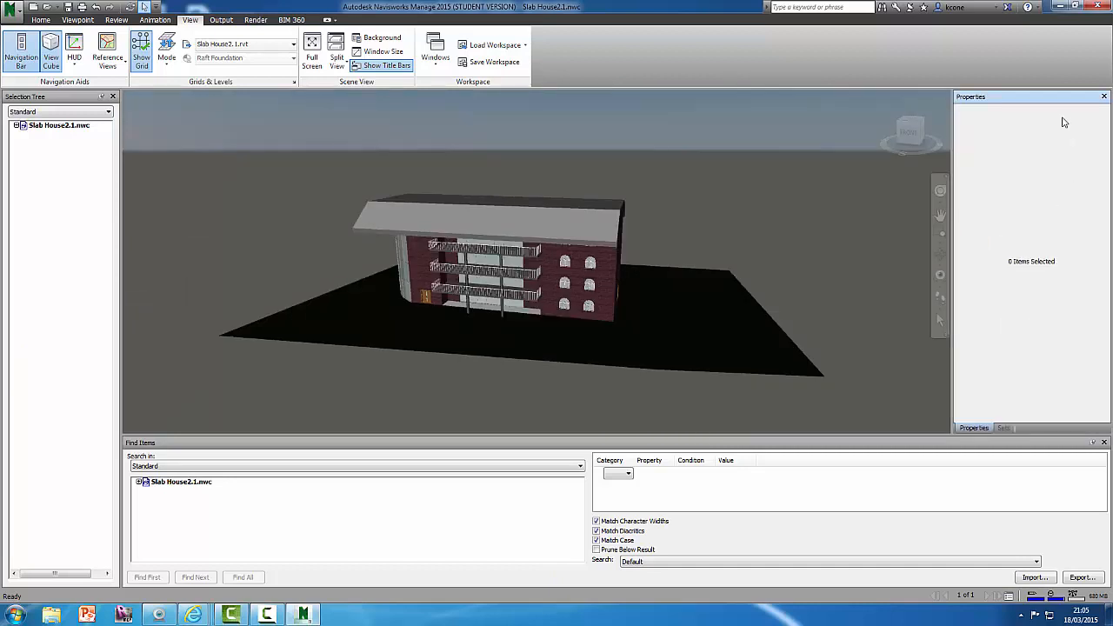
left_click(1004, 428)
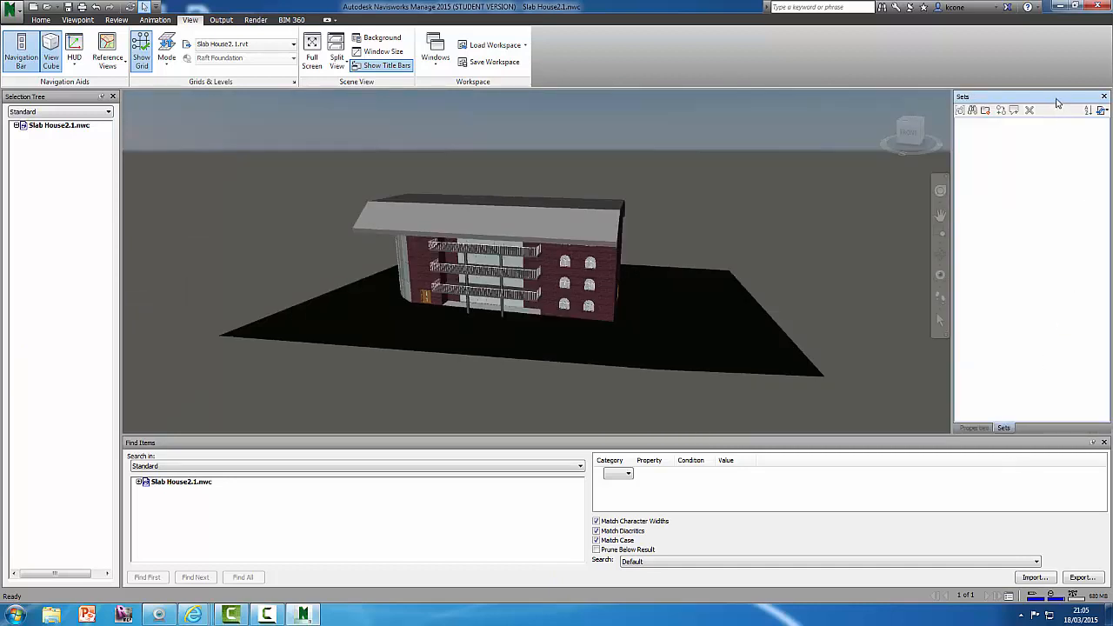
left_click_drag(1056, 103, 904, 241)
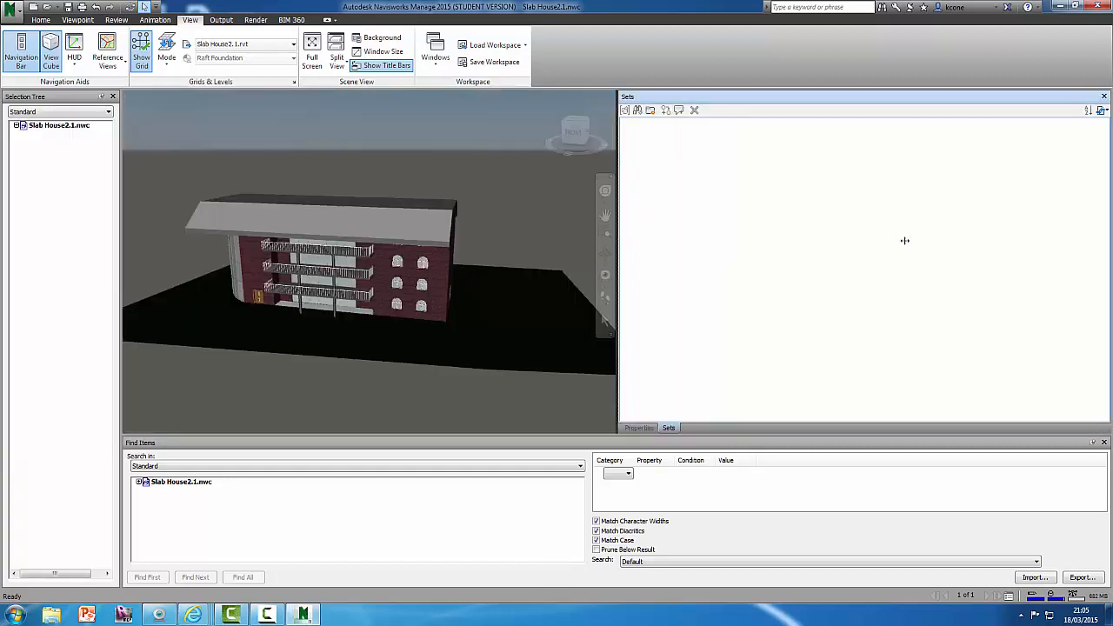
left_click_drag(1008, 235, 1025, 232)
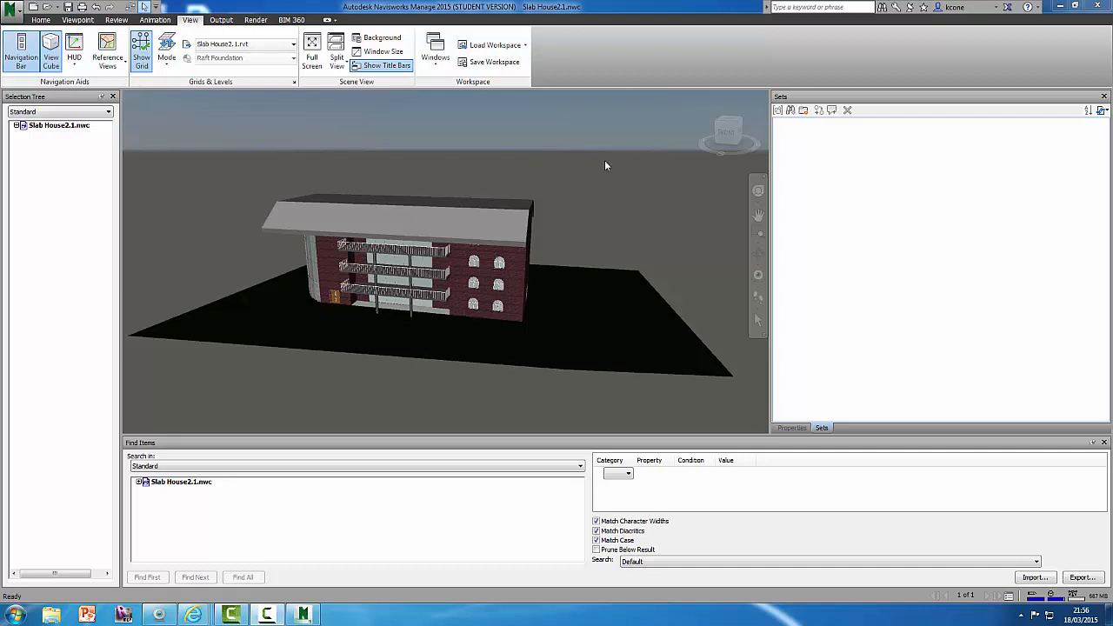
right_click(884, 280)
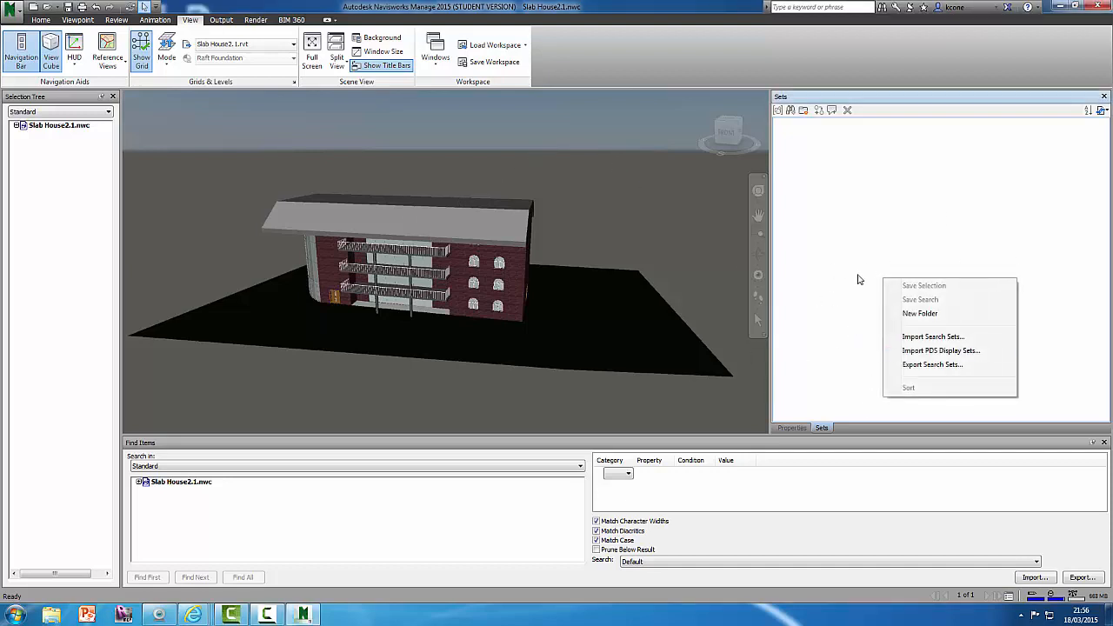
left_click(630, 228)
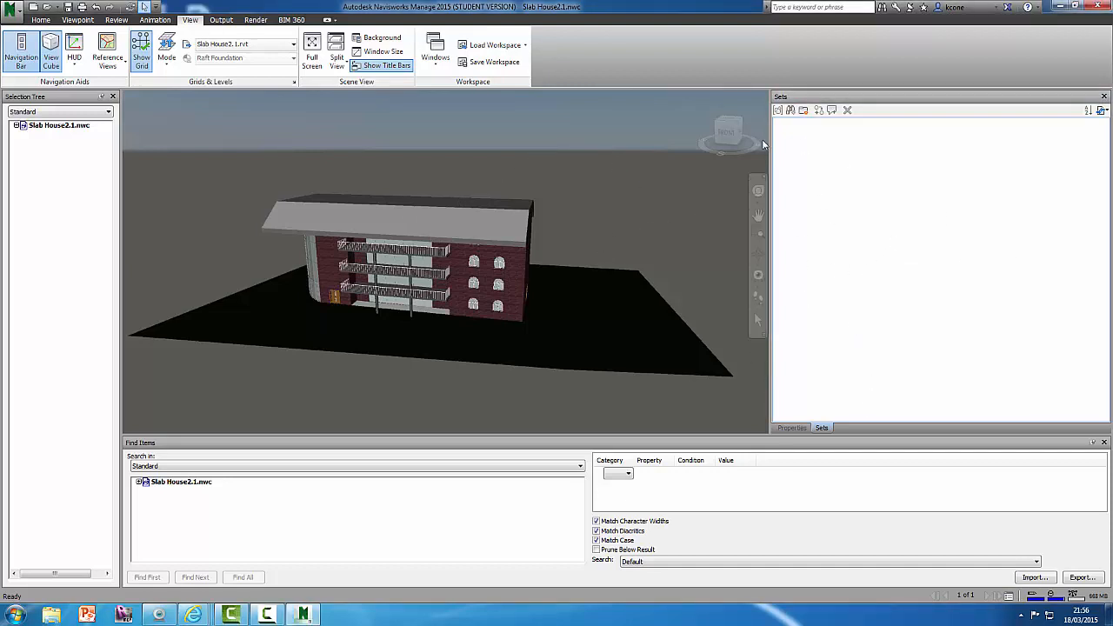
Save the current workspace as User1 in the D: drive's 0000 TEST PROJECT folder, and check the list of loadable workspaces.
left_click(492, 63)
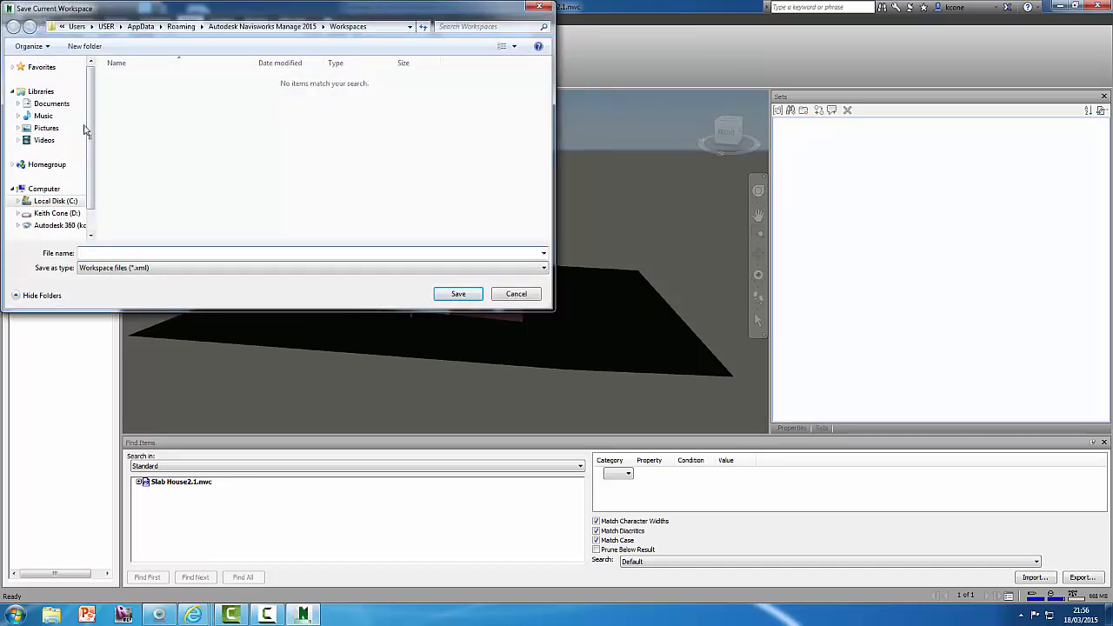
left_click(54, 213)
left_click(146, 81)
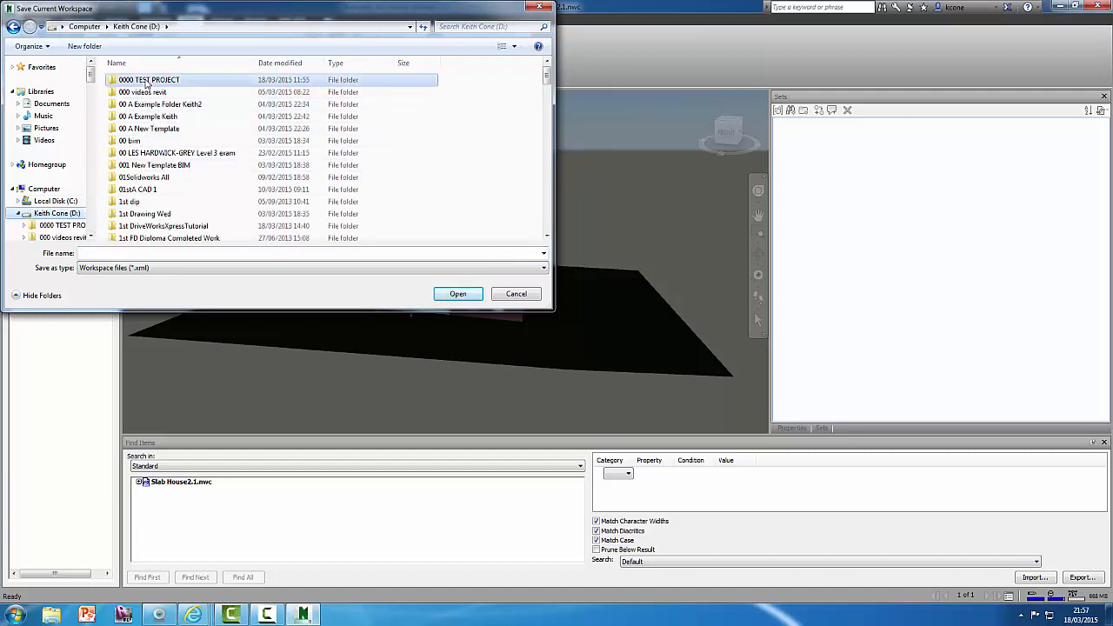
double_click(146, 81)
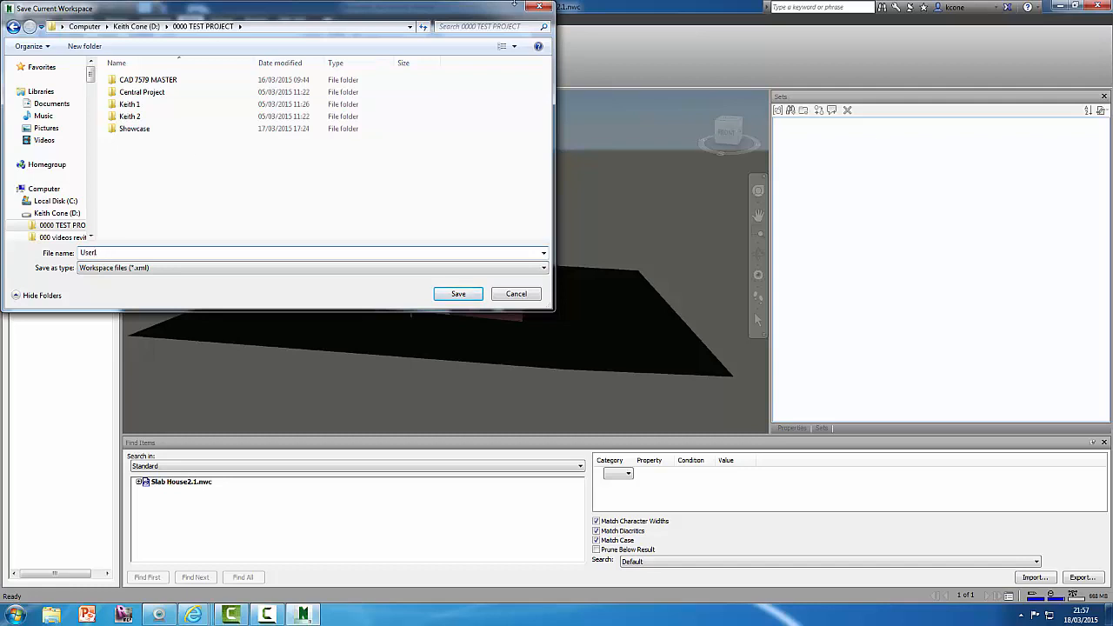
left_click(453, 294)
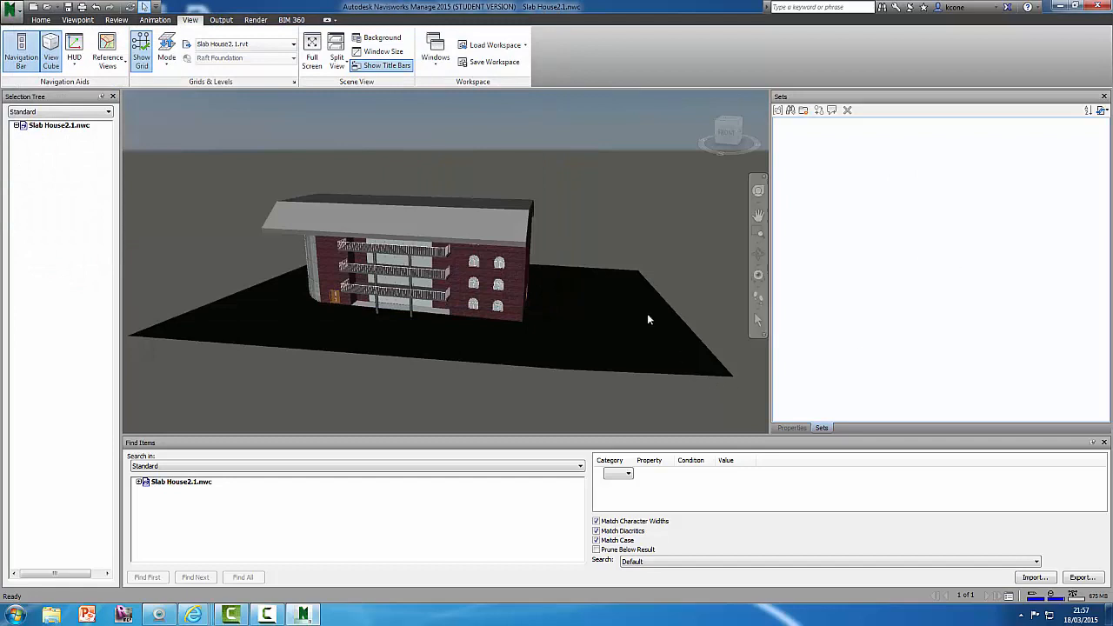
left_click(525, 45)
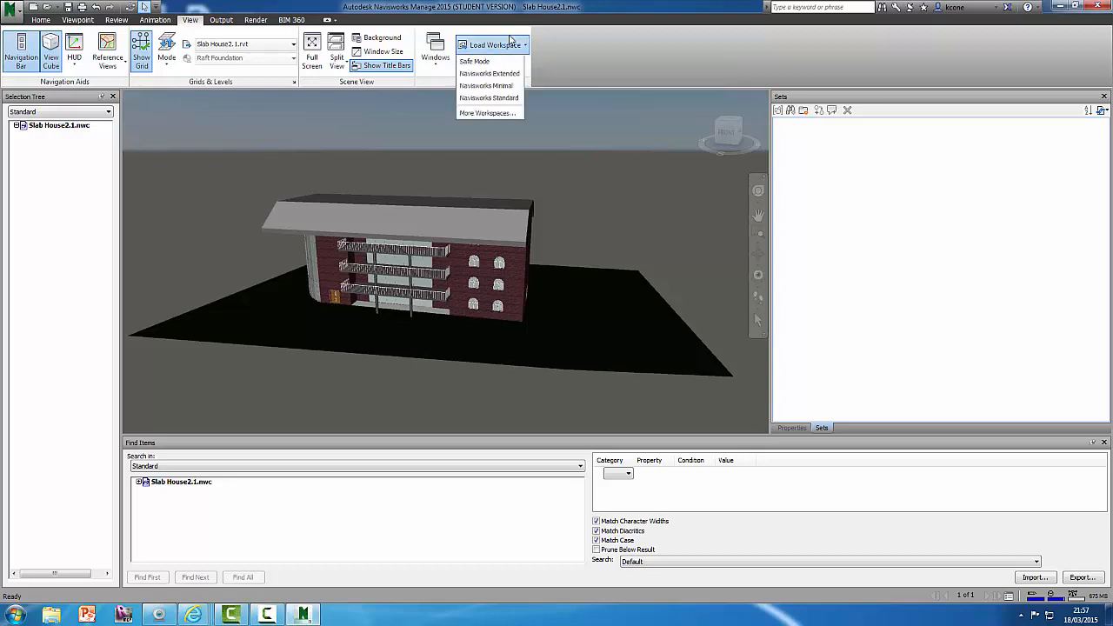
left_click(543, 45)
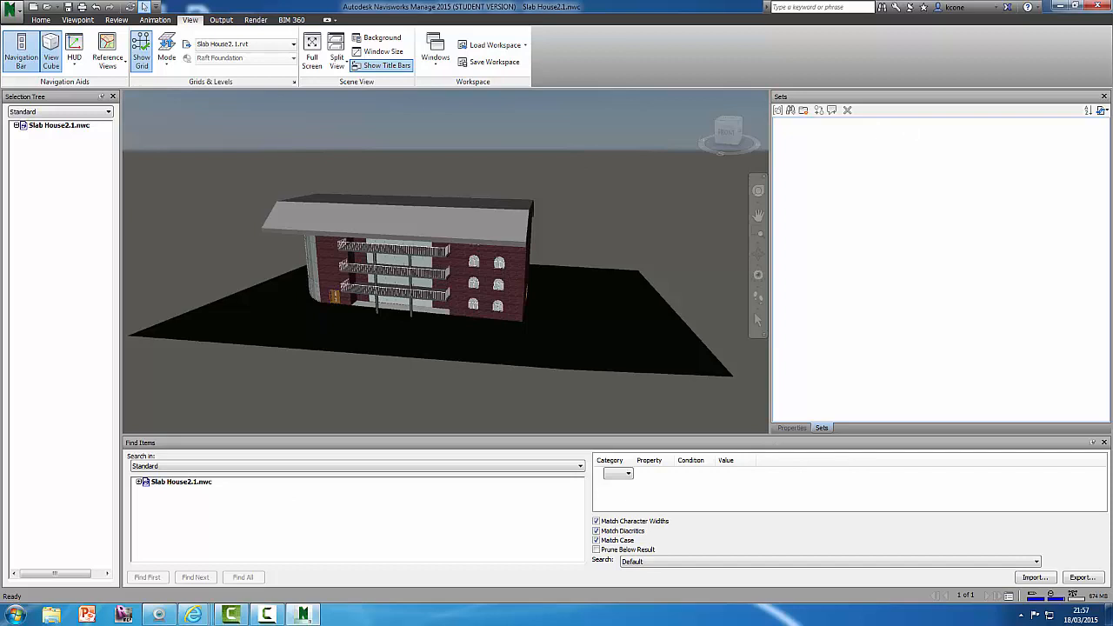
Save the current workspace again as user in the 1st BIM folder on the C: drive.
left_click(492, 63)
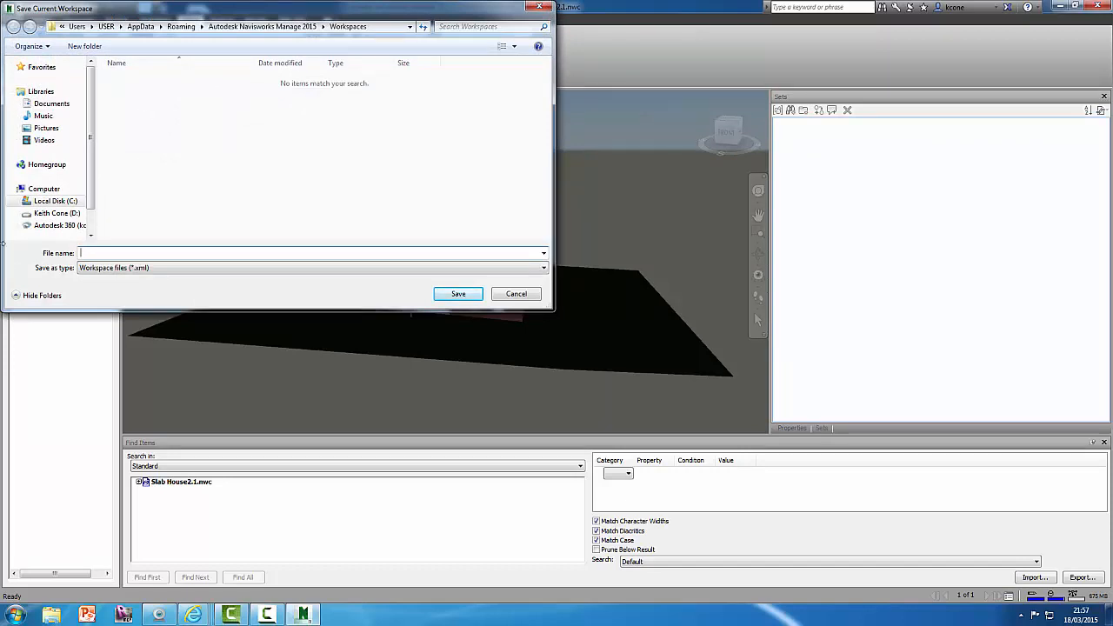
left_click(55, 201)
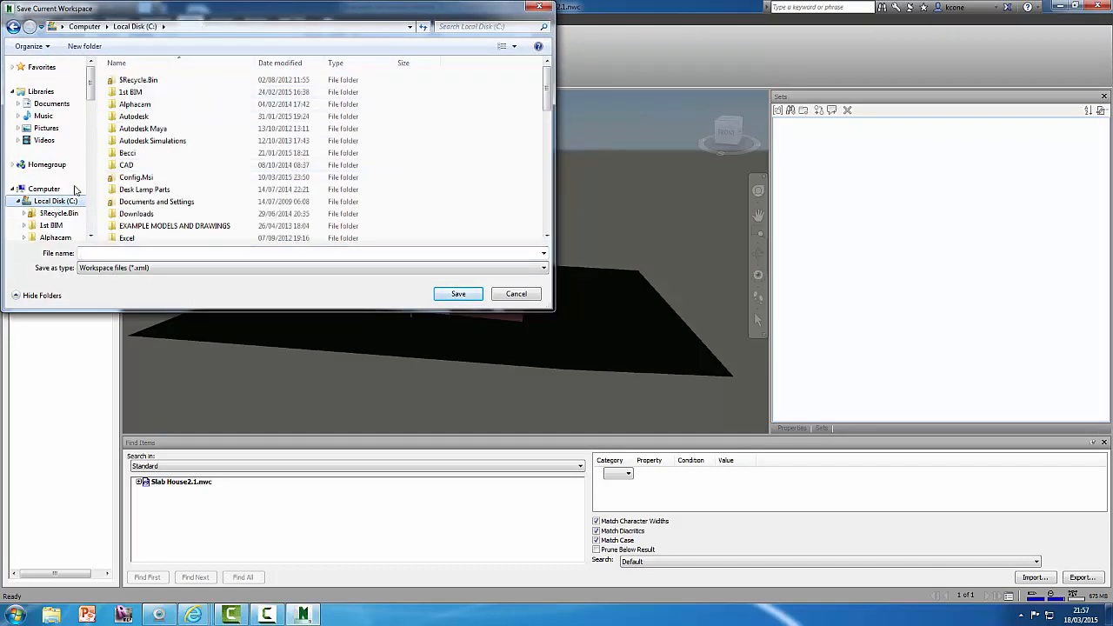
double_click(141, 117)
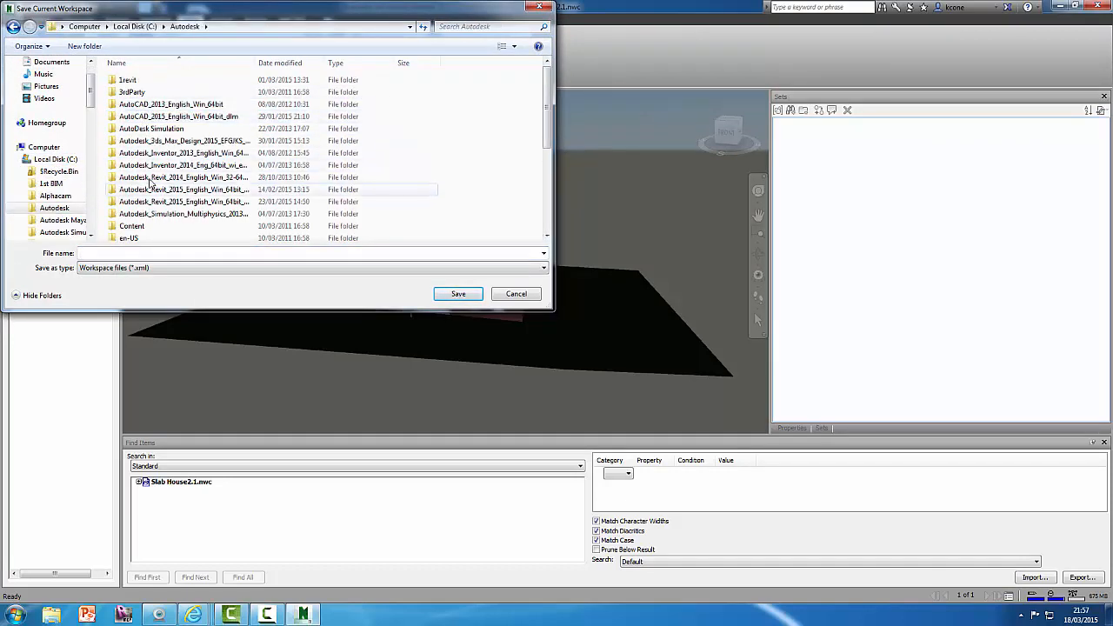
left_click(14, 27)
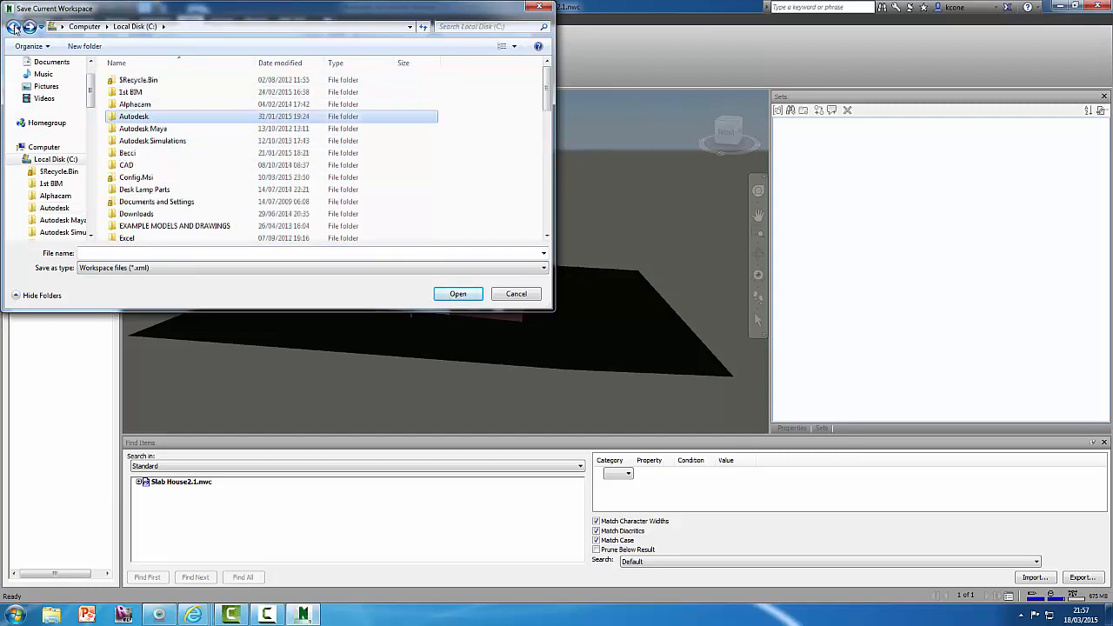
left_click(14, 27)
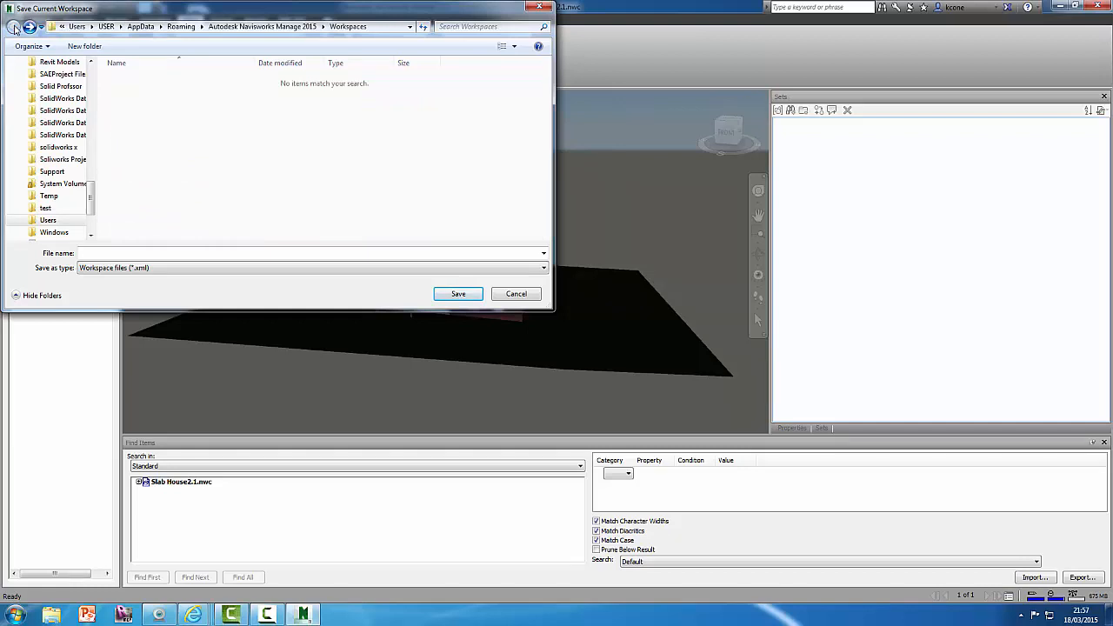
left_click_drag(93, 198, 93, 92)
double_click(54, 183)
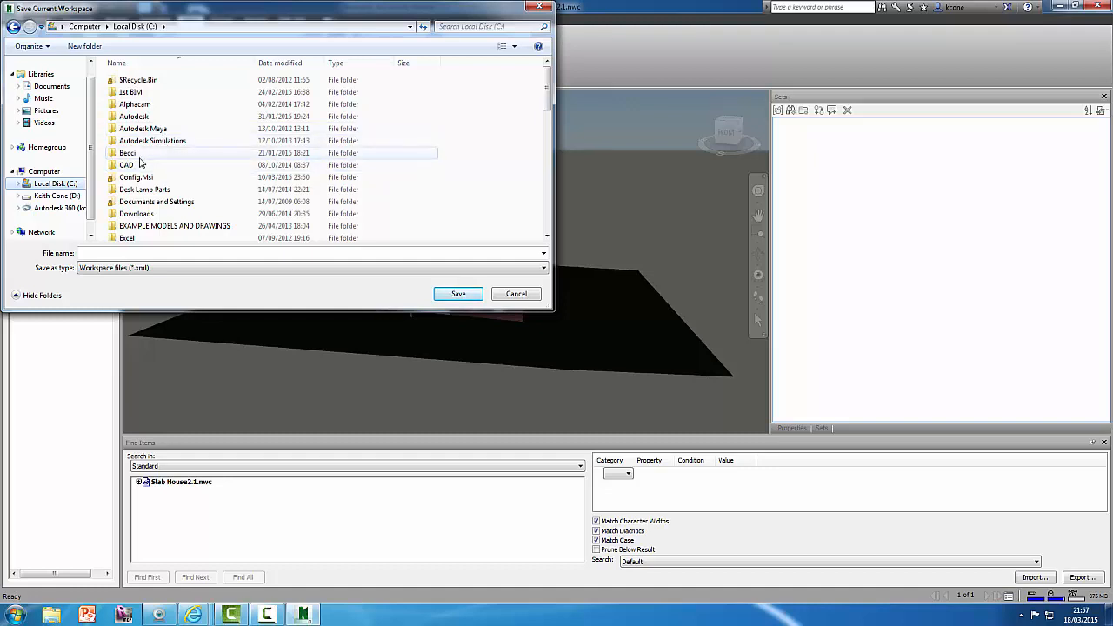
double_click(139, 115)
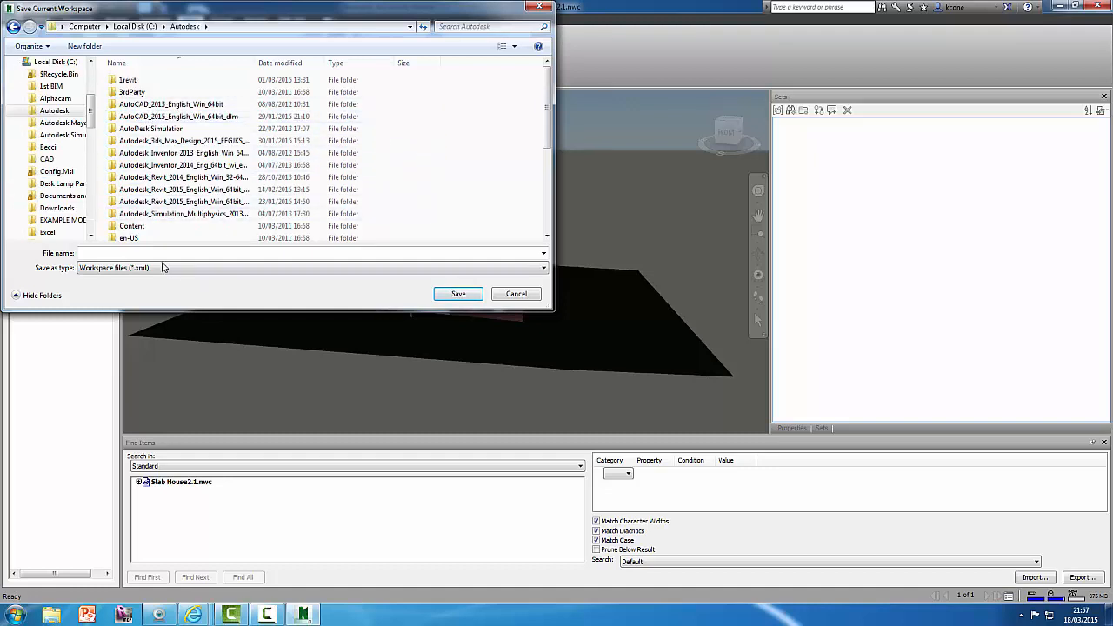
left_click(13, 26)
double_click(139, 91)
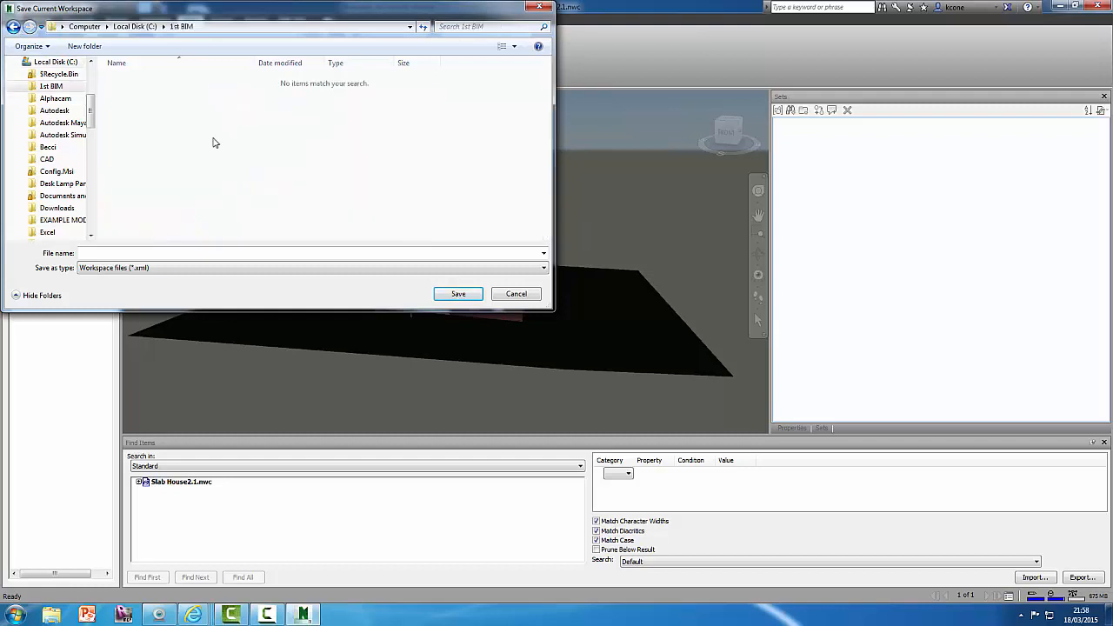
left_click(104, 253)
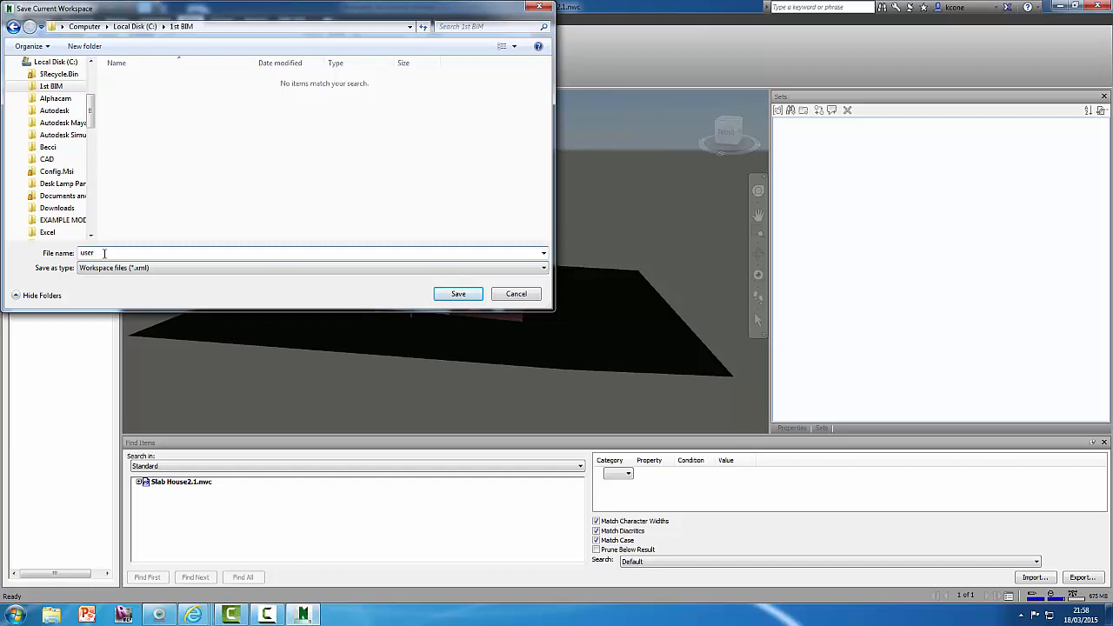
key("Return")
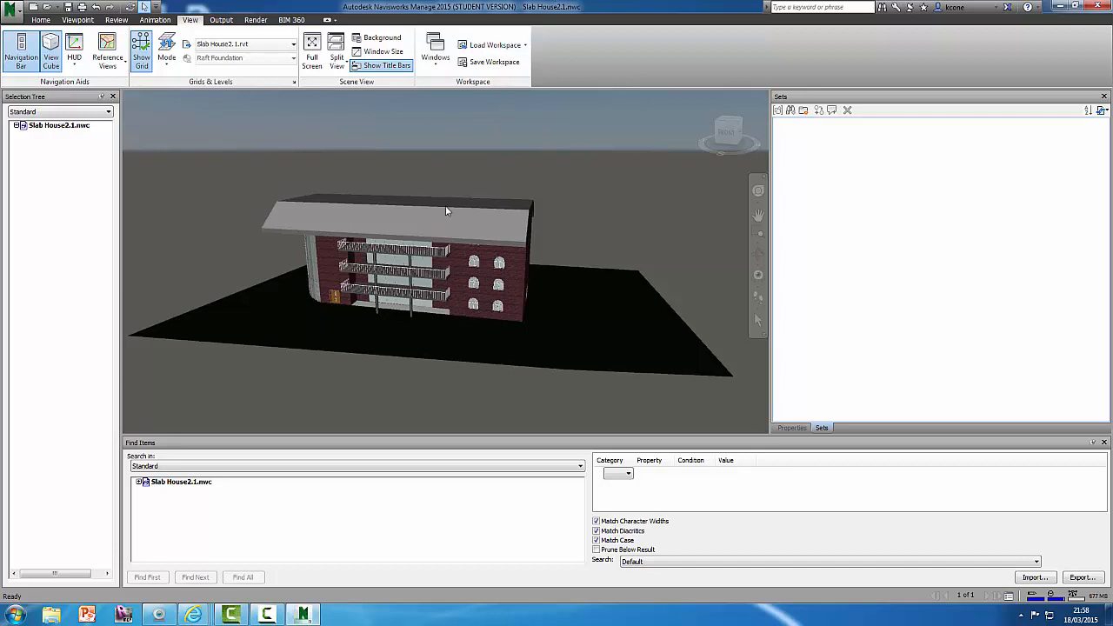
Check the loadable workspaces and the default Workspaces folder for the saved workspace.
left_click(466, 47)
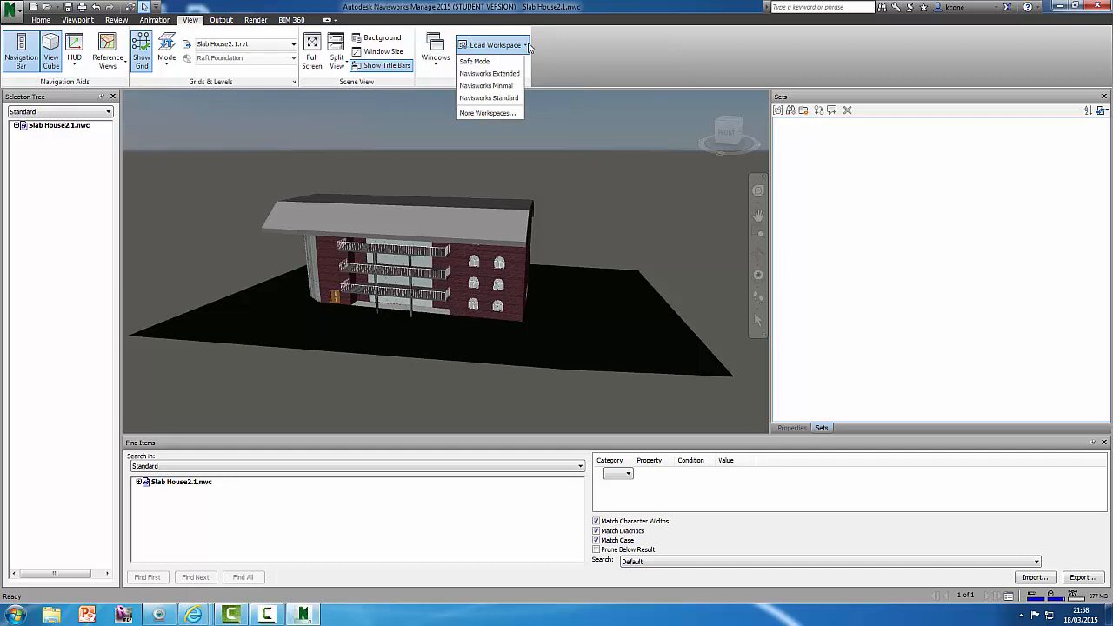
left_click(486, 113)
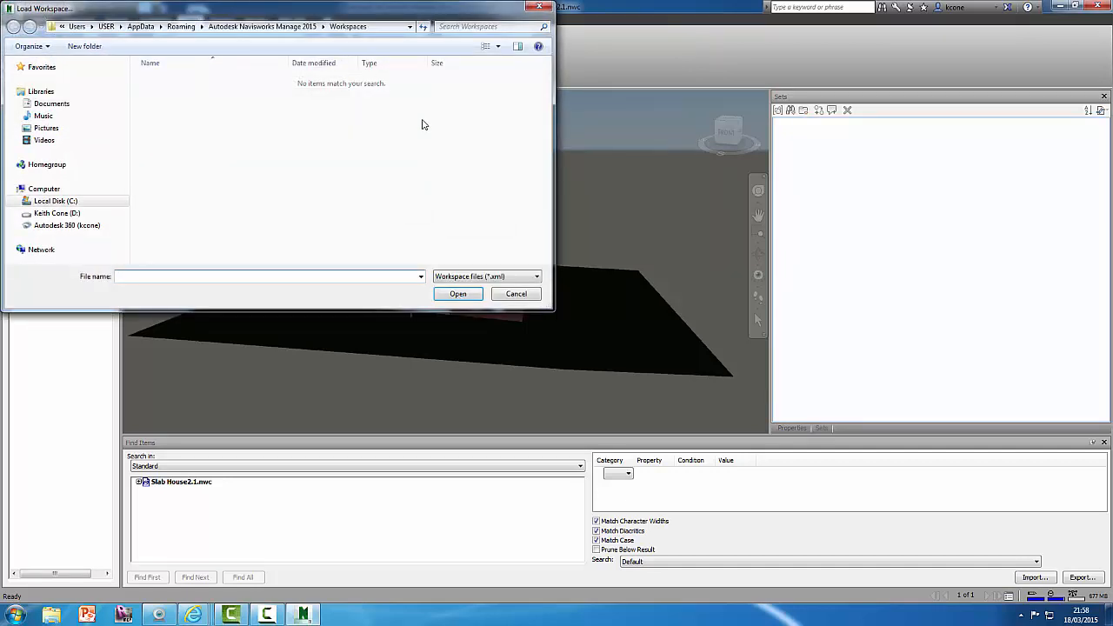
left_click(517, 295)
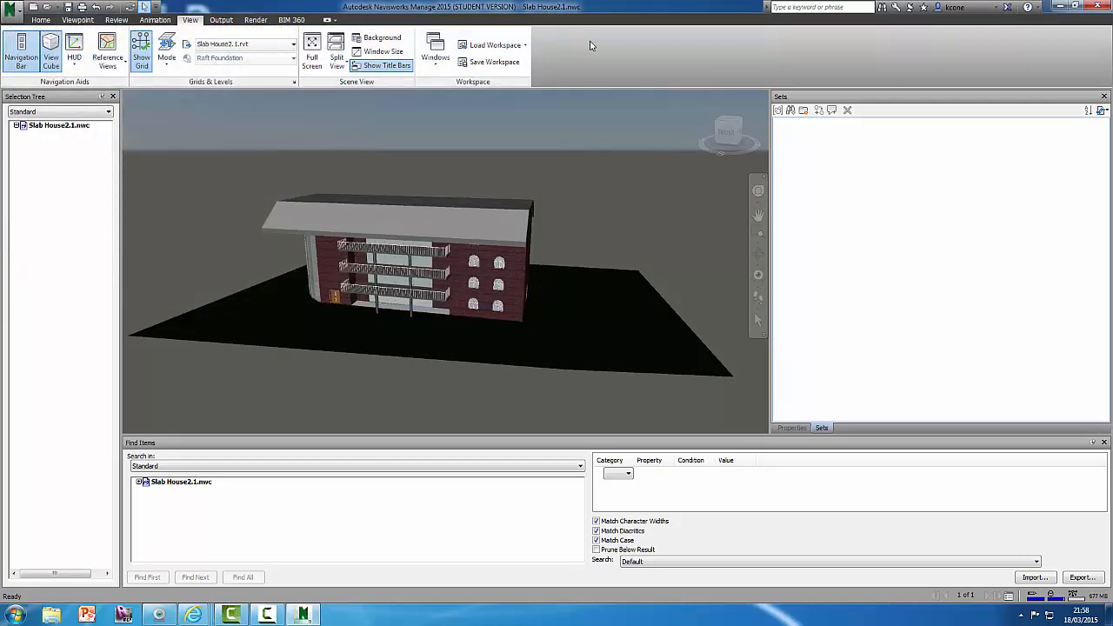
Save the current workspace as user in the Navisworks_Manage_2015_R2_dlm folder inside the C: drive's Autodesk folder.
left_click(495, 62)
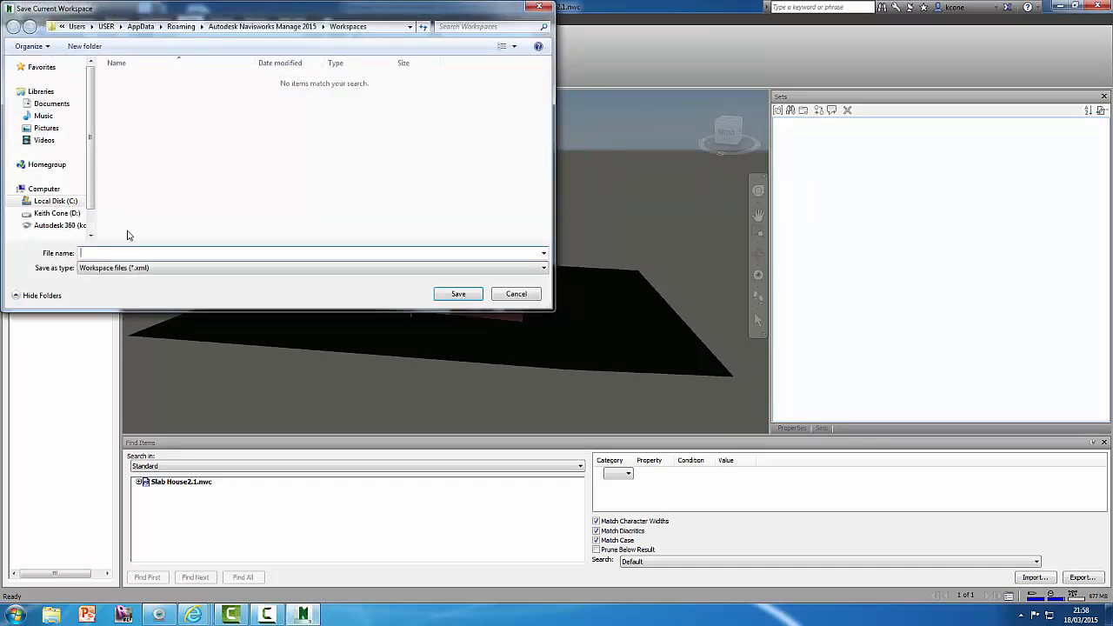
left_click(56, 201)
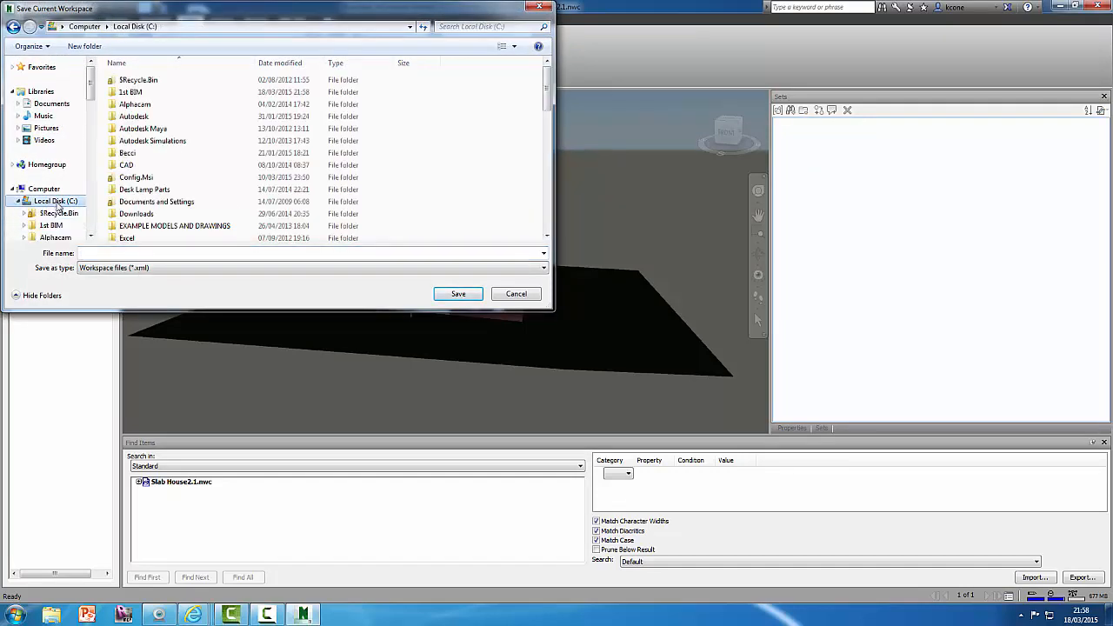
double_click(137, 116)
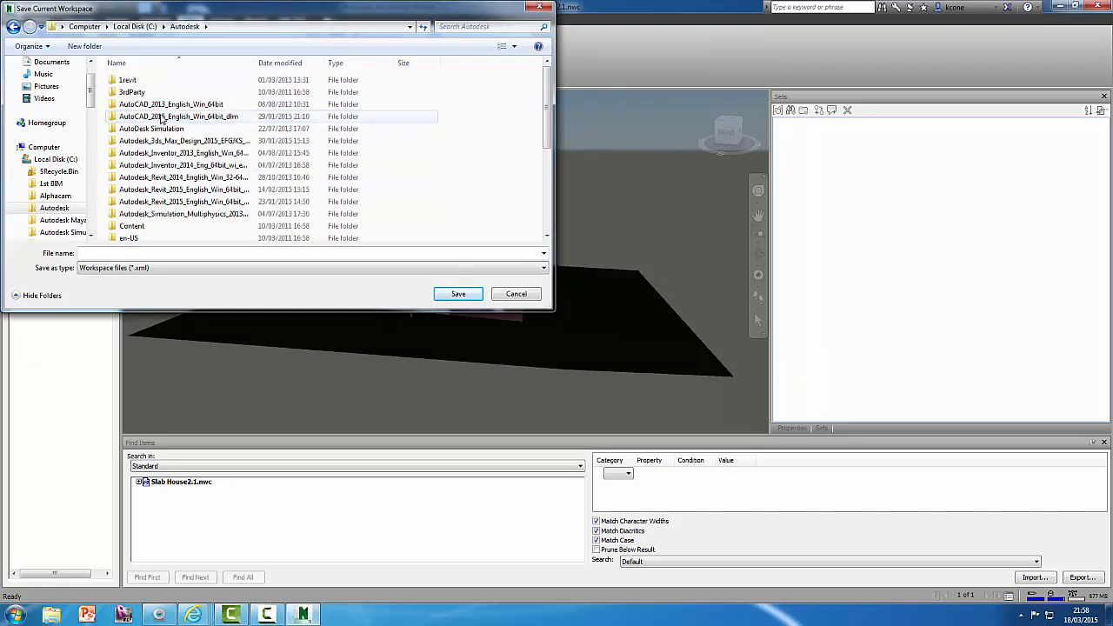
scroll(183, 230, "down", 3)
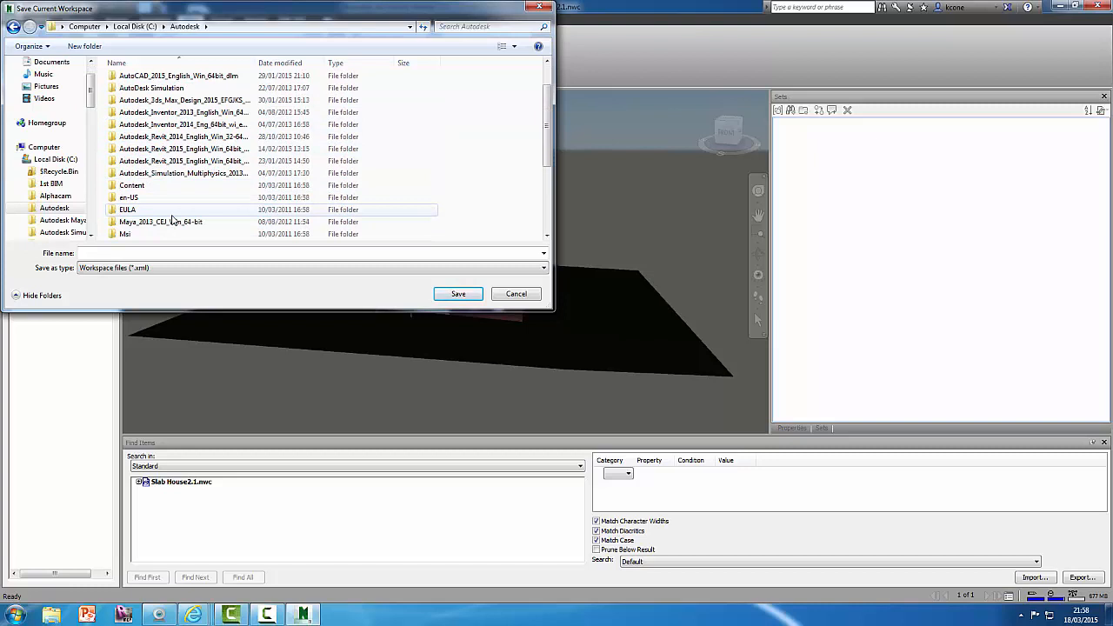
scroll(173, 220, "down", 2)
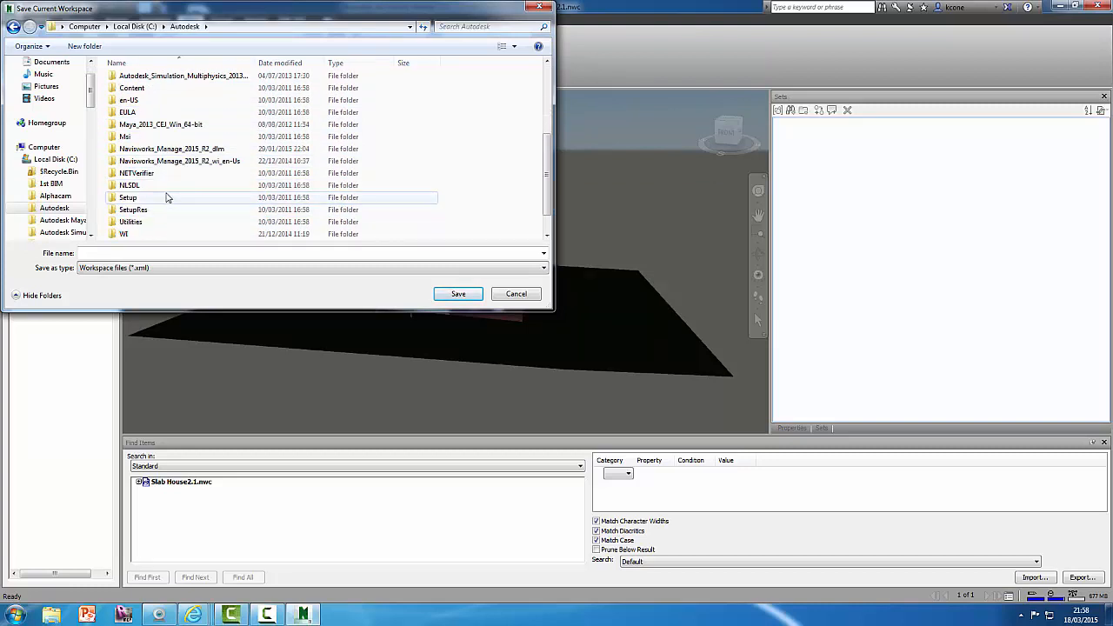
double_click(136, 151)
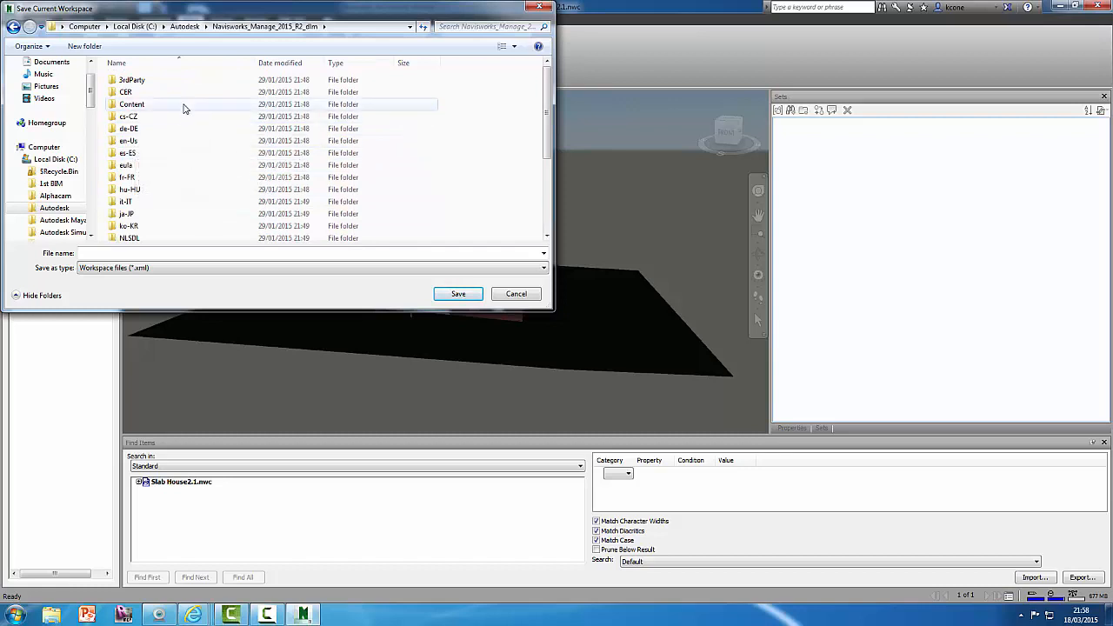
left_click(96, 252)
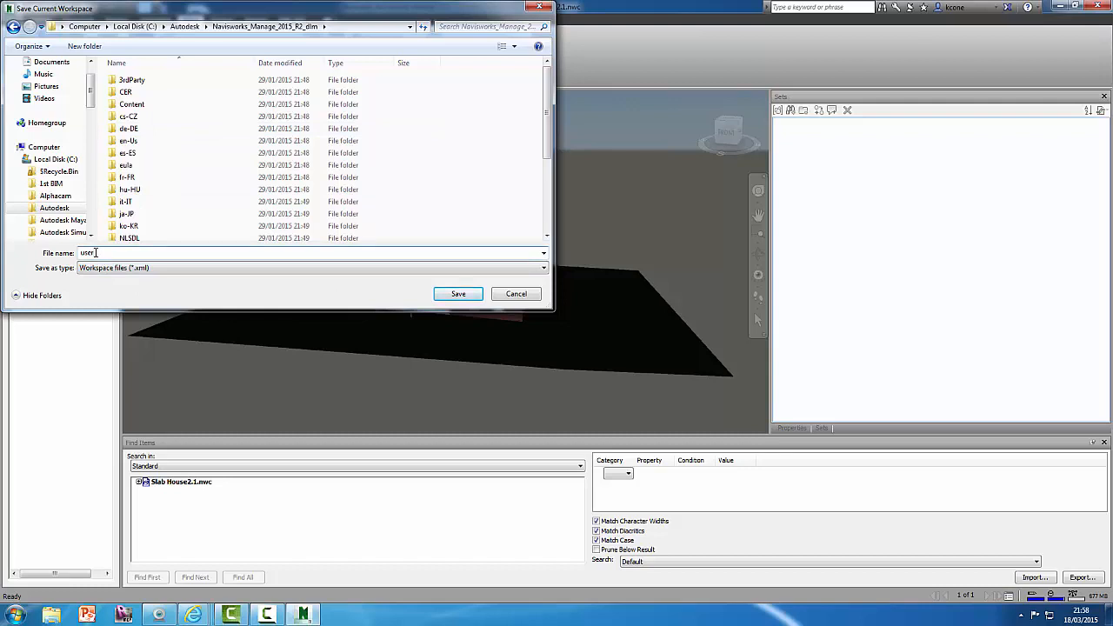
left_click(468, 296)
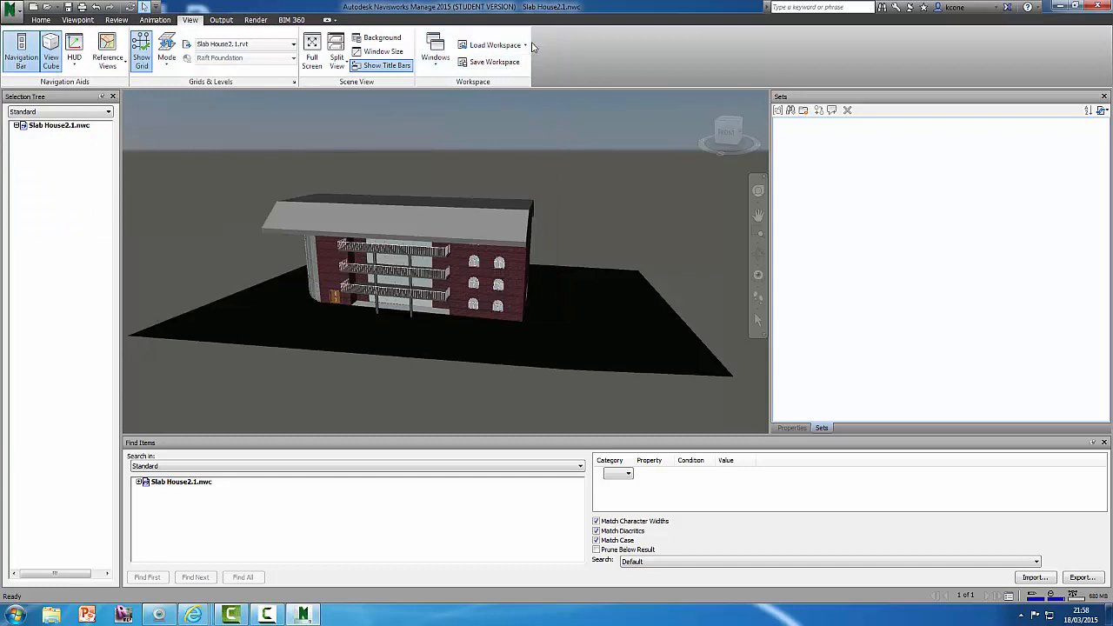
Look for the newly saved workspace among the loadable workspaces and in the default Workspaces folder.
left_click(525, 47)
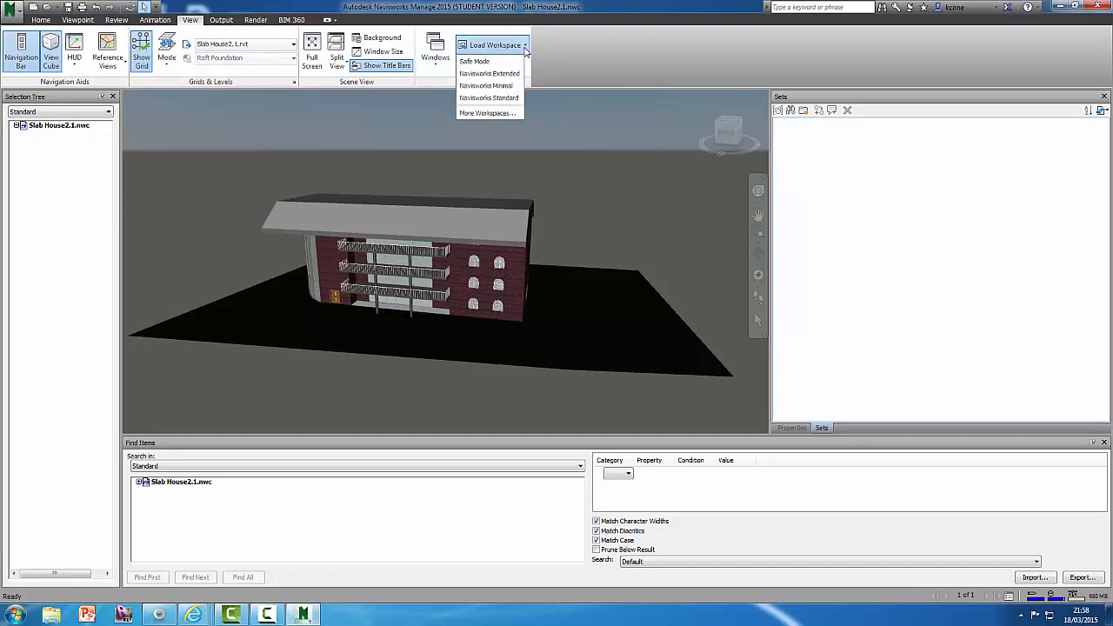
left_click(487, 113)
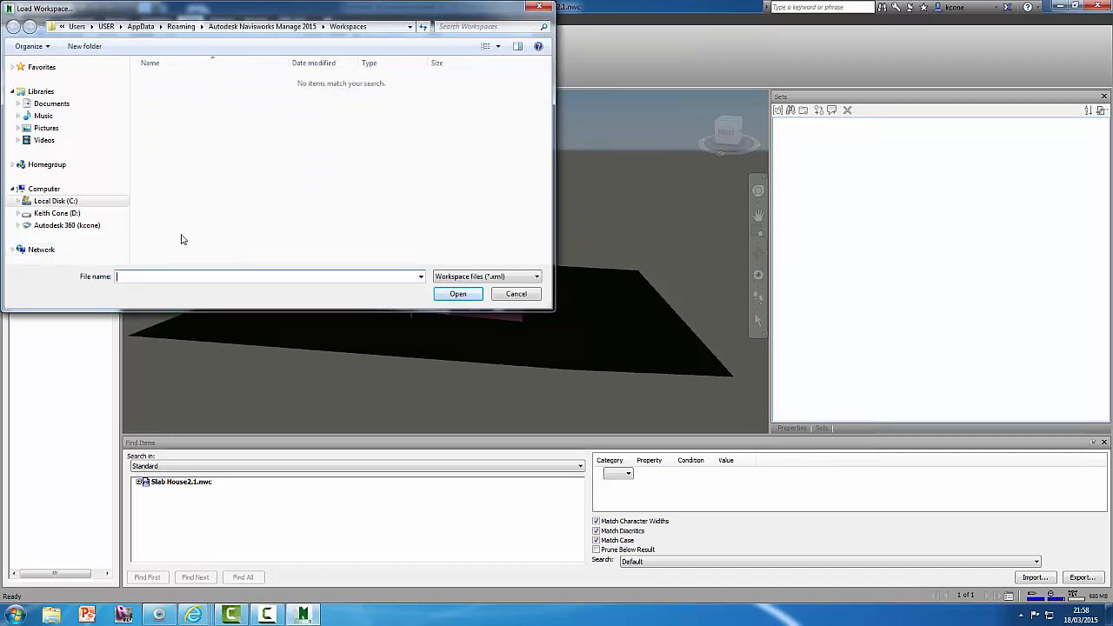
left_click(539, 7)
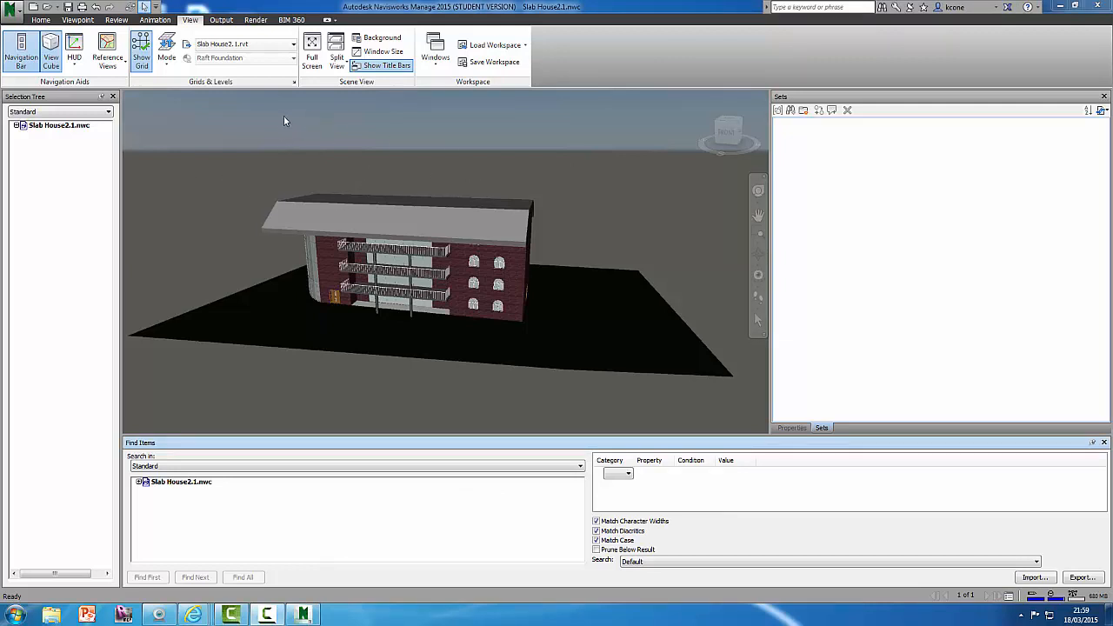
Save the current workspace as User1 directly on the C: drive.
left_click(494, 64)
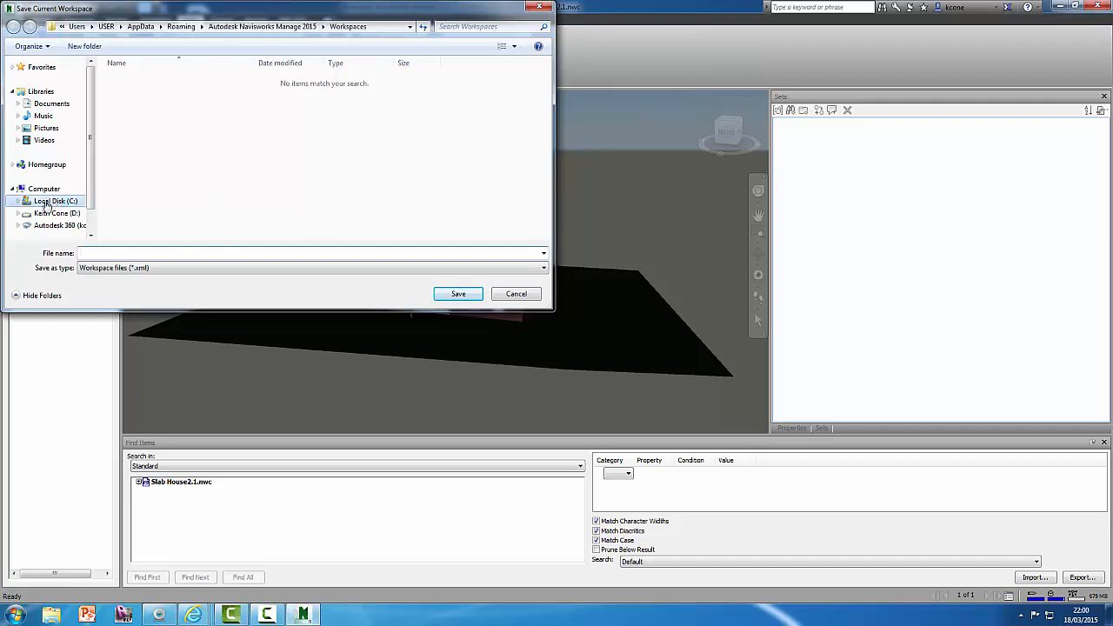
left_click(46, 204)
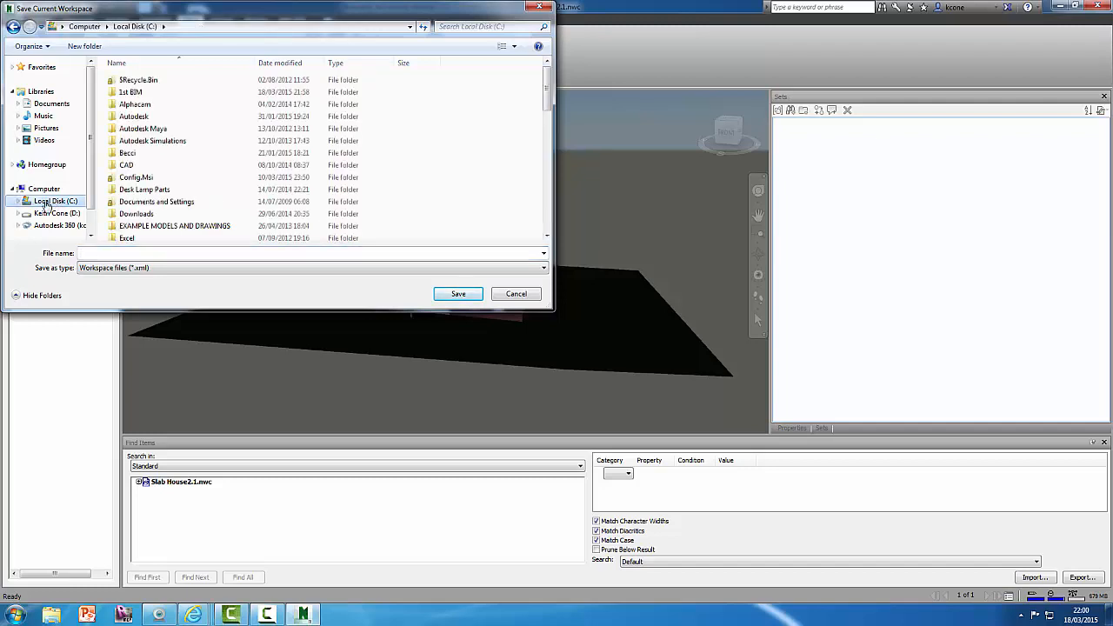
left_click(97, 253)
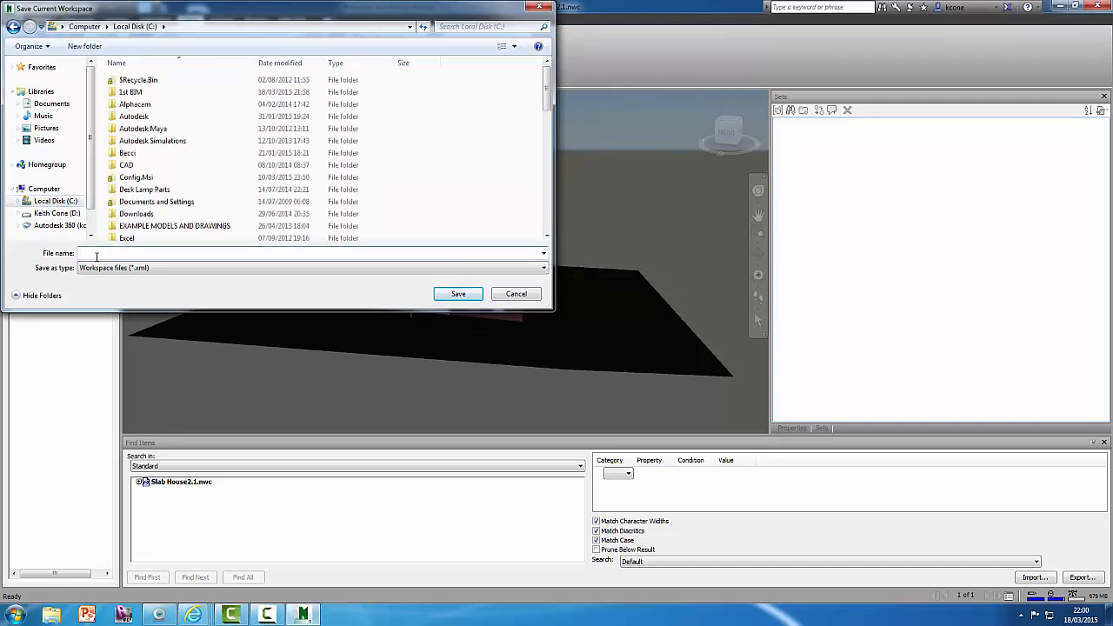
type("User")
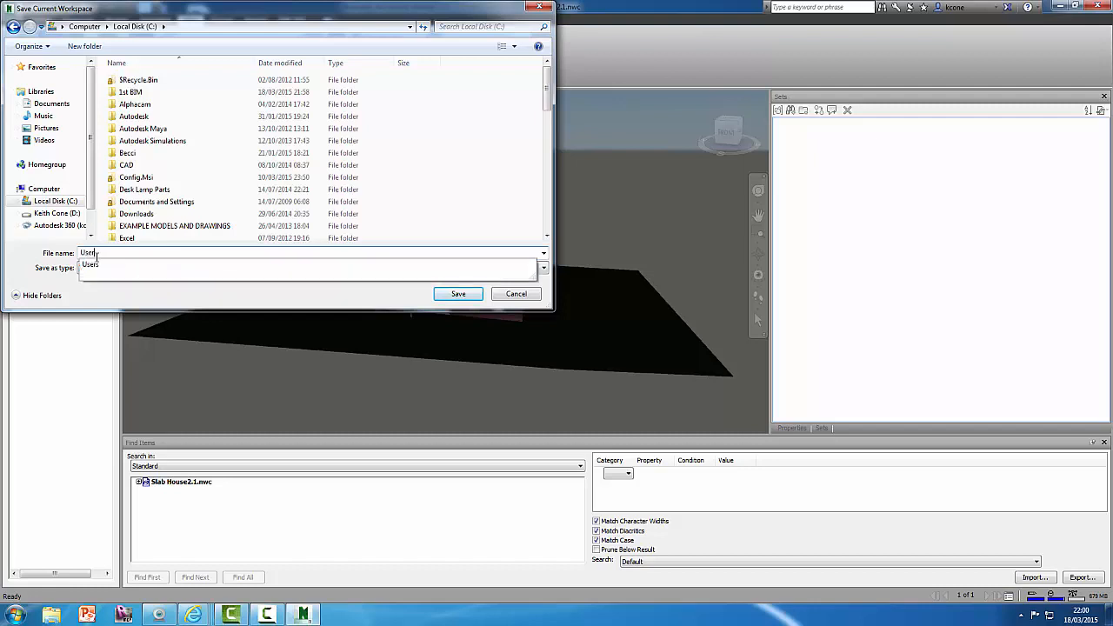
type("I")
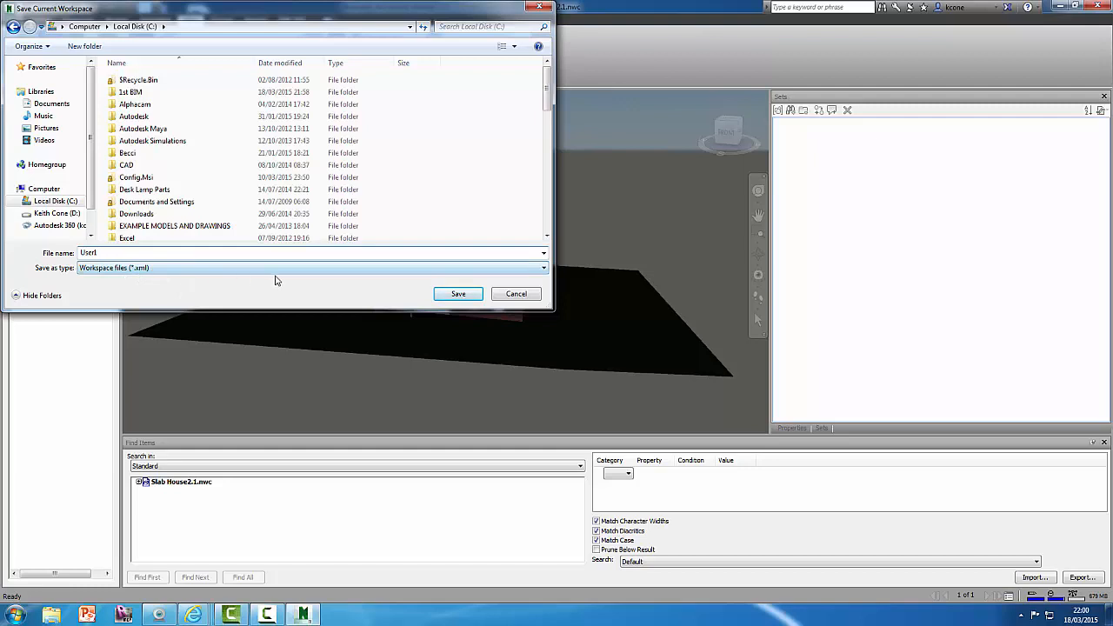
left_click(459, 294)
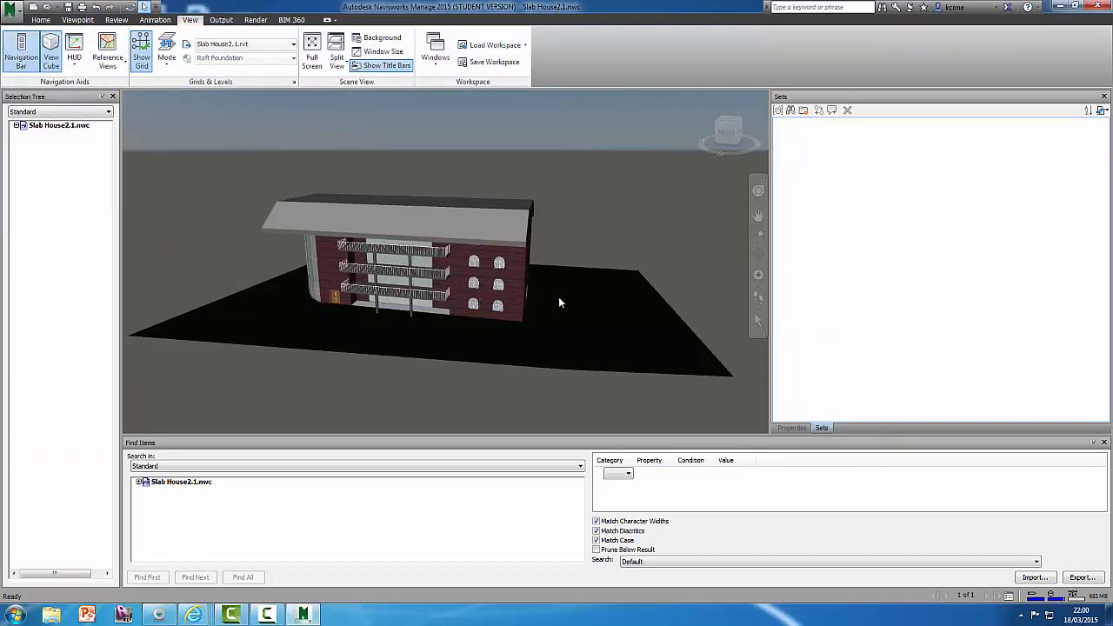
Browse the C: drive's Users and USER folders for the saved User1 workspace, and leave without loading one.
left_click(525, 46)
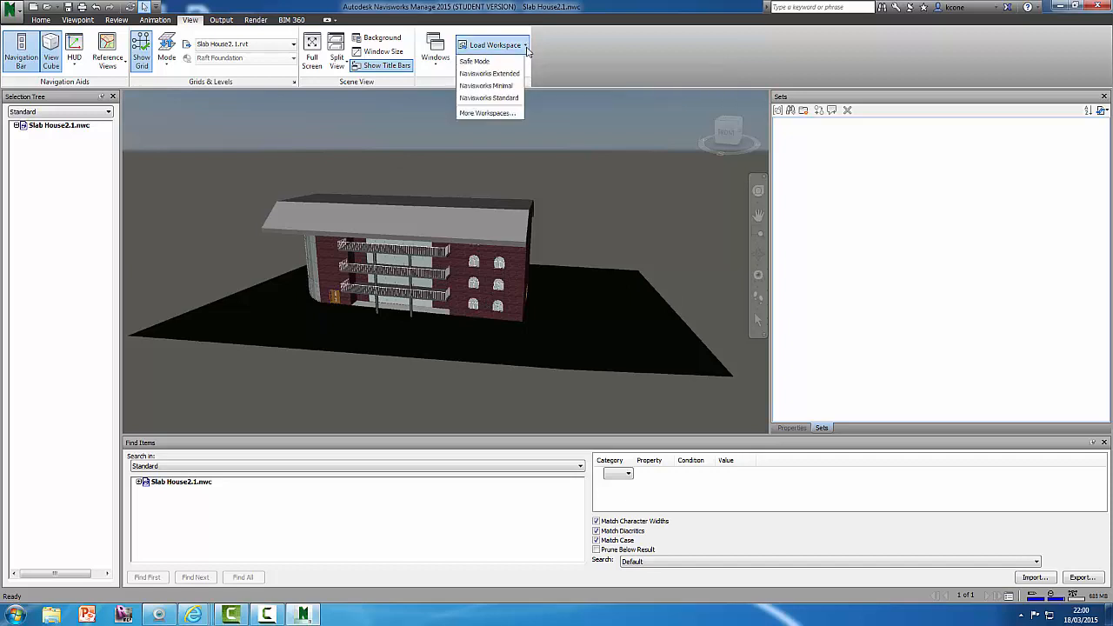
left_click(479, 113)
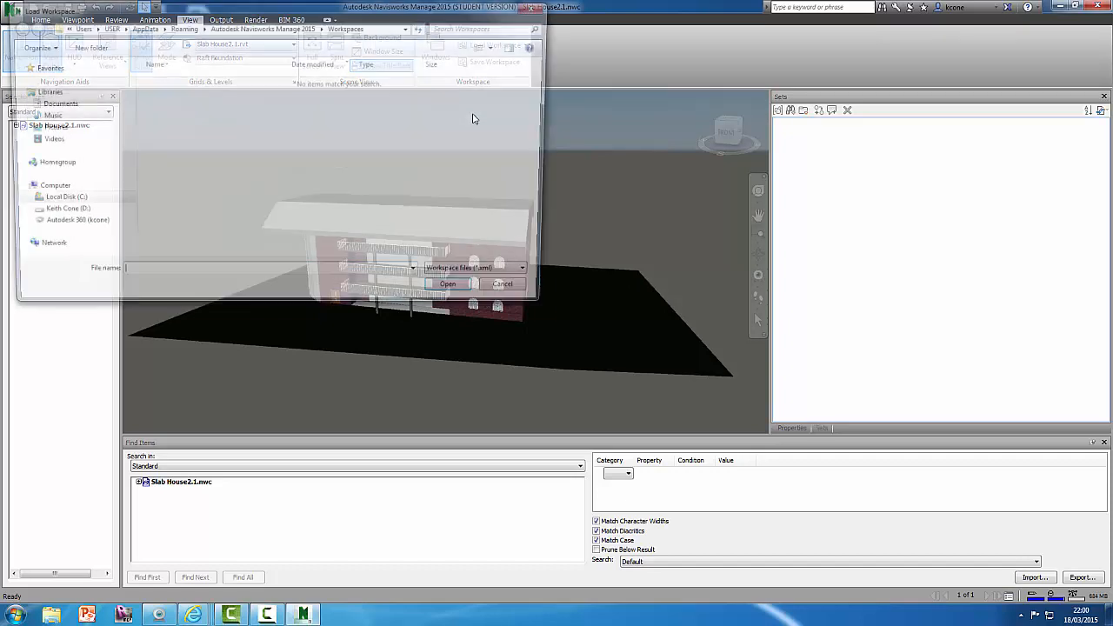
left_click(43, 201)
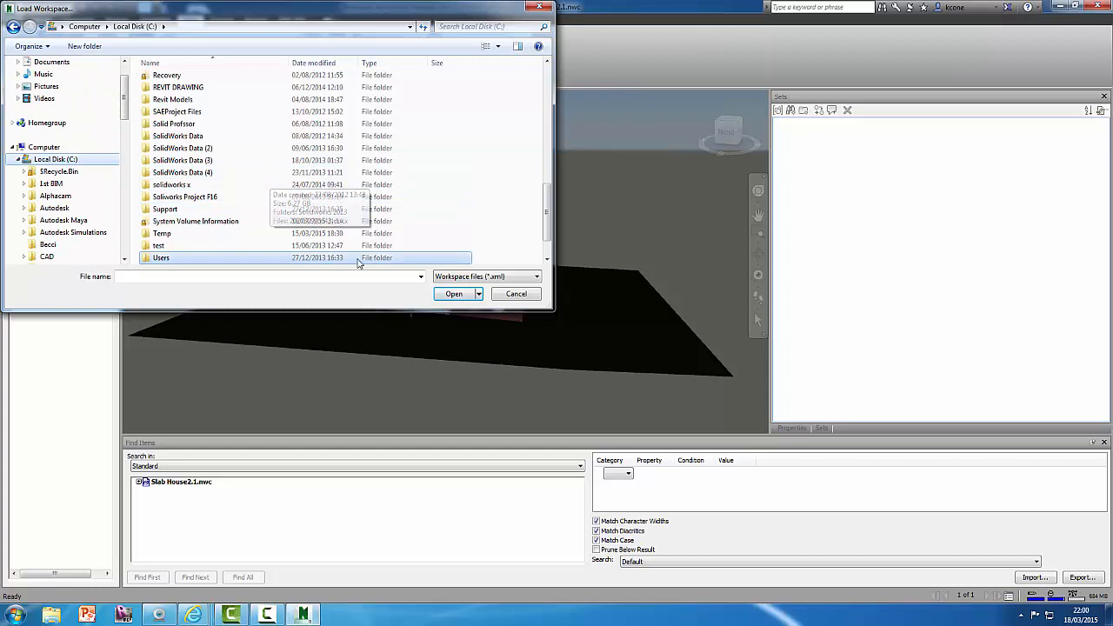
double_click(161, 258)
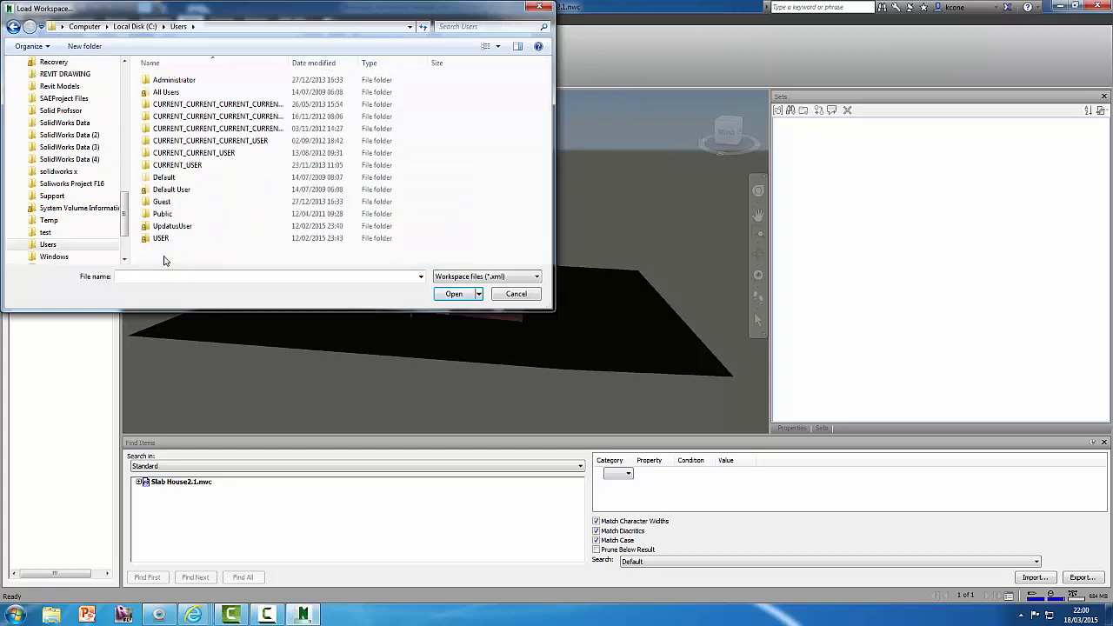
double_click(161, 238)
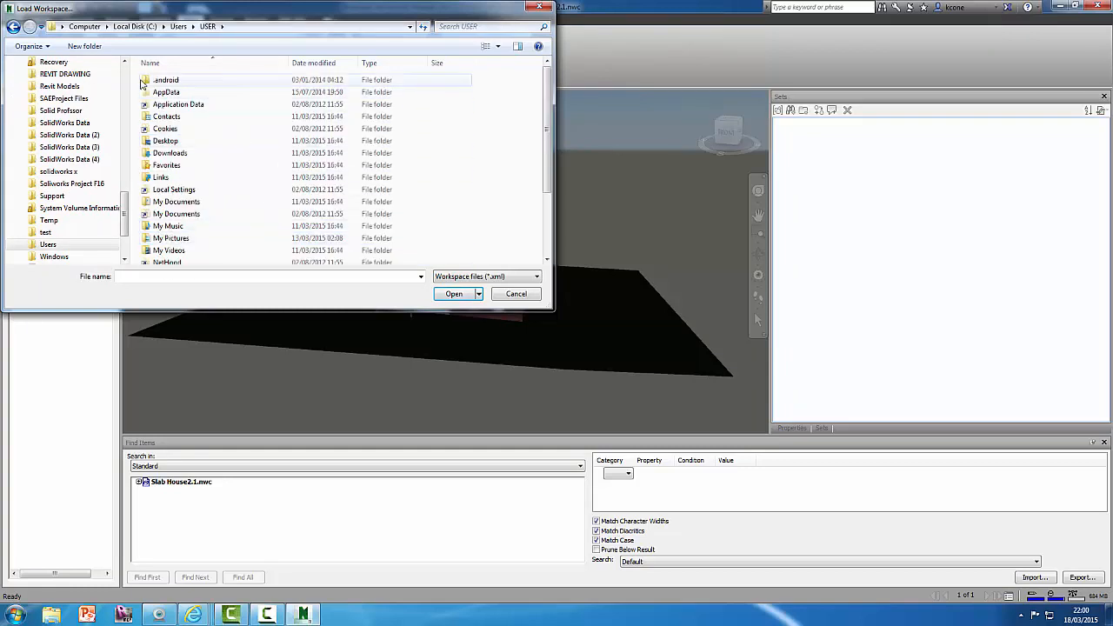
left_click(13, 26)
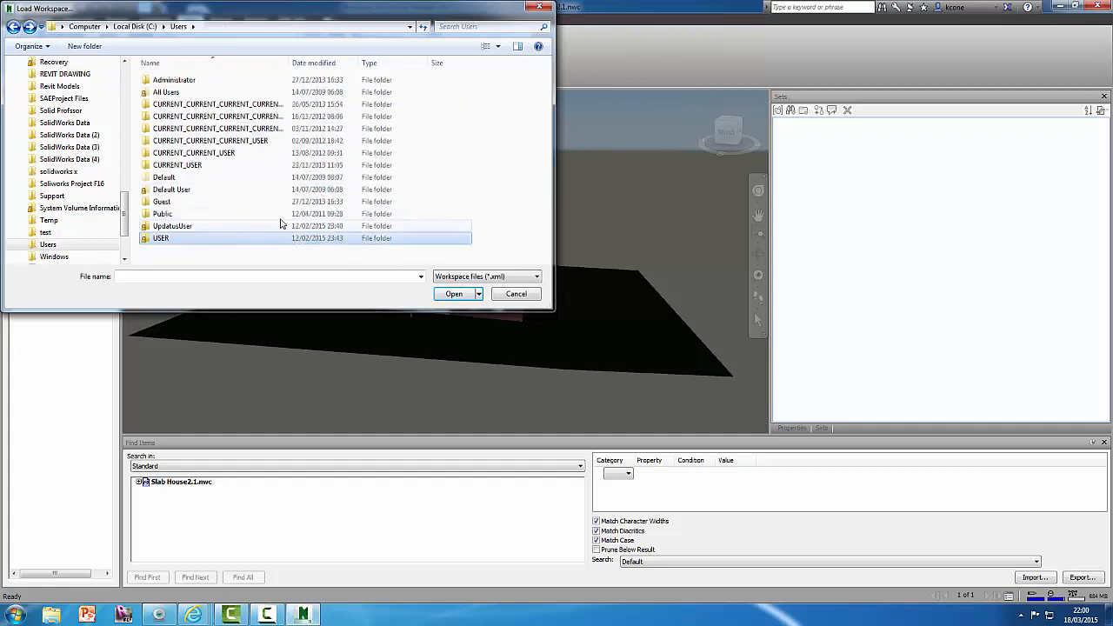
left_click(521, 295)
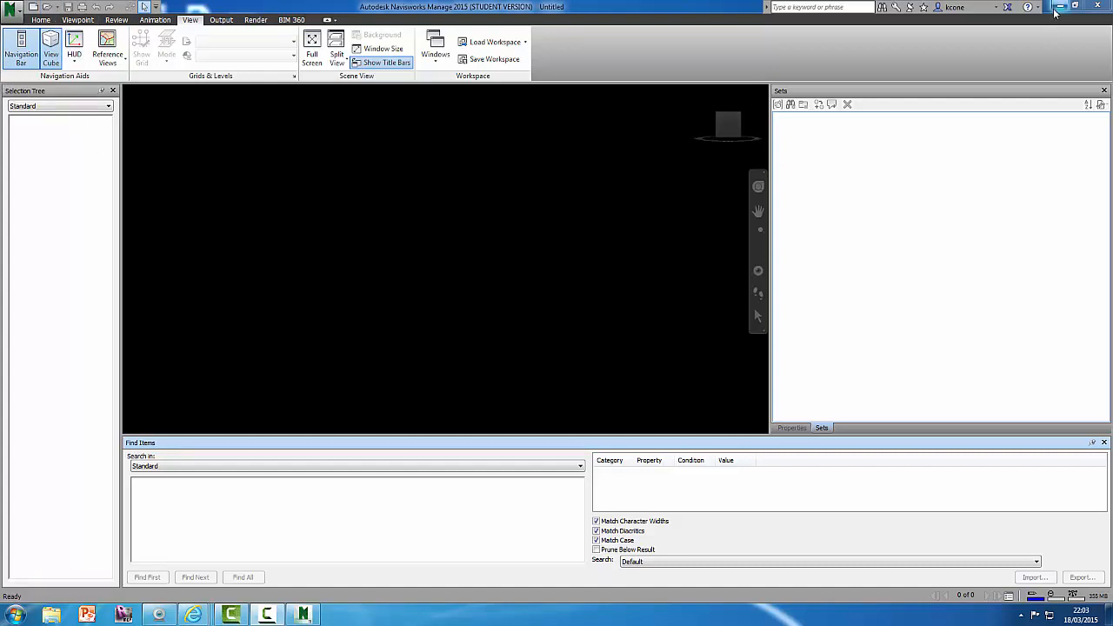
Try to open User1.xml from the C: drive's Workspace folder as a model file.
left_click(46, 7)
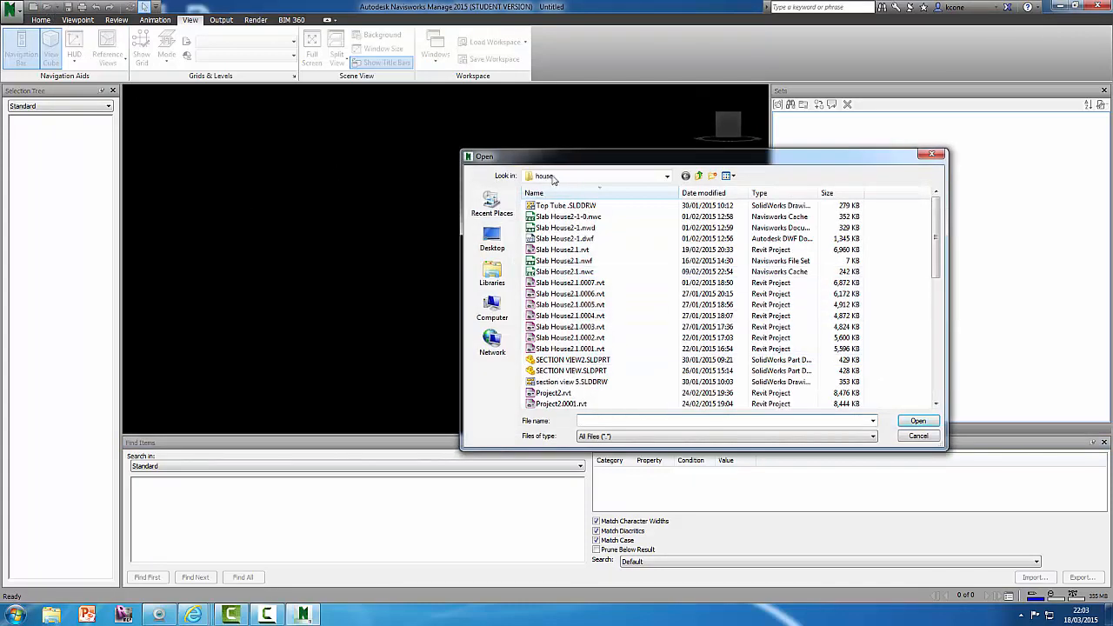
left_click(667, 177)
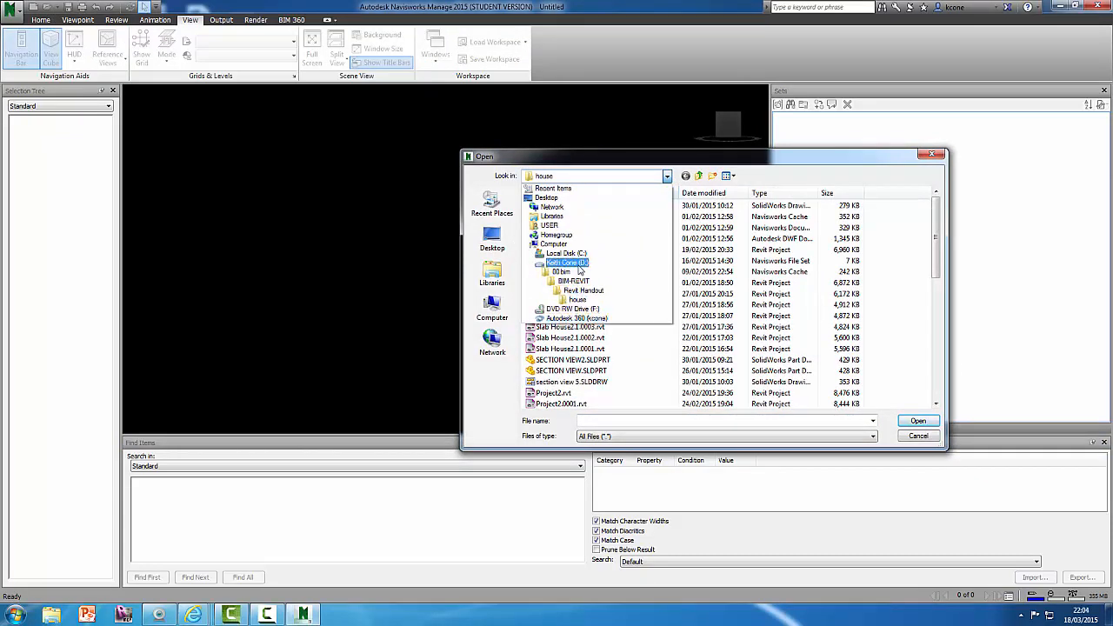
left_click(568, 253)
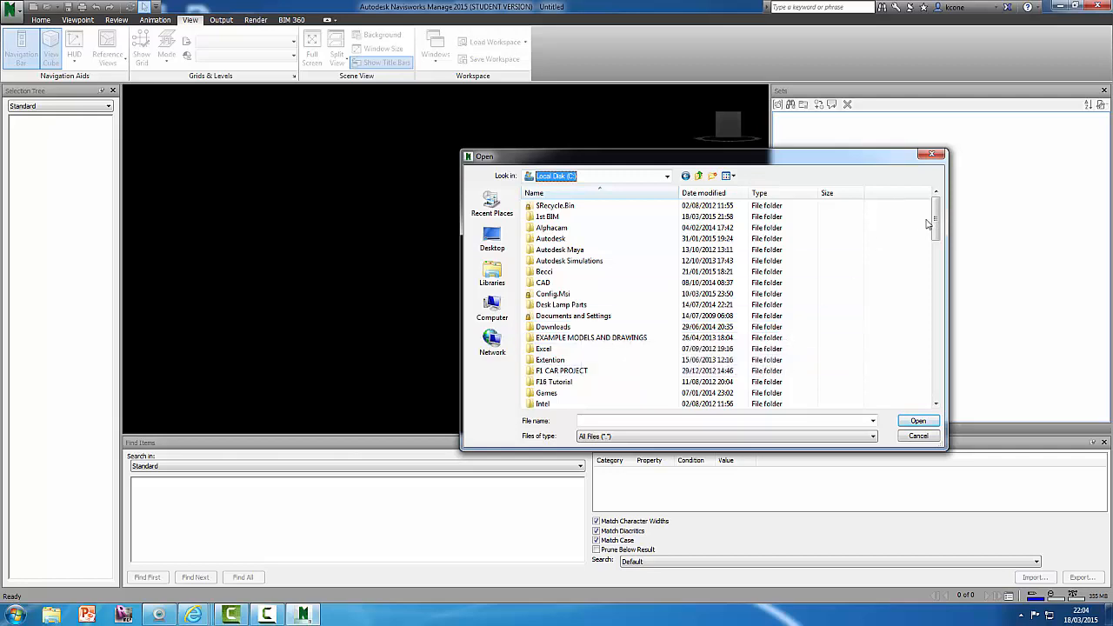
left_click_drag(935, 222, 936, 330)
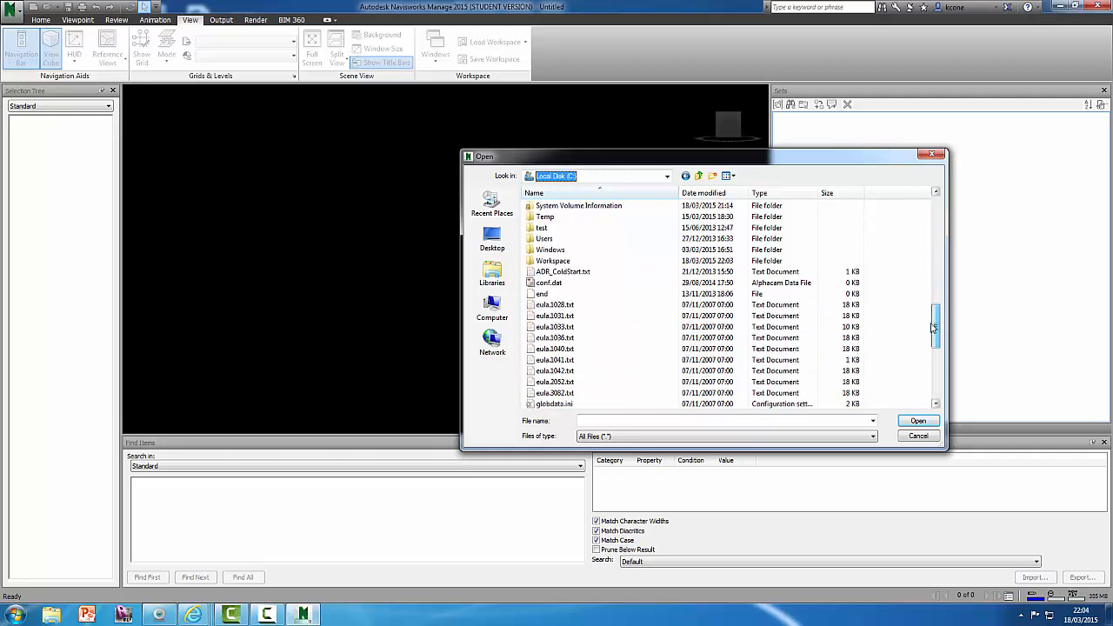
double_click(561, 261)
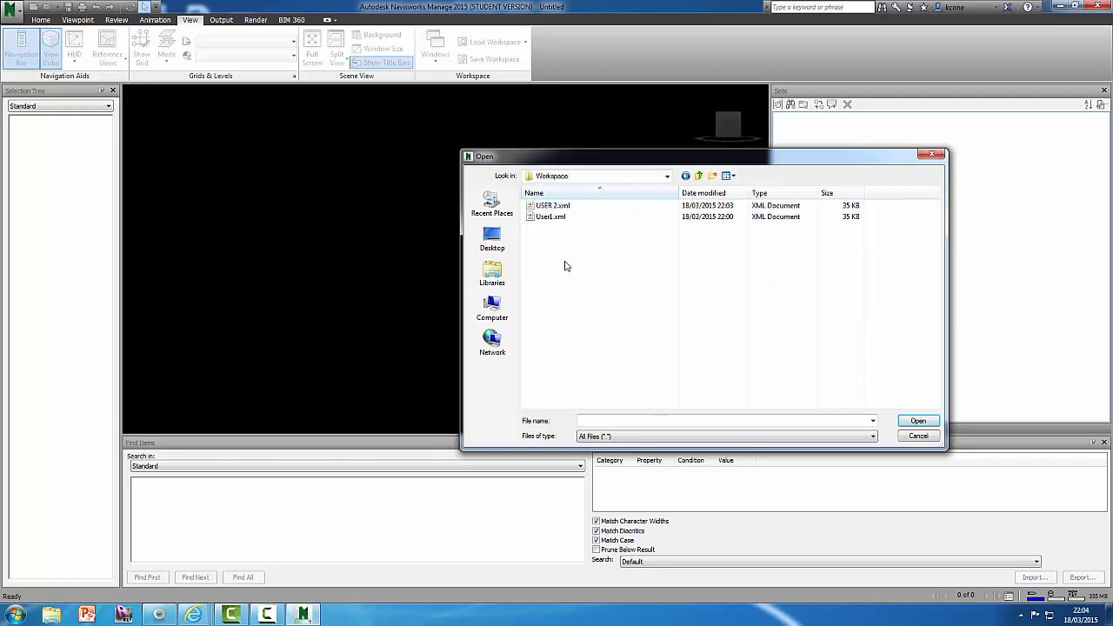
double_click(553, 216)
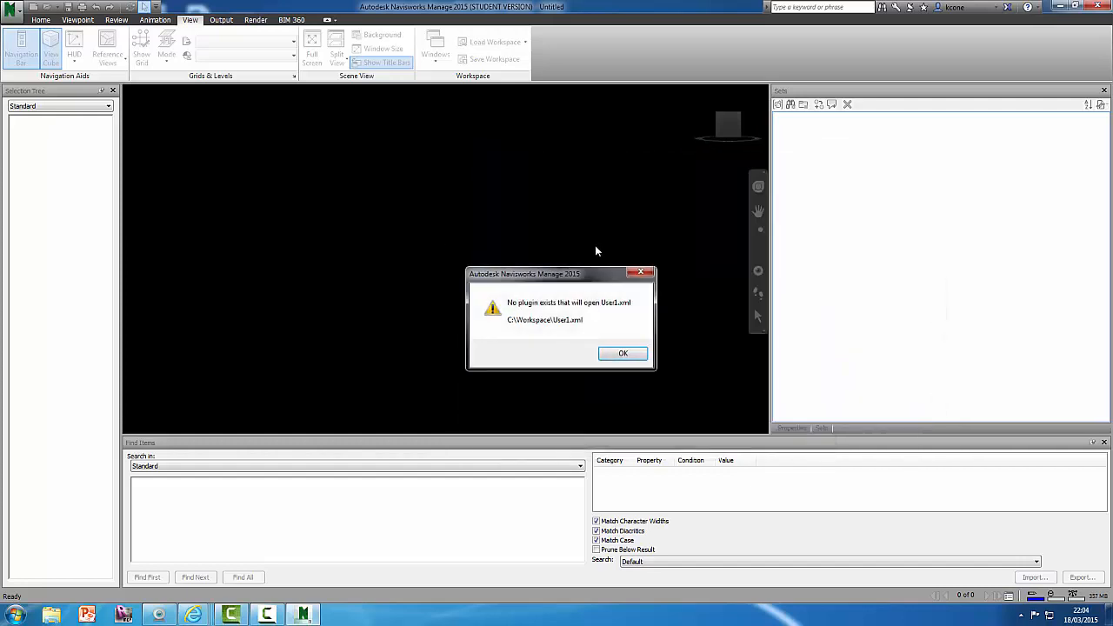
left_click(622, 355)
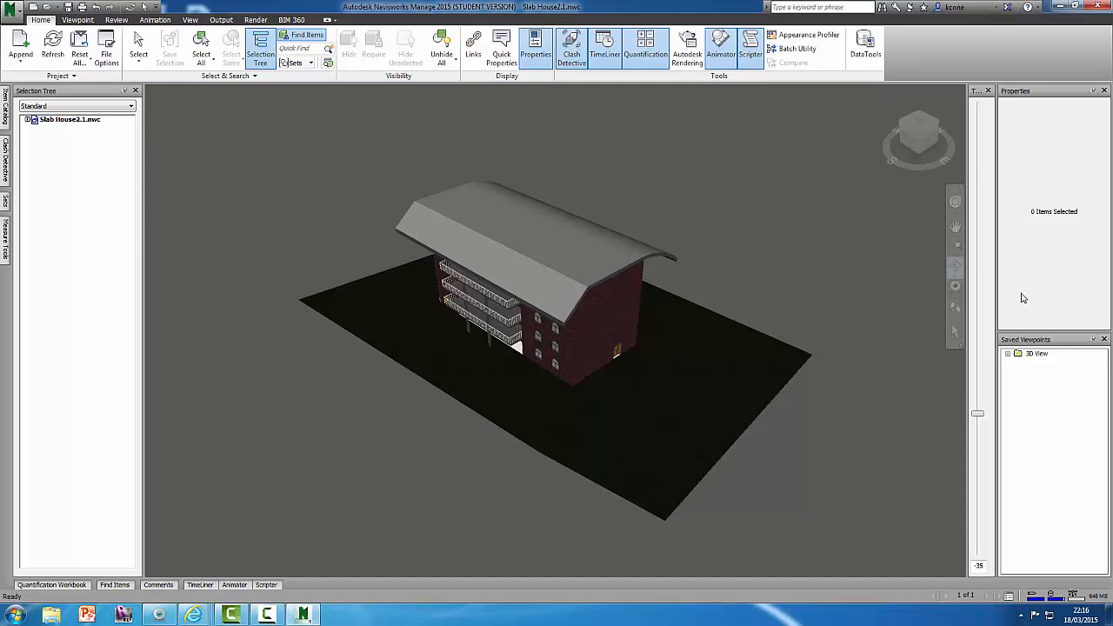
Record a viewpoint animation that orbits around the building, zooms in and out on the curved glass facade, and ends at the home view.
left_click(956, 265)
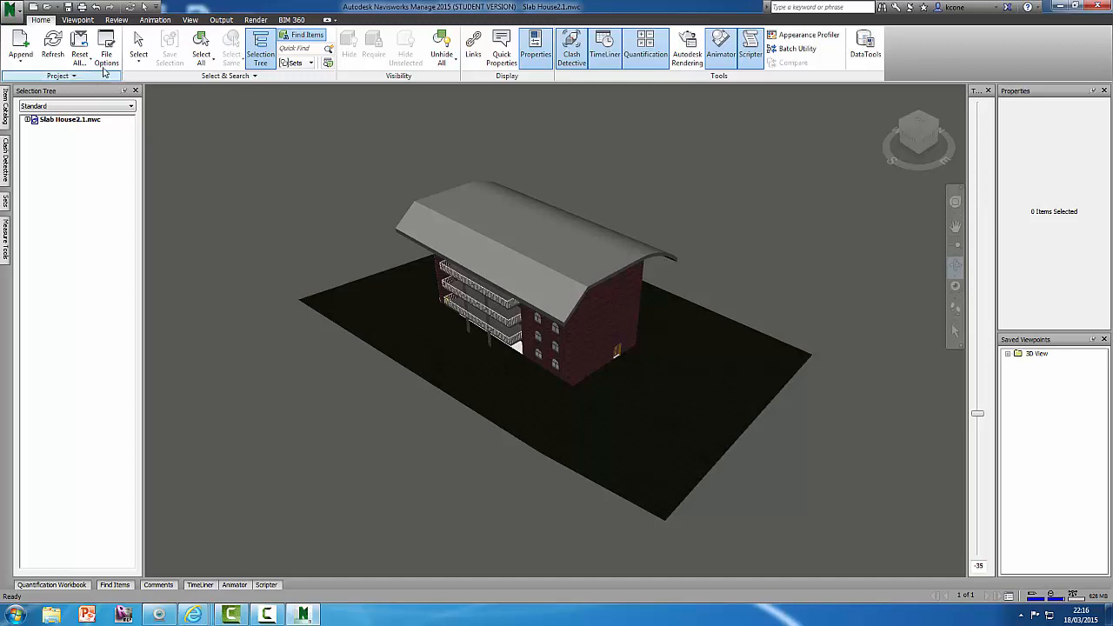
left_click(156, 20)
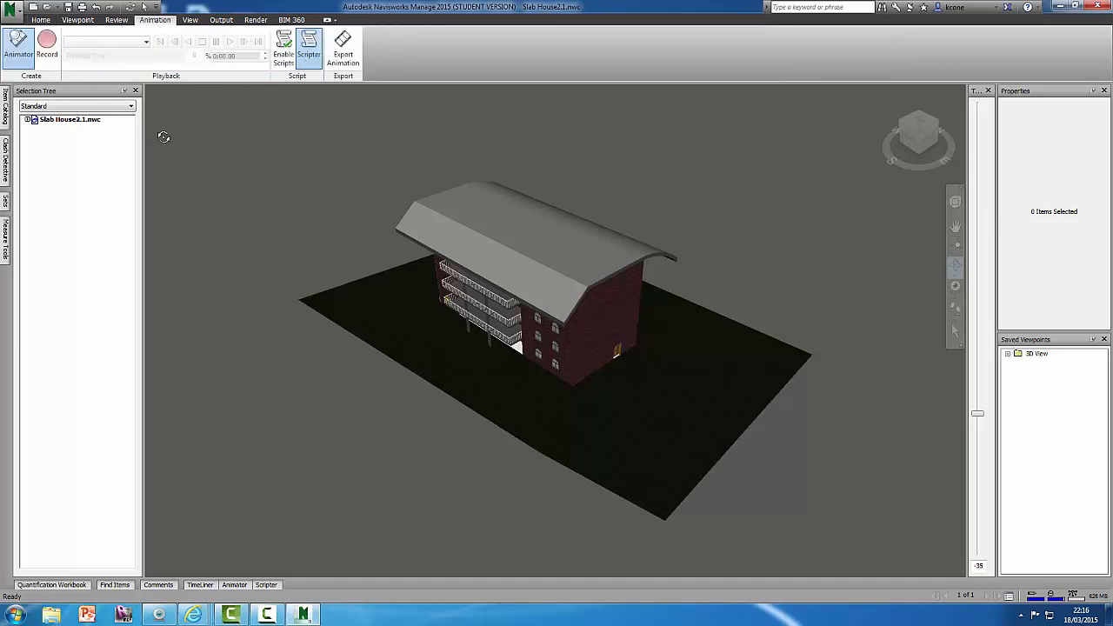
left_click(47, 44)
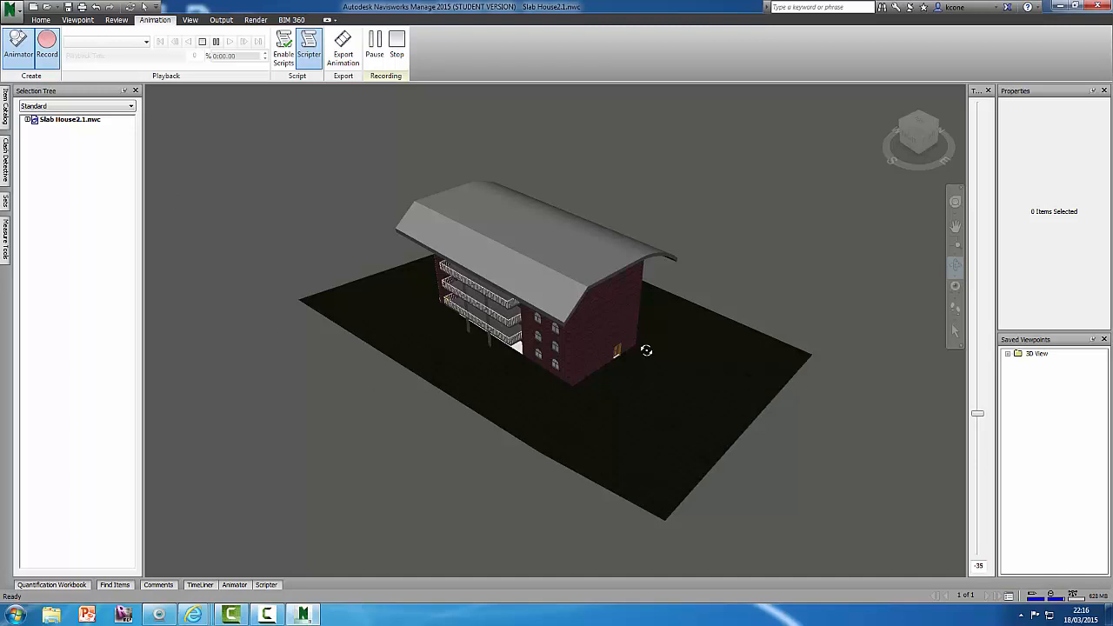
left_click_drag(554, 313, 346, 323)
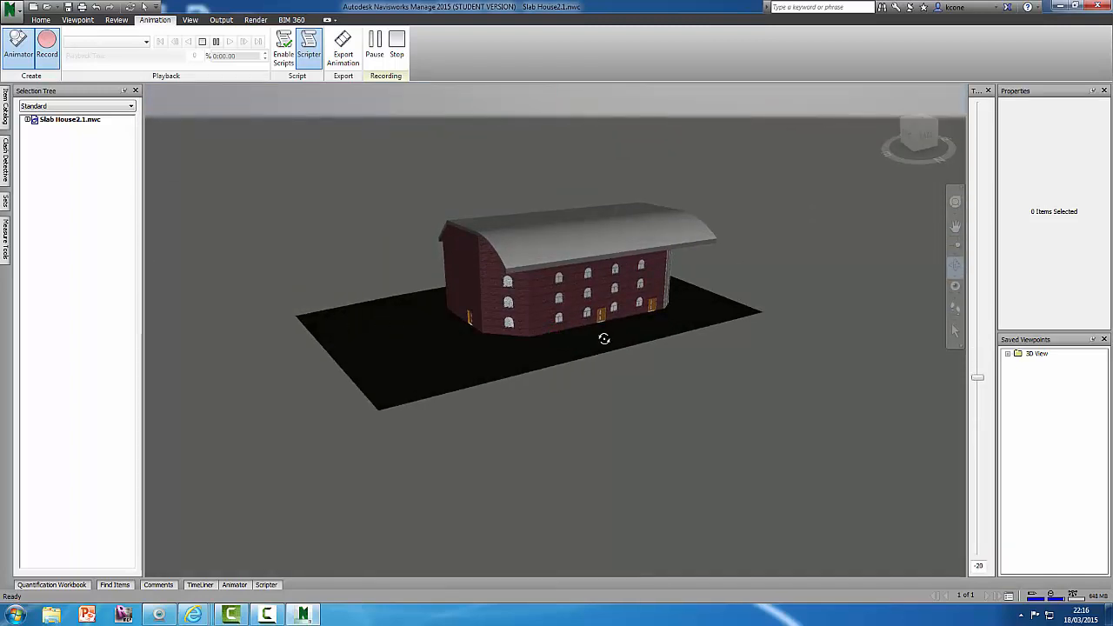
left_click_drag(601, 313, 344, 316)
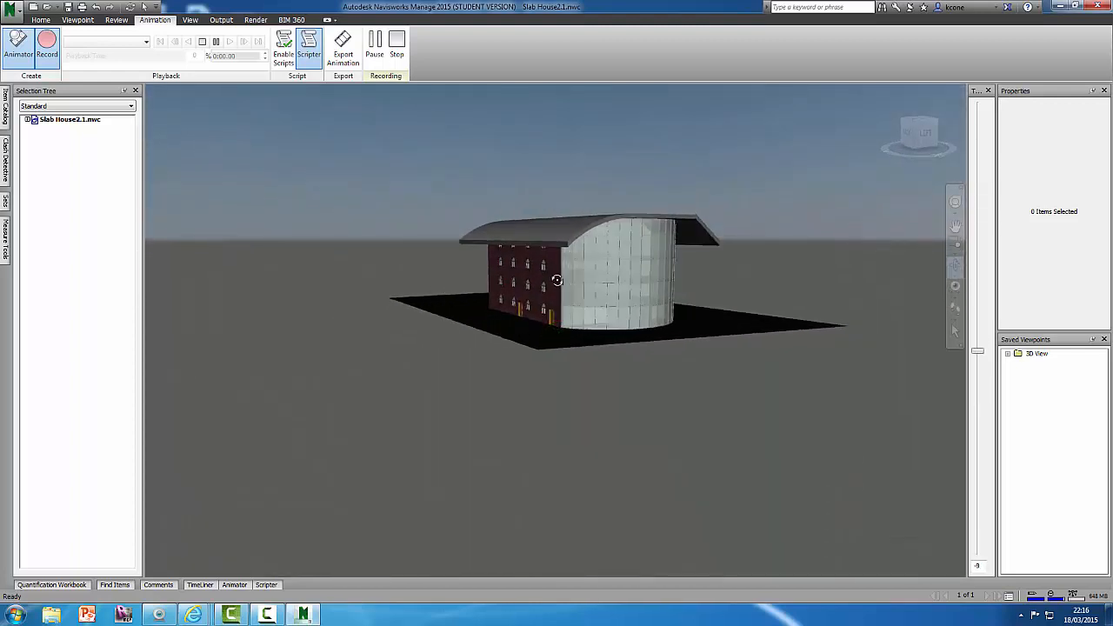
scroll(557, 280, "up", 4)
scroll(627, 257, "up", 2)
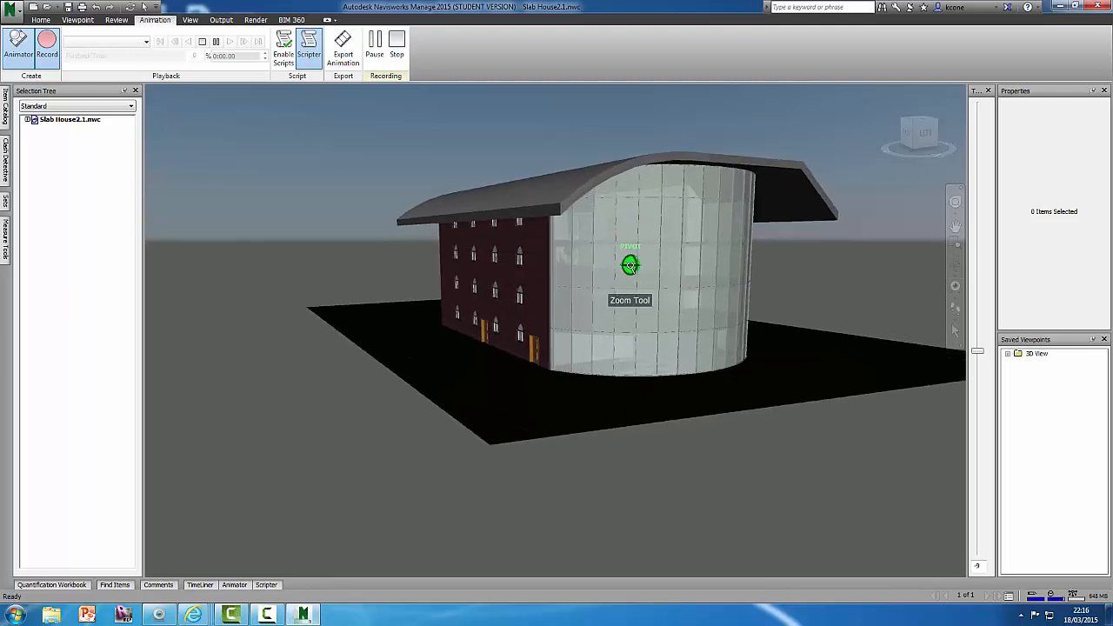
scroll(629, 257, "down", 4)
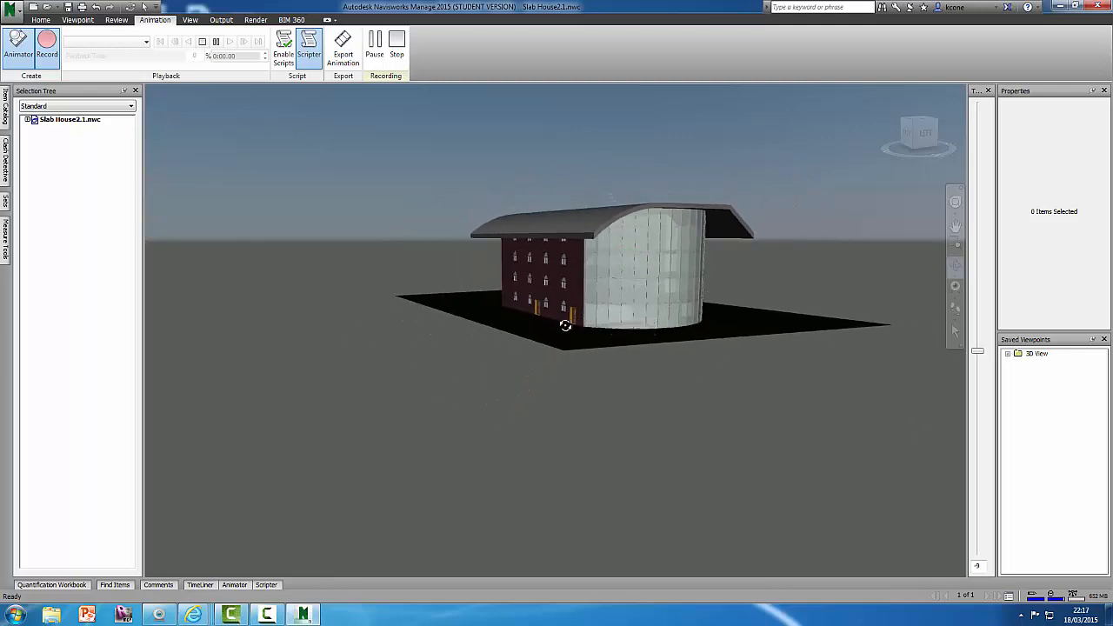
left_click_drag(574, 318, 1014, 321)
scroll(5, 323, "down", 5)
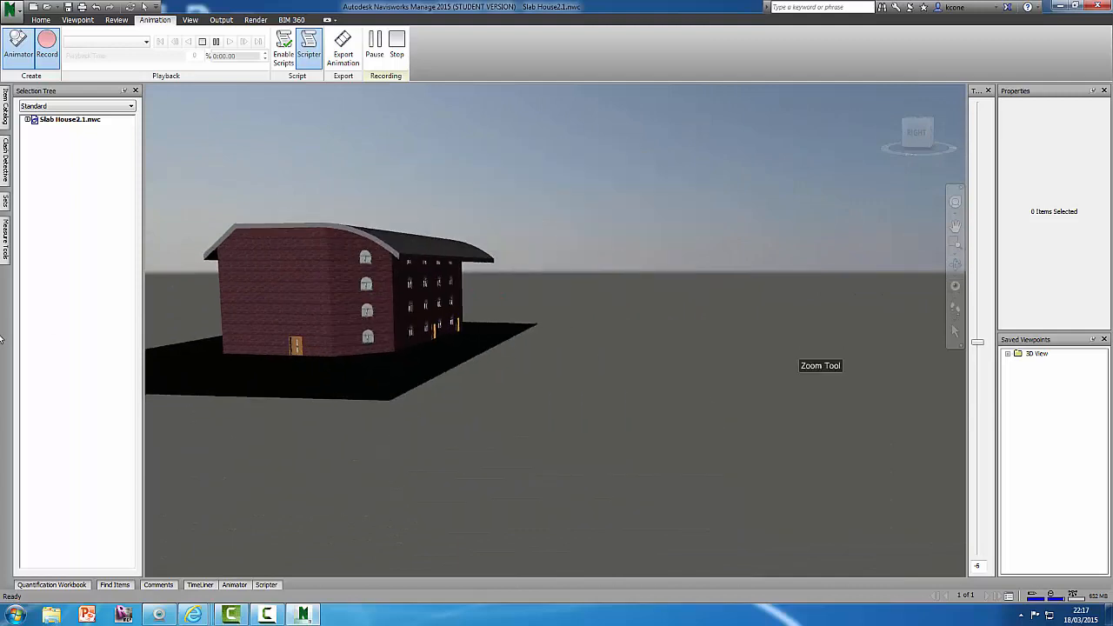
mouse_move(267, 350)
left_mouse_down()
mouse_move(442, 368)
mouse_move(426, 350)
left_mouse_up()
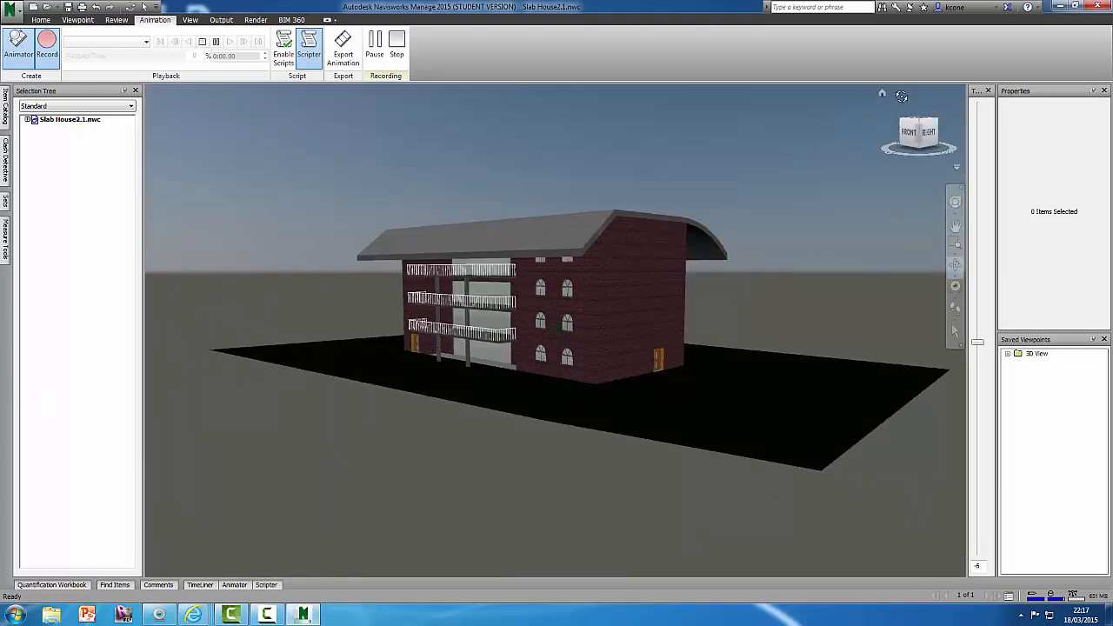
left_click(883, 93)
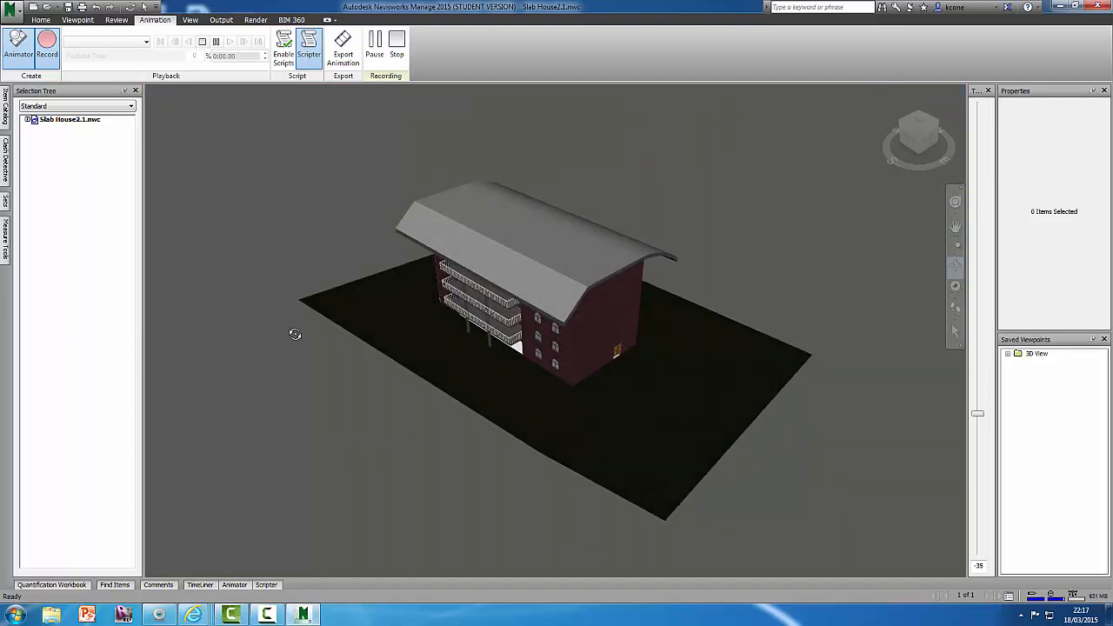
left_click(202, 44)
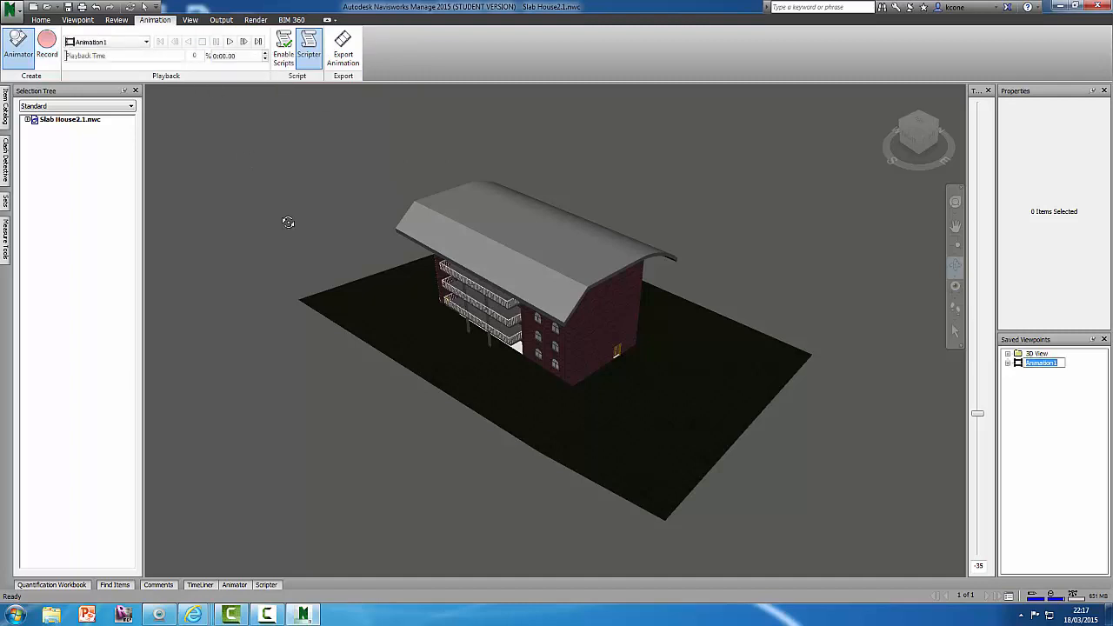
Rename the recorded animation in the saved viewpoints as Orbit Zoom.
left_click(1045, 378)
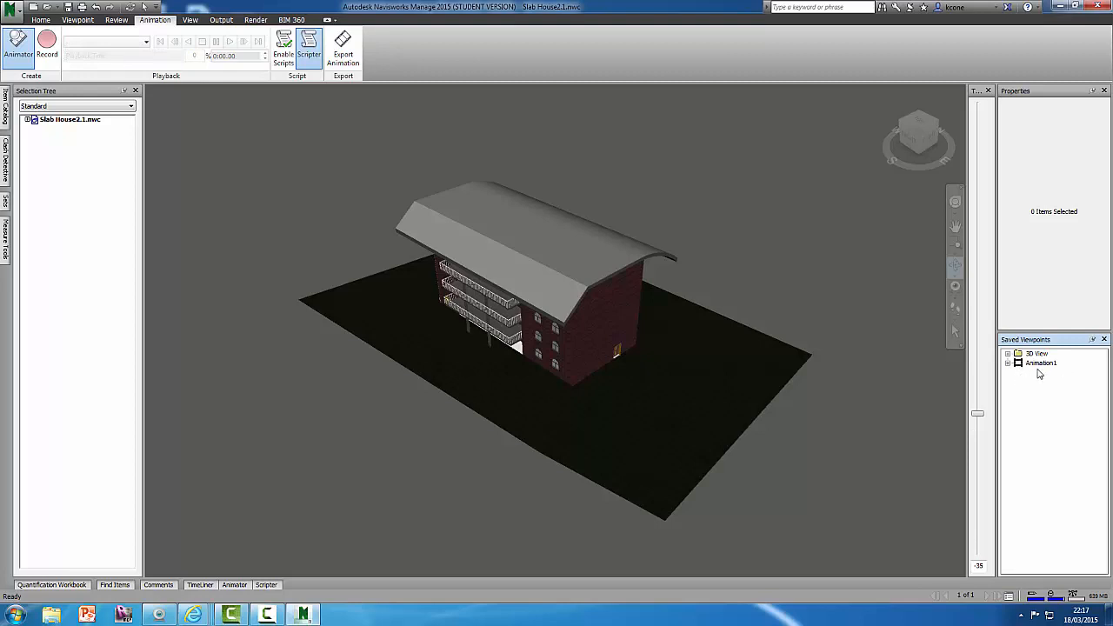
right_click(1039, 368)
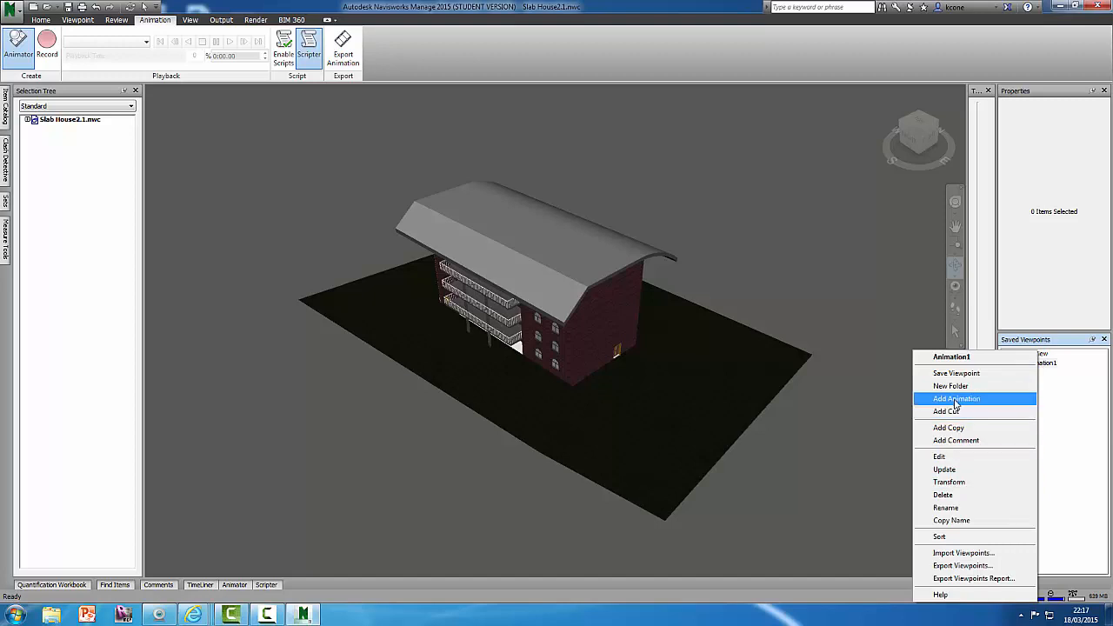
left_click(959, 510)
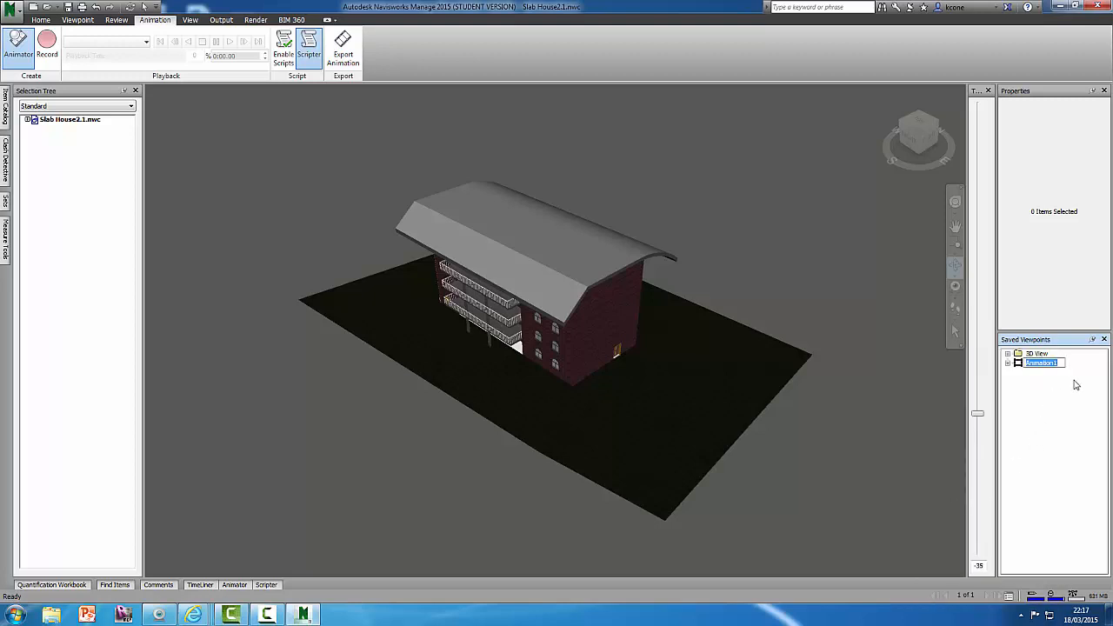
key("BackSpace")
left_click(955, 330)
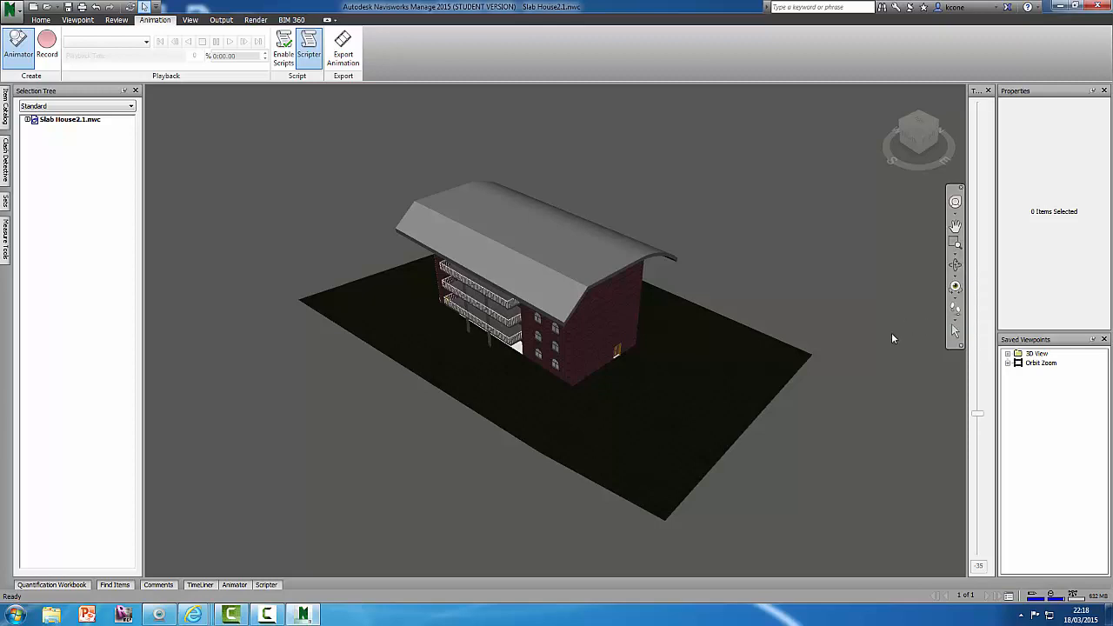
right_click(185, 189)
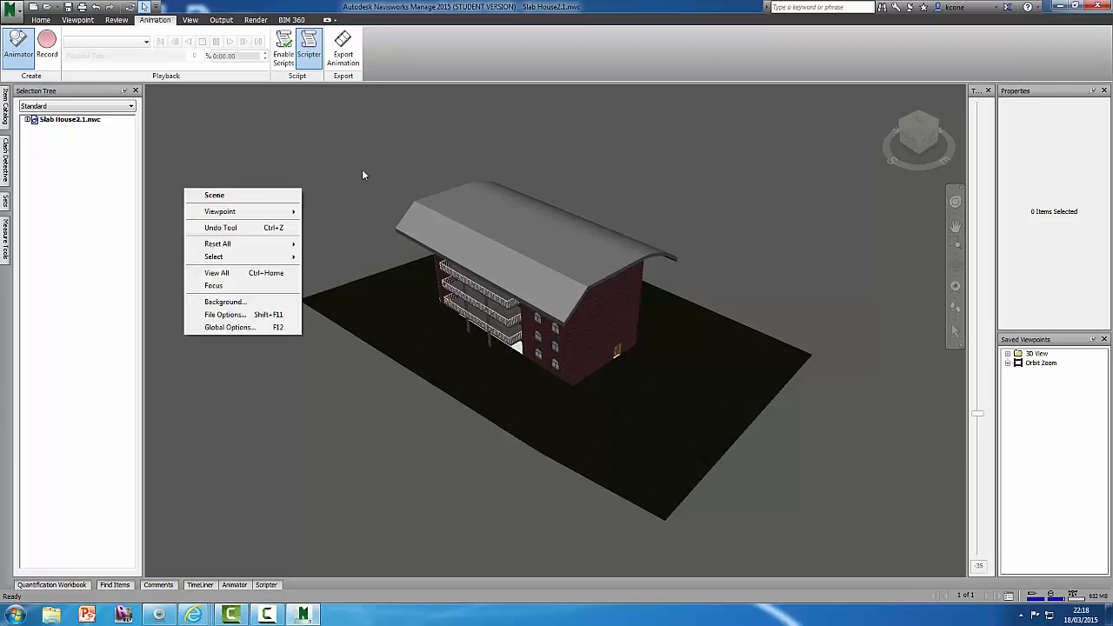
left_click(788, 213)
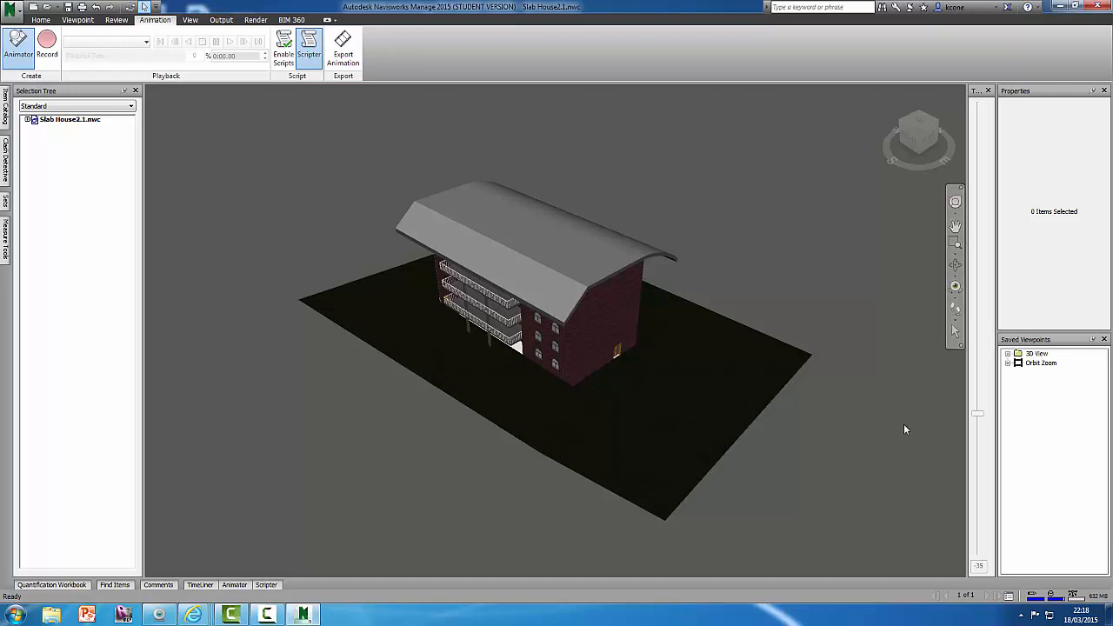
Play the Orbit Zoom animation through to the end and stop the playback.
left_click(1042, 365)
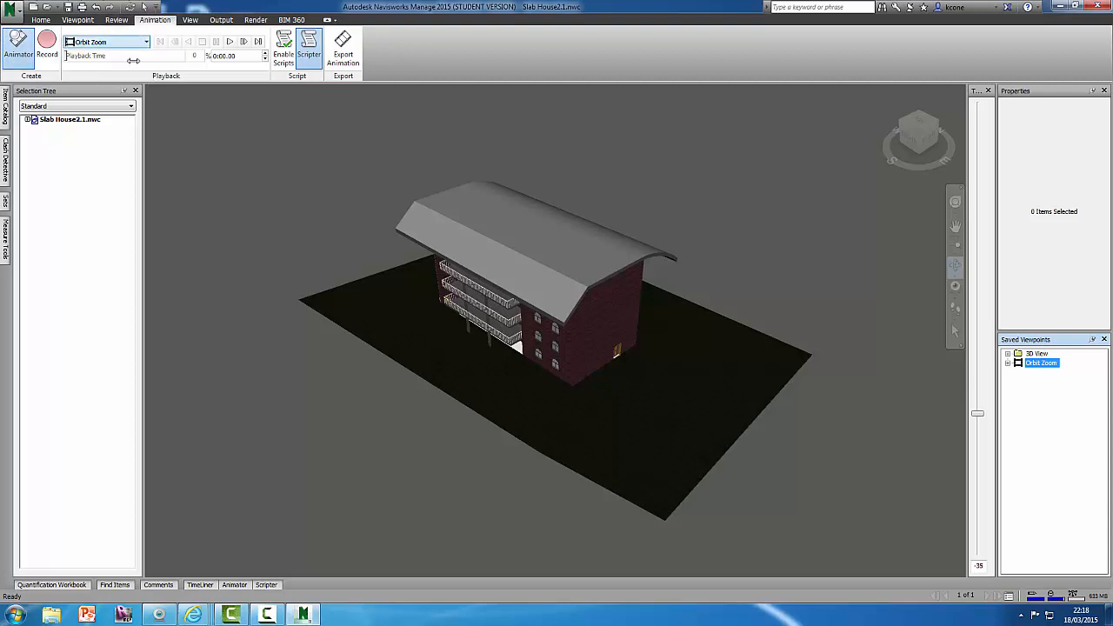
left_click(229, 41)
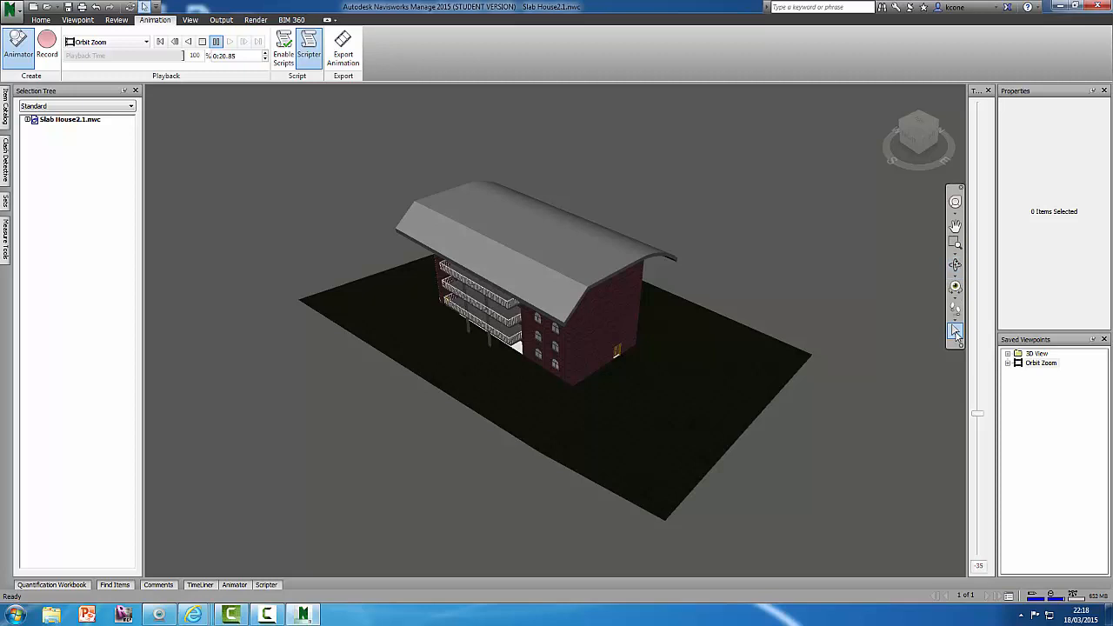
left_click(202, 41)
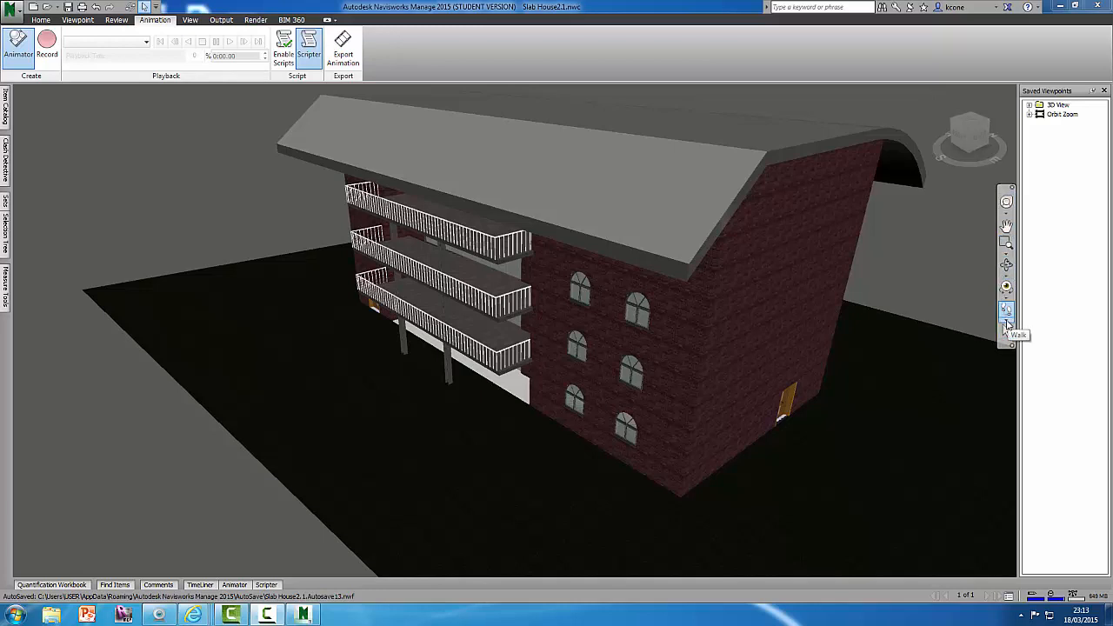
Fly across the site with the Fly tool to the edge of the ground slab and save a viewpoint there.
left_click(1008, 322)
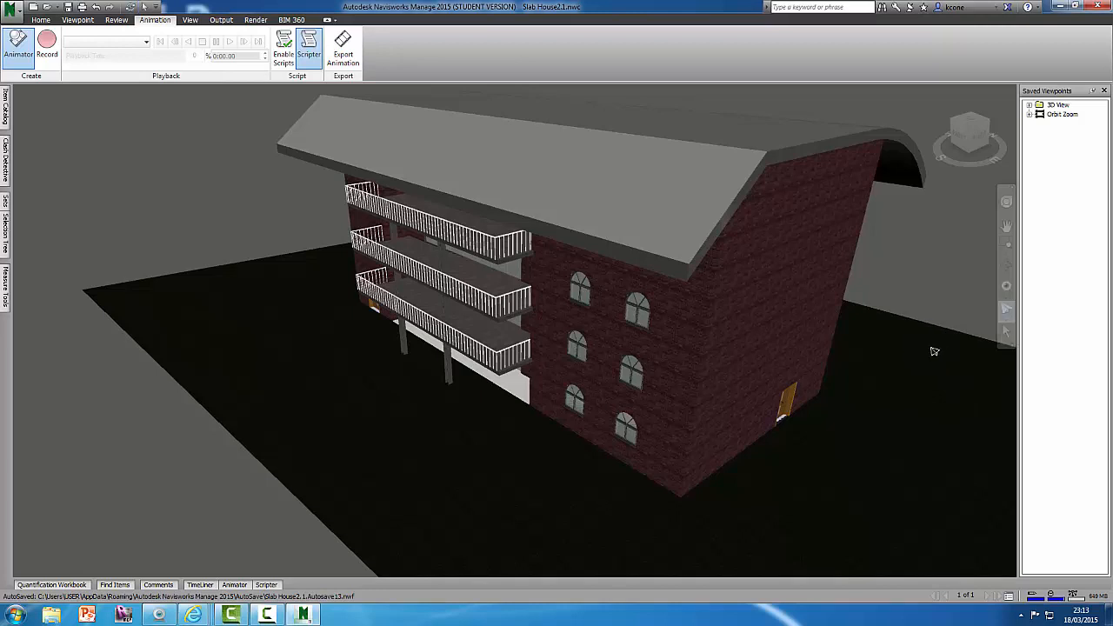
left_click_drag(564, 518, 615, 480)
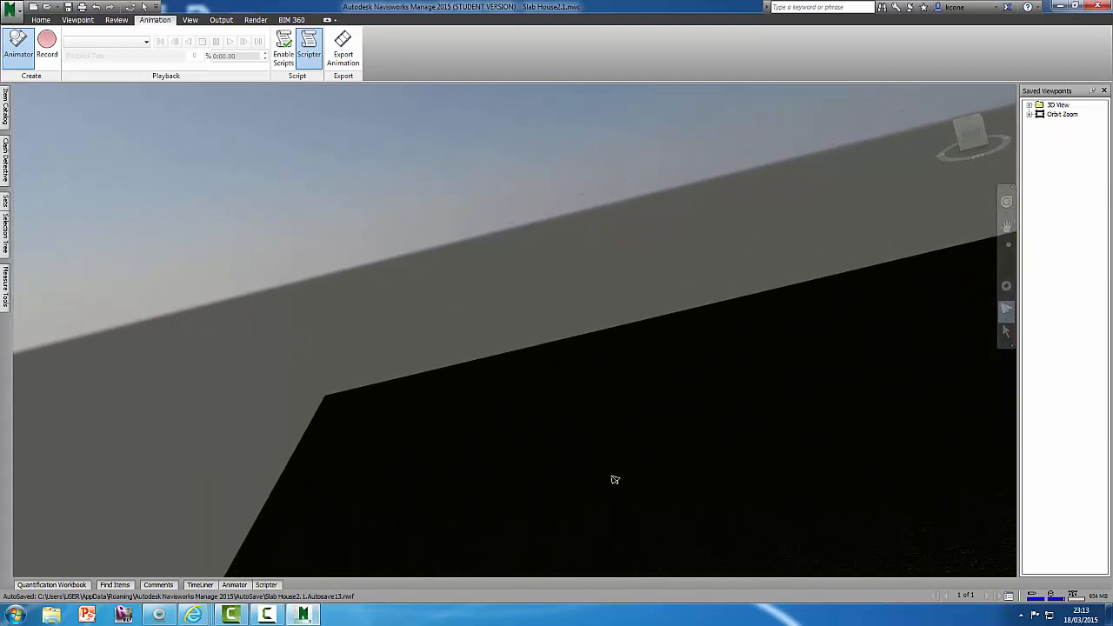
right_click(1047, 129)
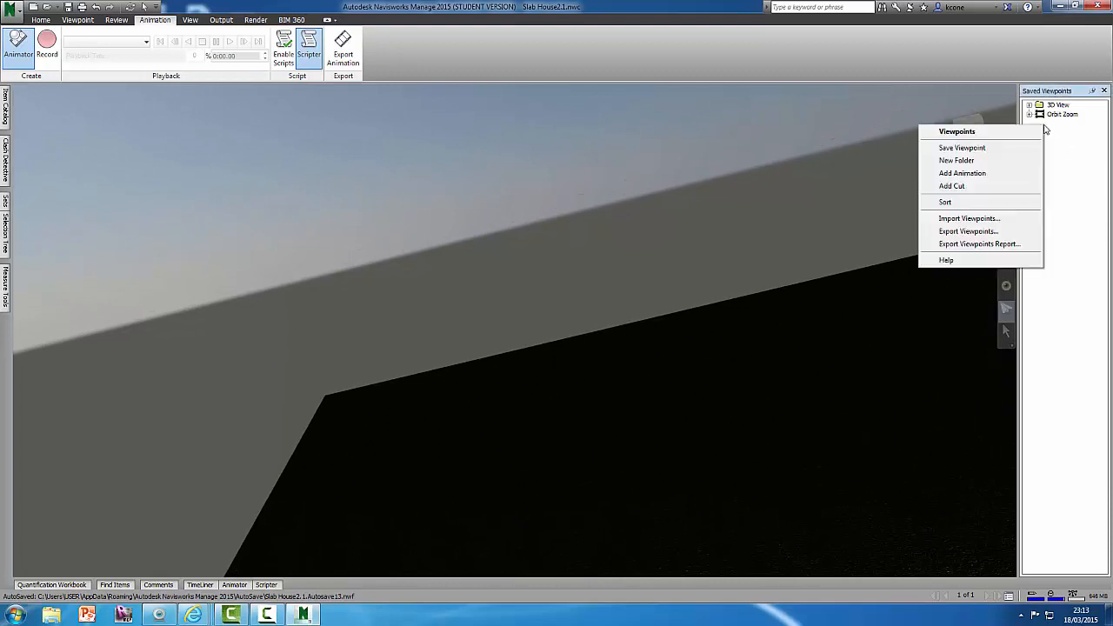
left_click(978, 147)
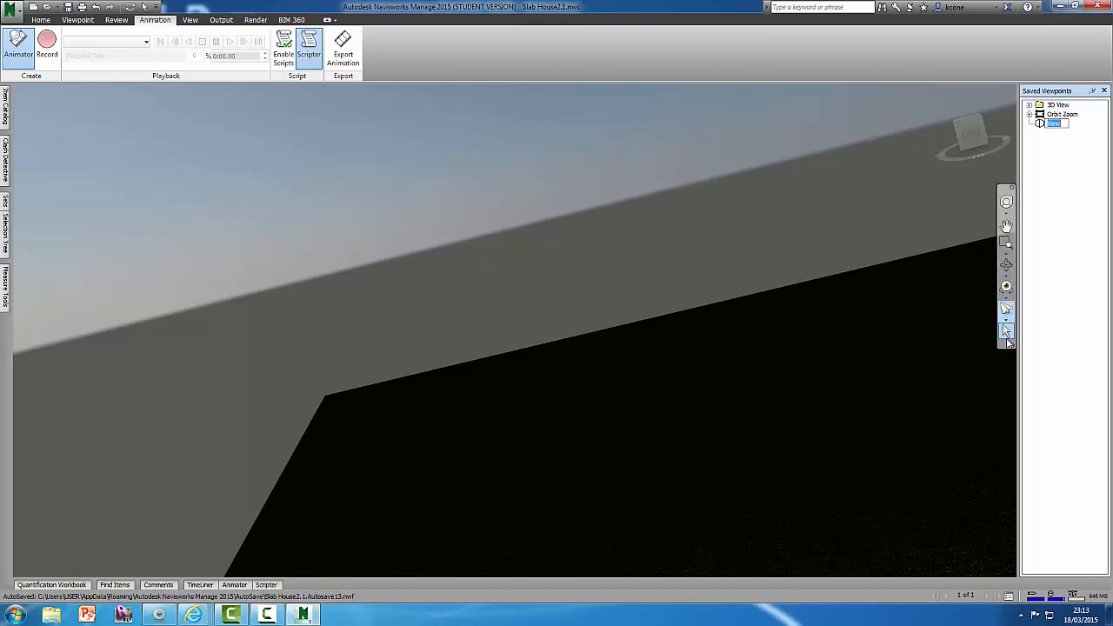
Switch to the Walk tool, walk and turn along the edge of the ground slab, and save a second viewpoint.
left_click(1006, 323)
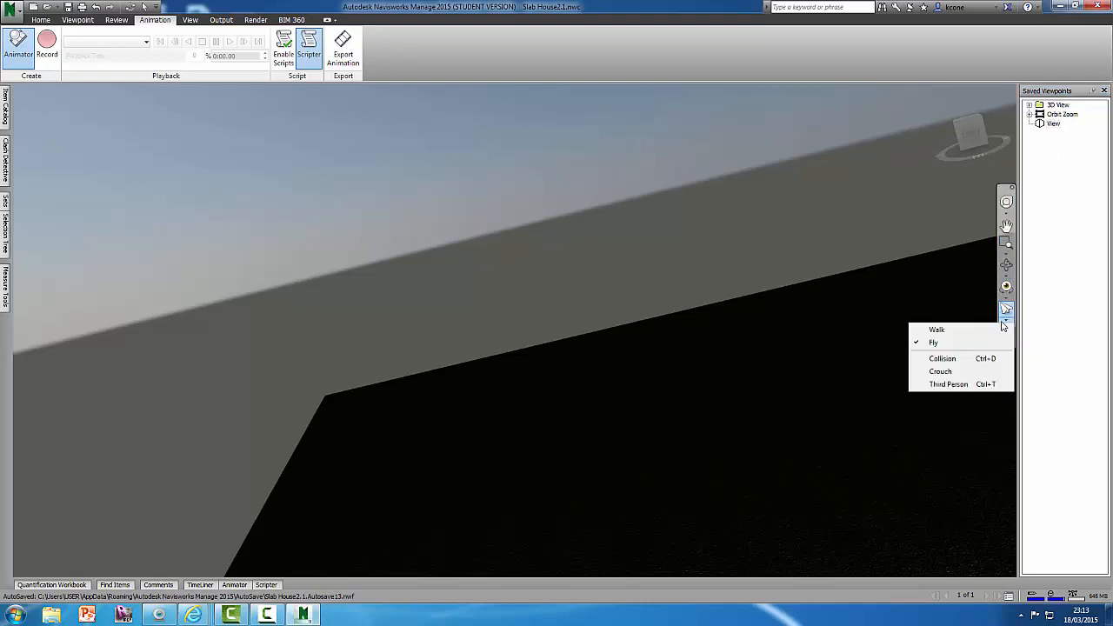
left_click(938, 331)
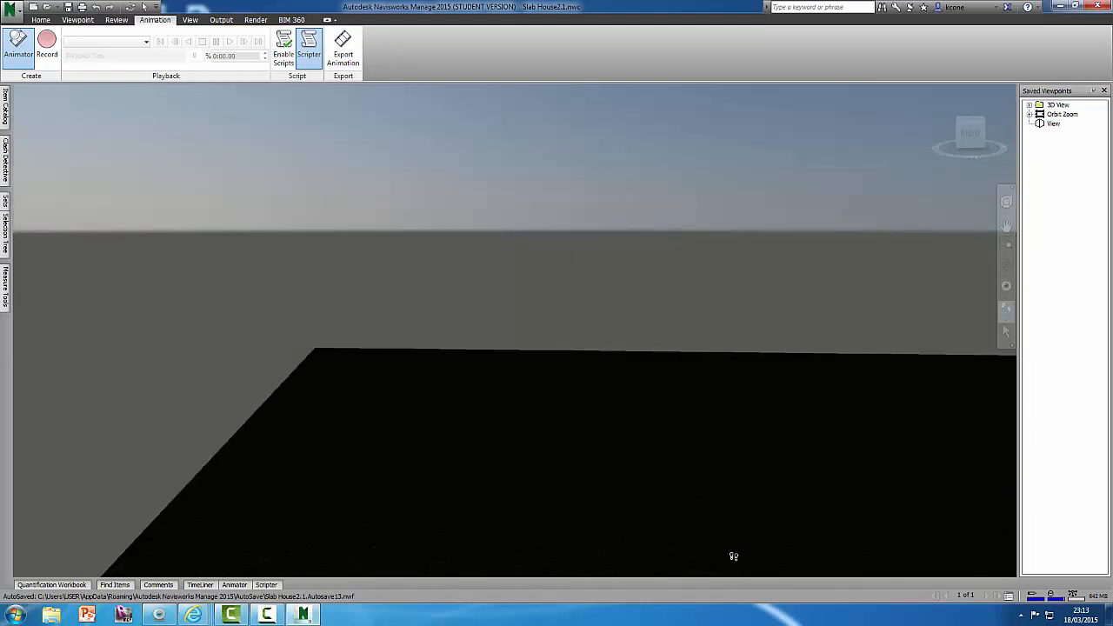
left_click_drag(755, 521, 841, 427)
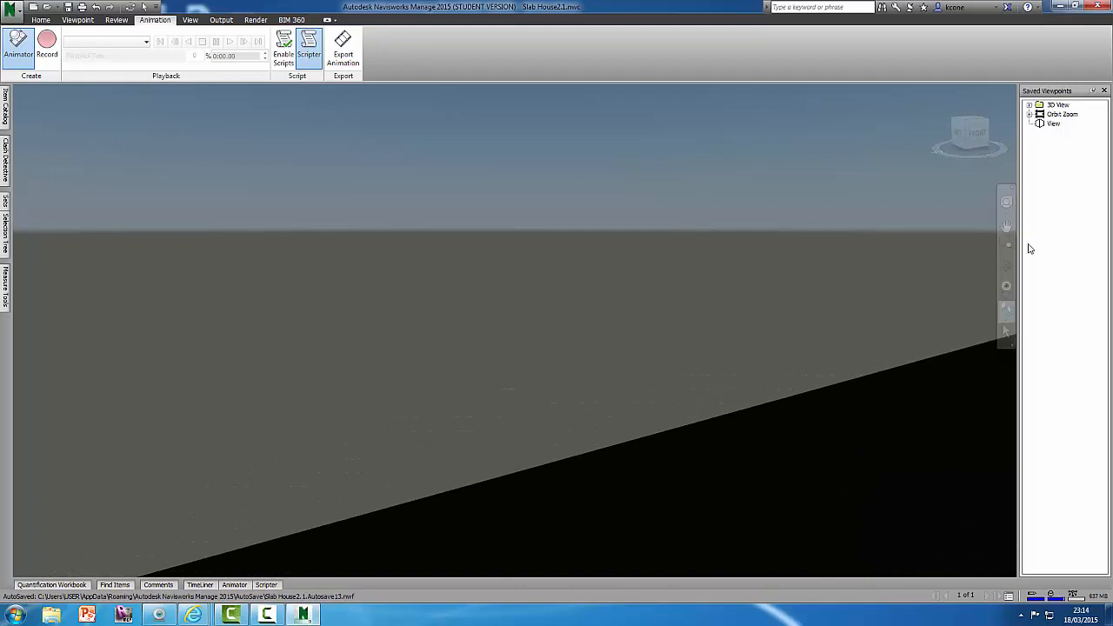
right_click(1045, 138)
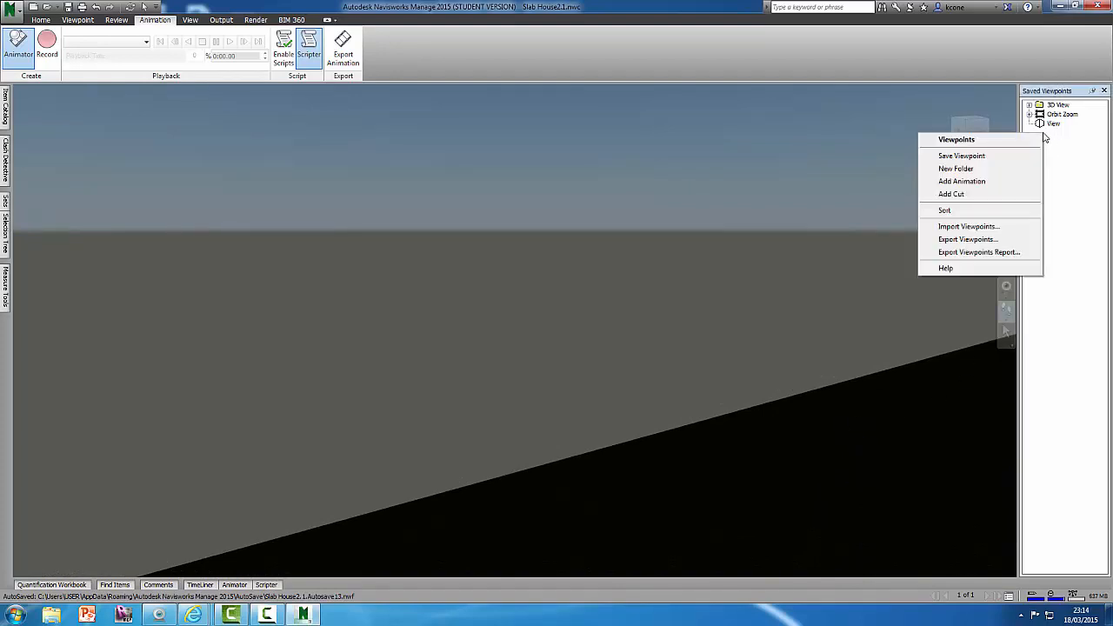
left_click(961, 156)
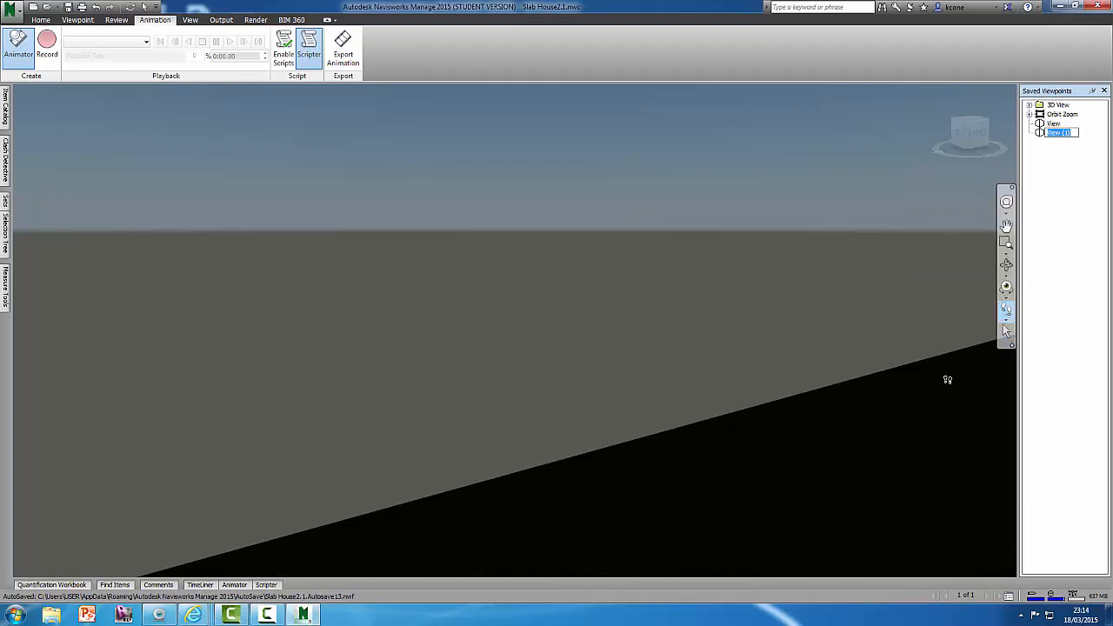
Walk round to the brick facade with arched windows and a door, and save a third viewpoint.
left_click_drag(886, 557, 929, 498)
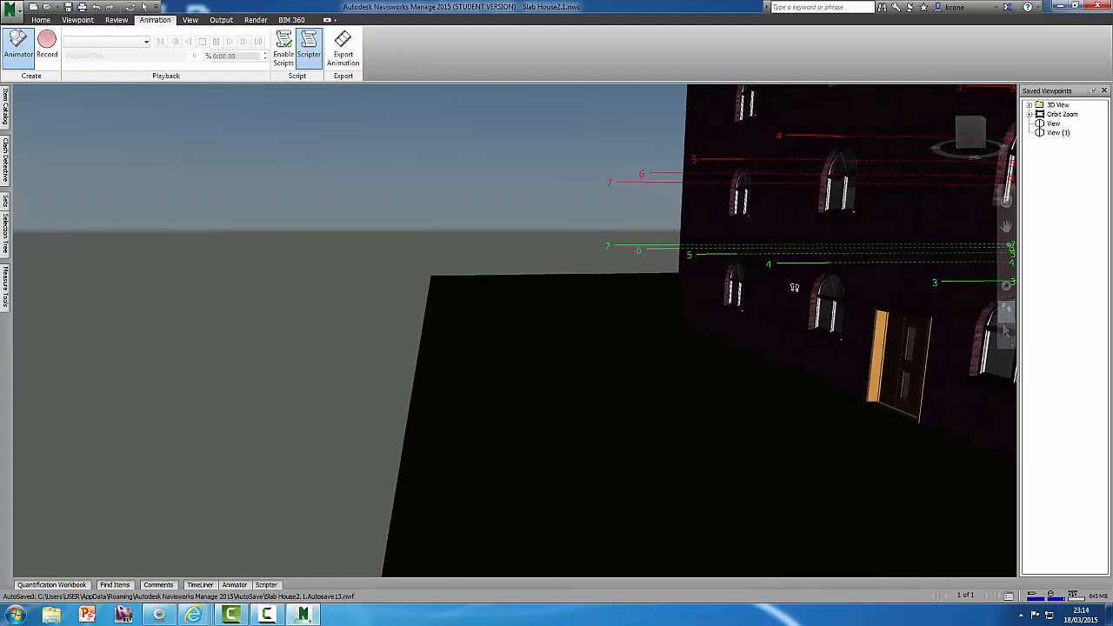
right_click(1044, 153)
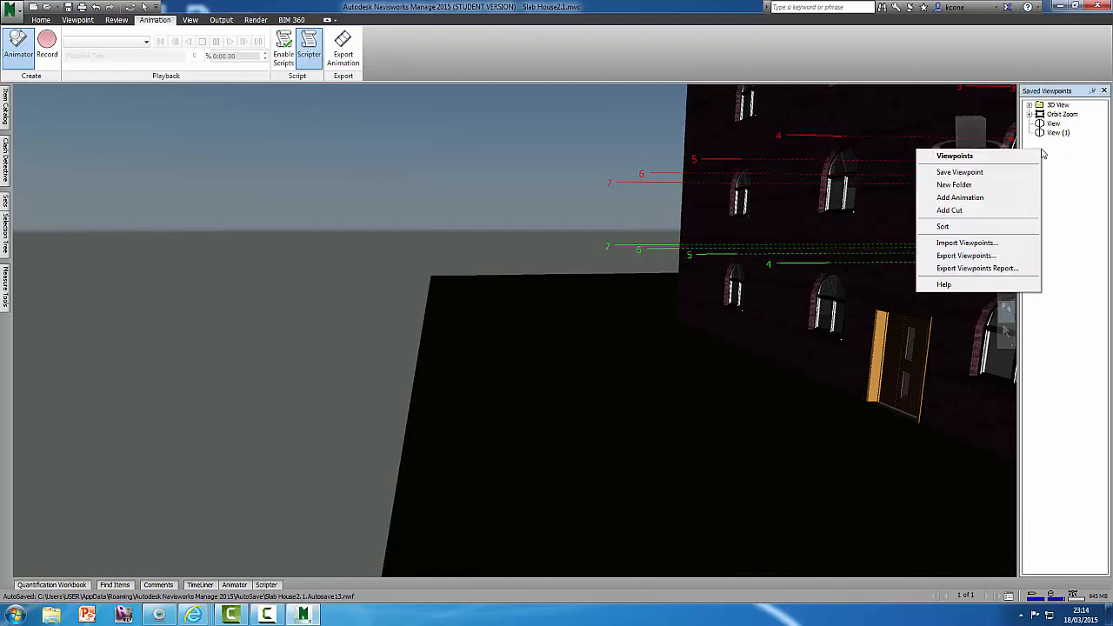
left_click(968, 173)
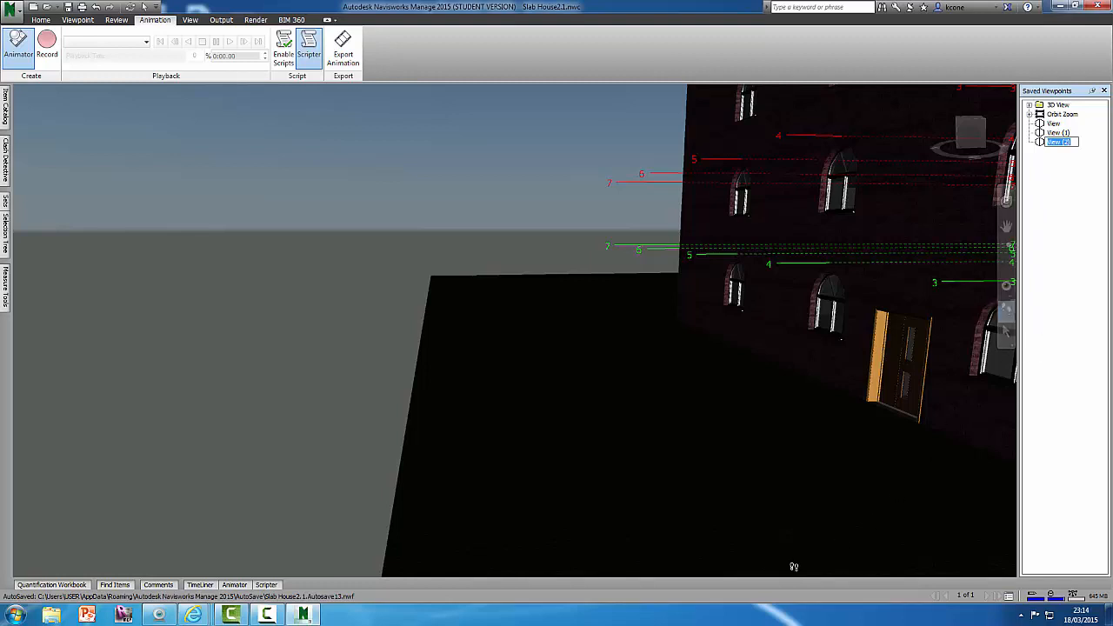
Walk on to the windowless brick wall with a single door and save a fourth viewpoint.
left_click_drag(793, 566, 902, 509)
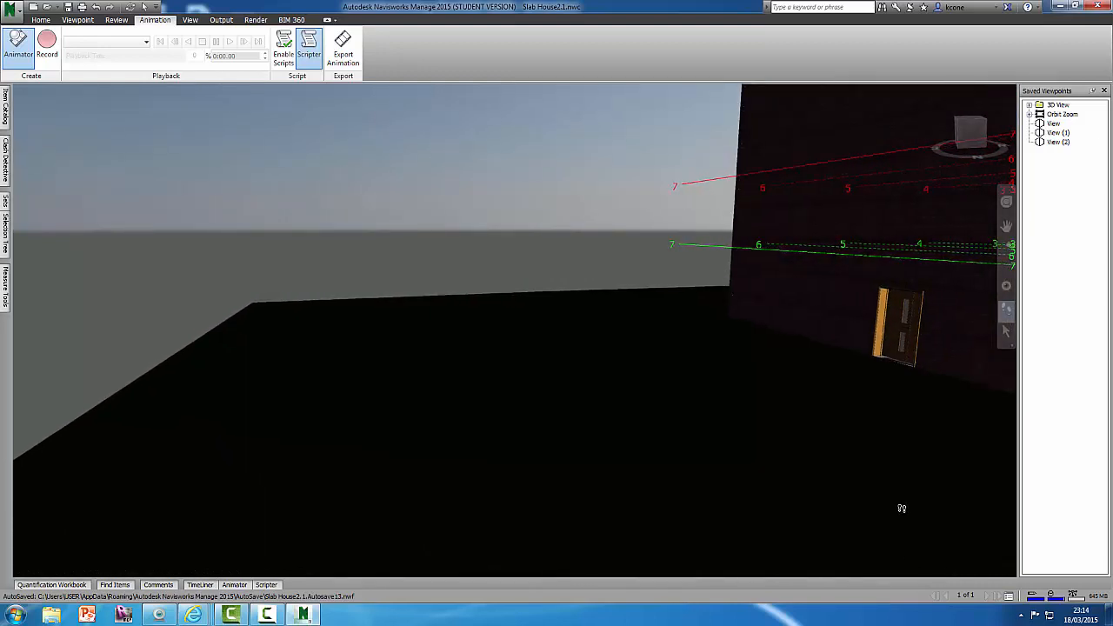
right_click(1052, 159)
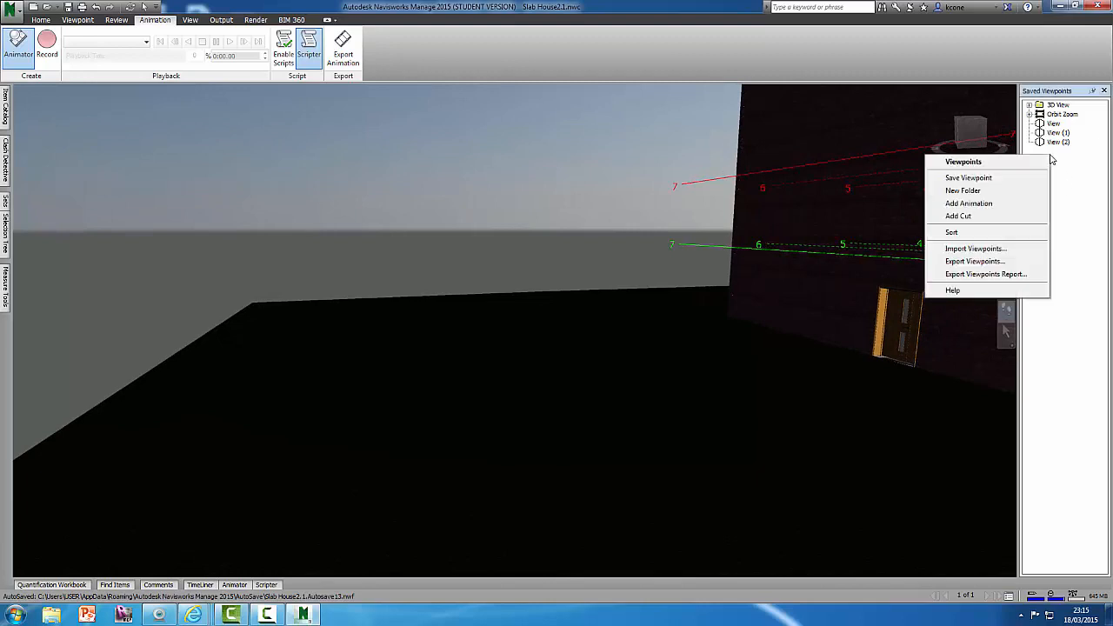
left_click(980, 179)
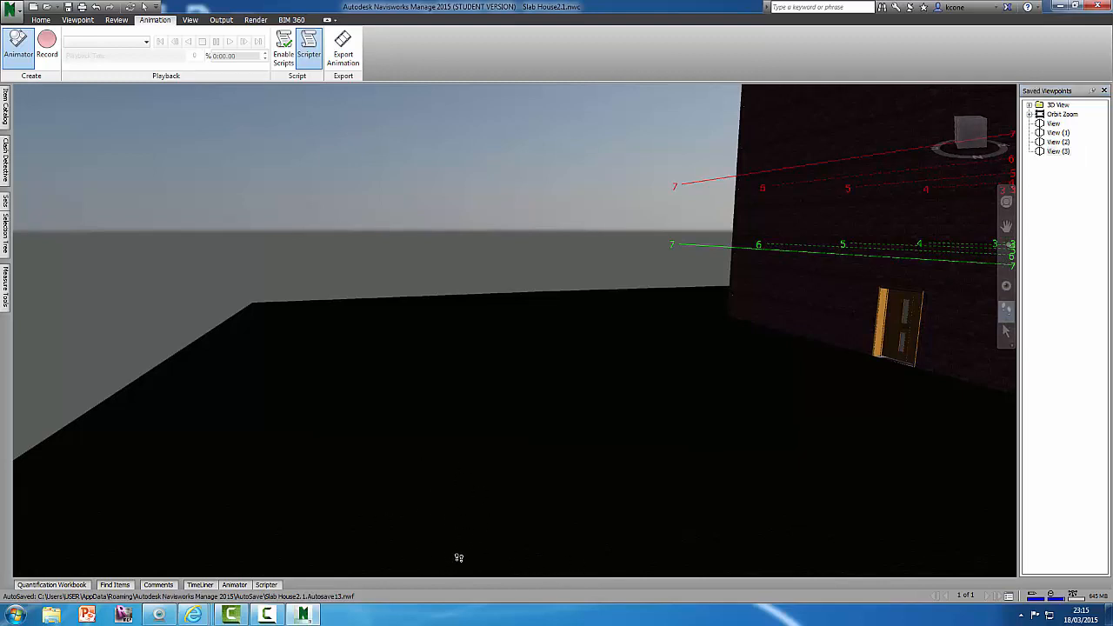
Walk round to the balcony facade and save a viewpoint, then walk closer to the door beside the balcony and save another.
left_click_drag(459, 557, 544, 537)
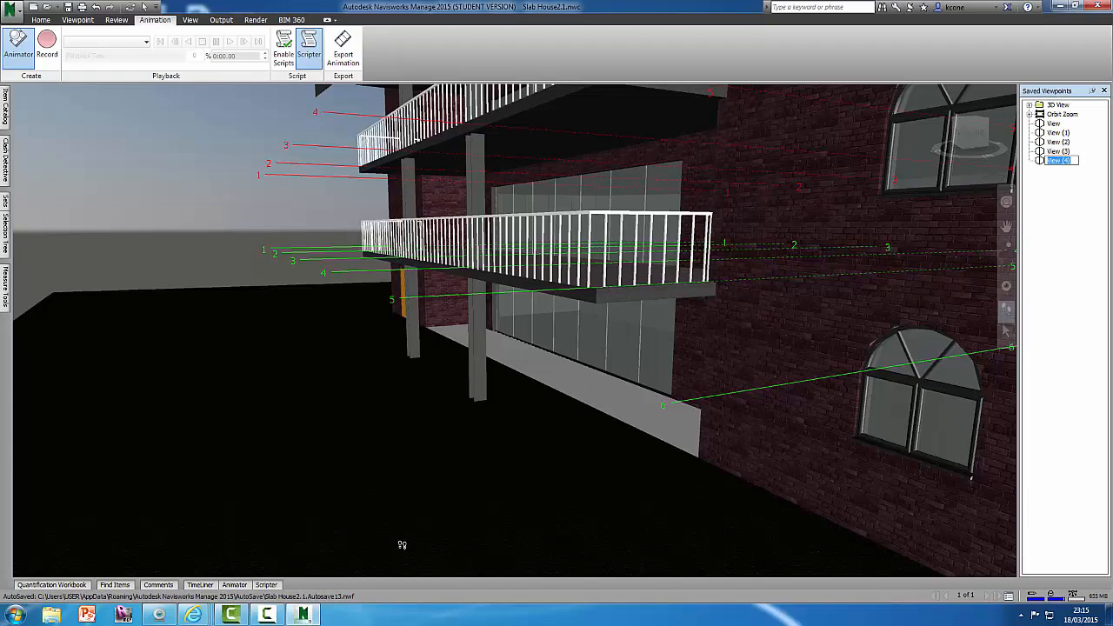
left_click_drag(402, 546, 504, 453)
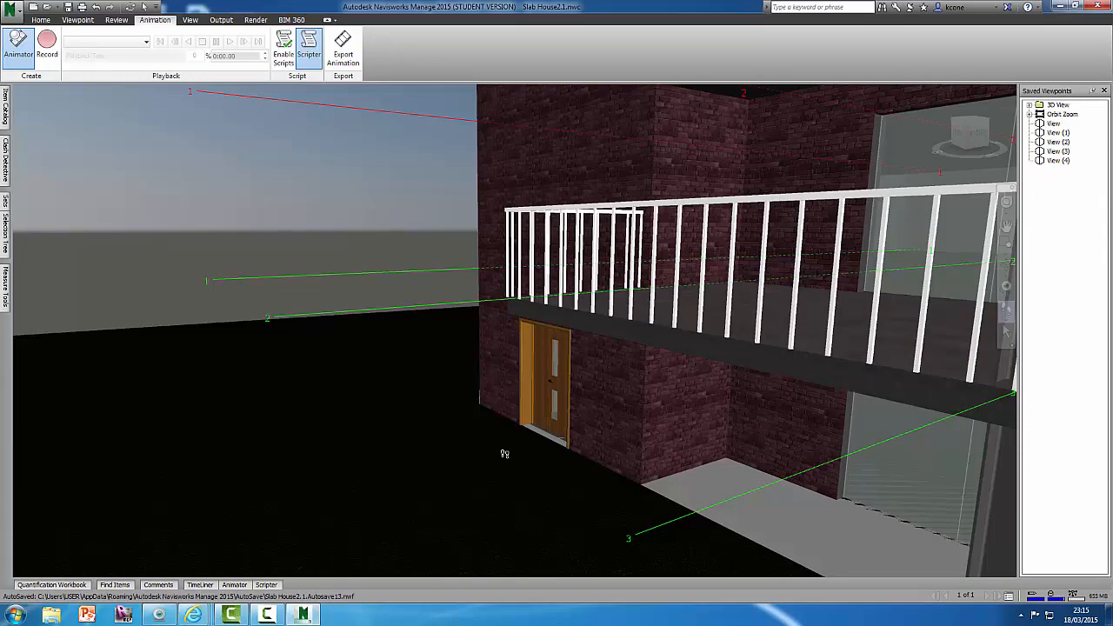
right_click(1044, 177)
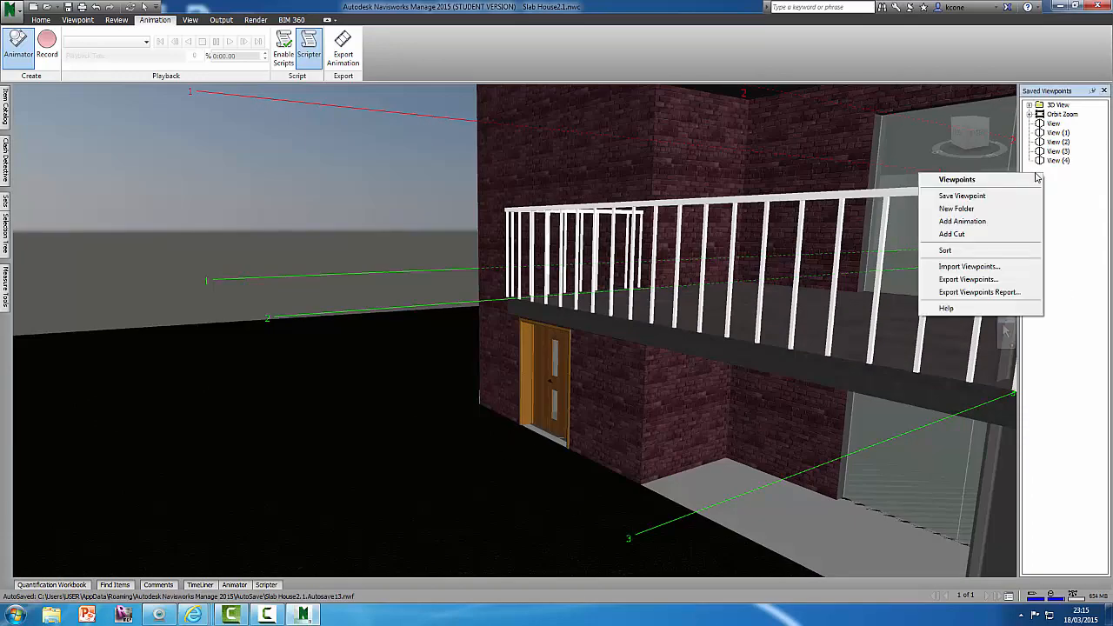
left_click(962, 196)
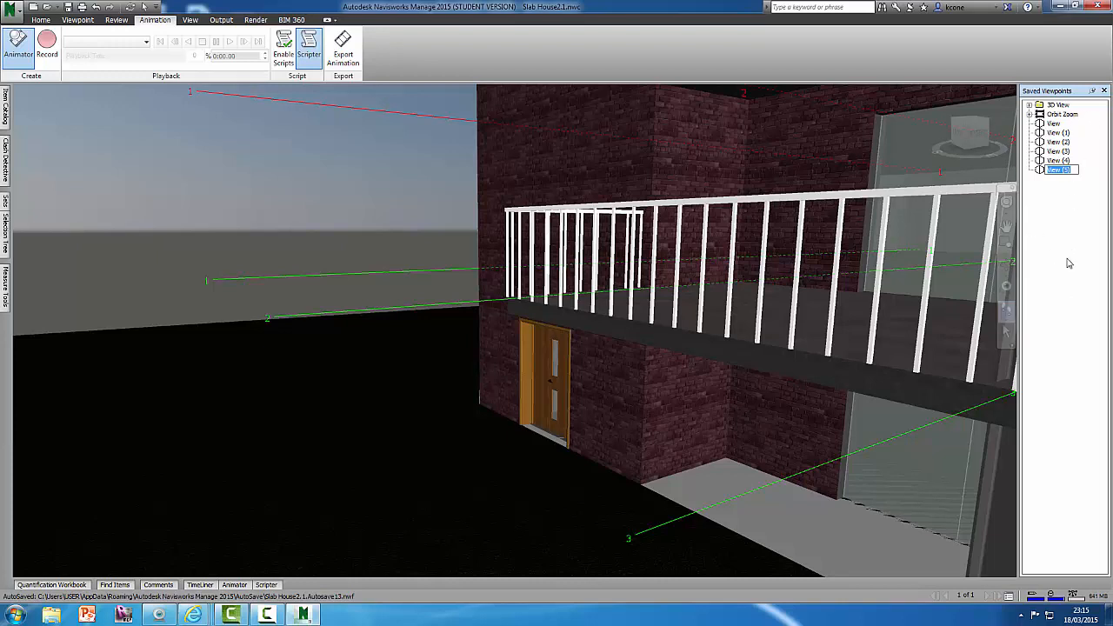
Add a new animation to the saved viewpoints and name it Walk Around Building.
right_click(1046, 191)
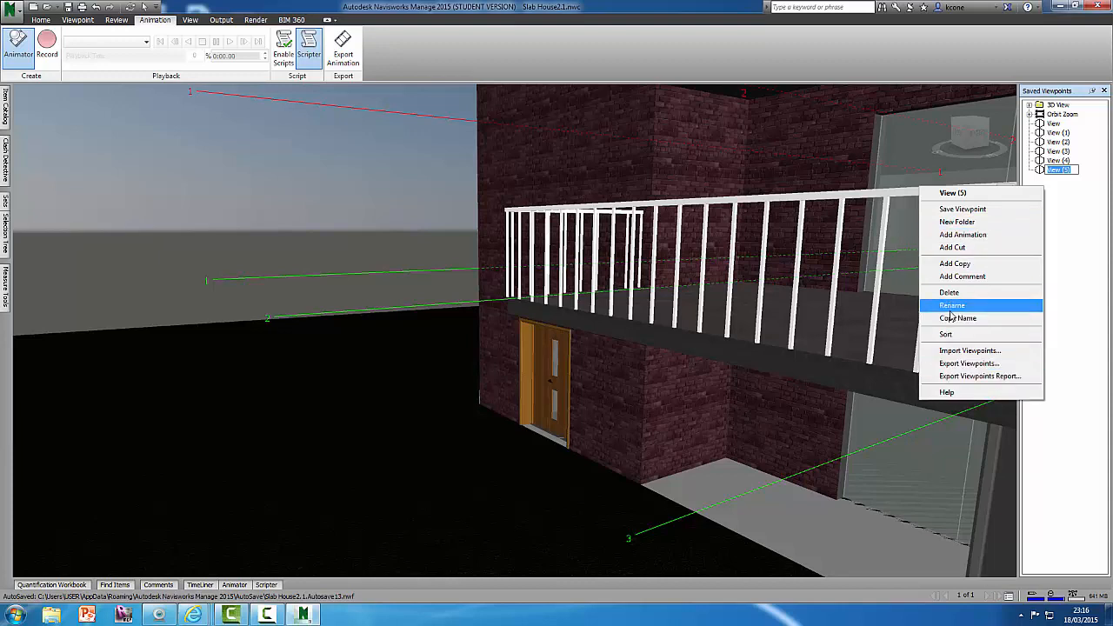
left_click(955, 235)
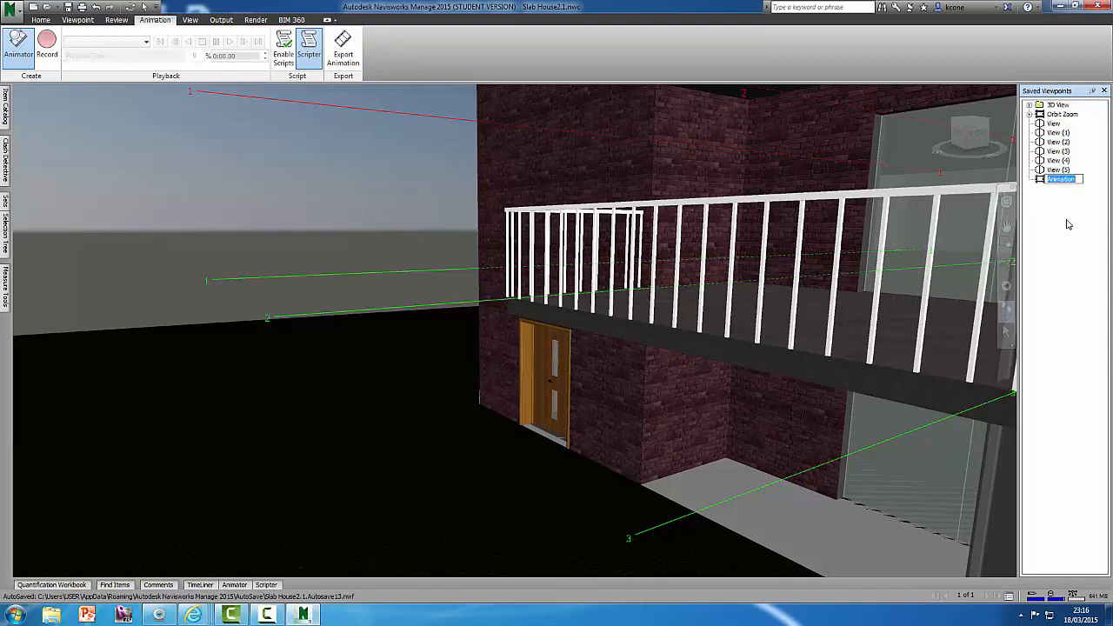
key("BackSpace")
left_click(1055, 124)
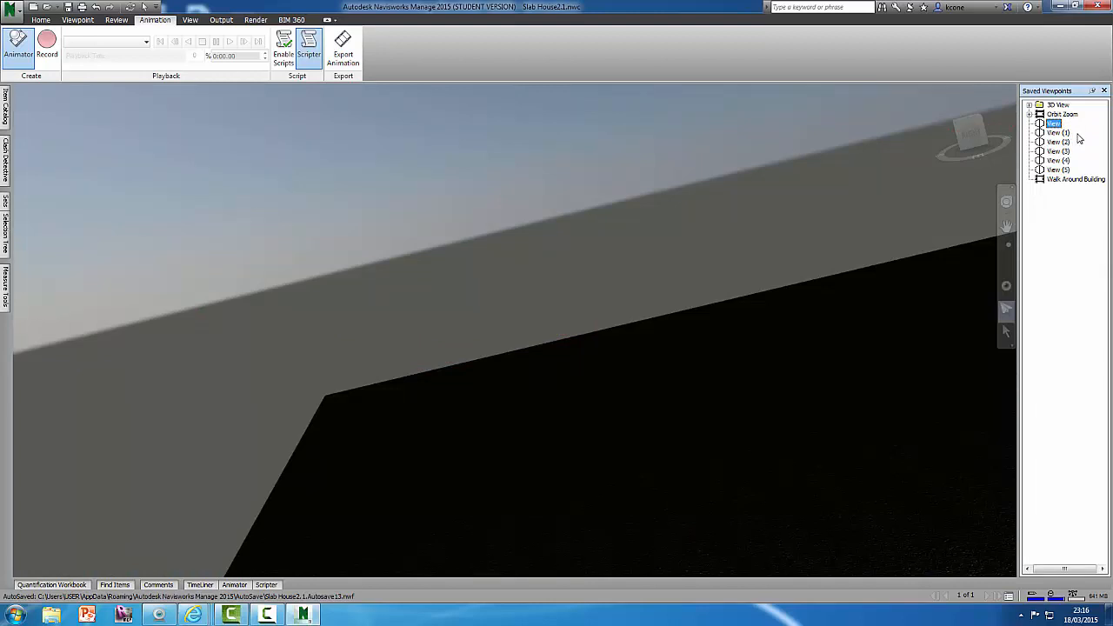
left_click(1058, 171, "shift")
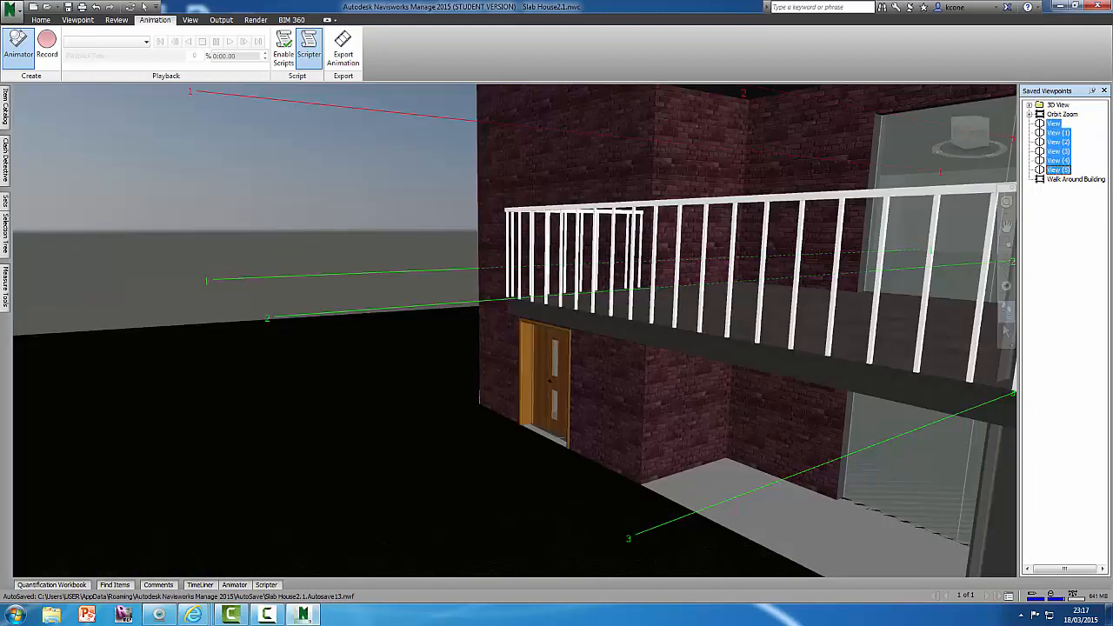
left_click(1048, 233)
Move the six saved viewpoints from View to View (5) into the Walk Around Building animation and collapse it.
left_click(1054, 125)
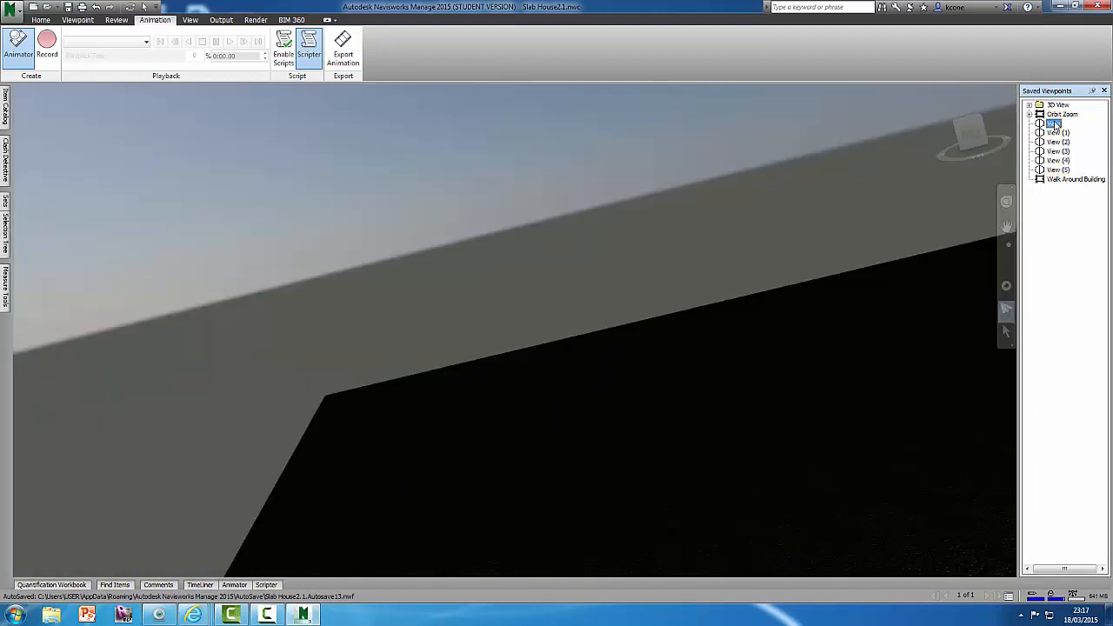
left_click(1058, 169, "shift")
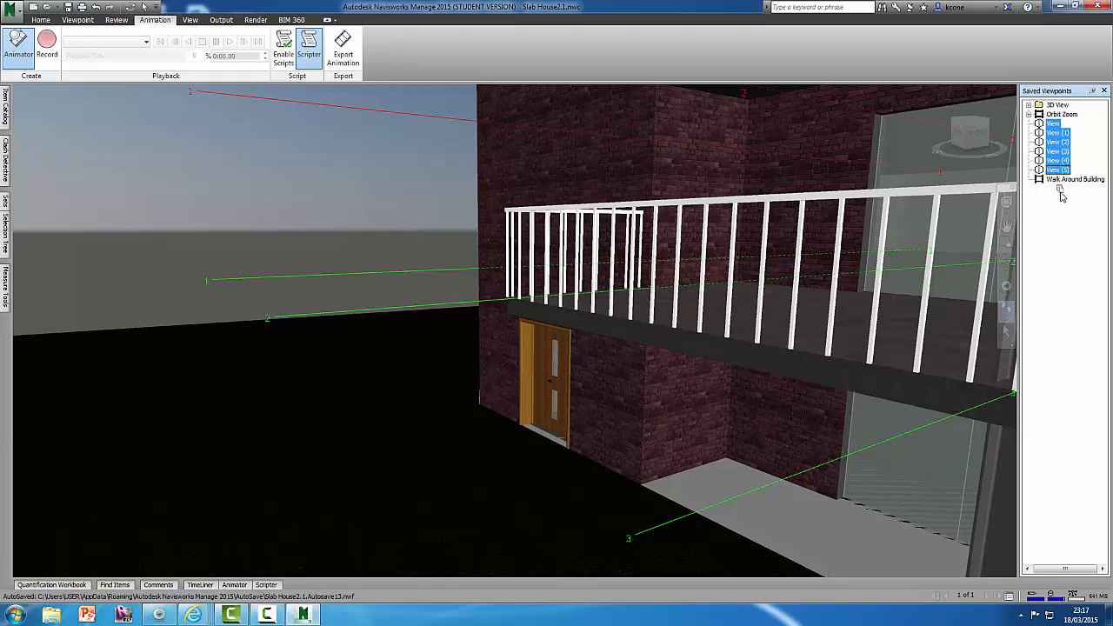
left_click_drag(1060, 186, 1061, 185)
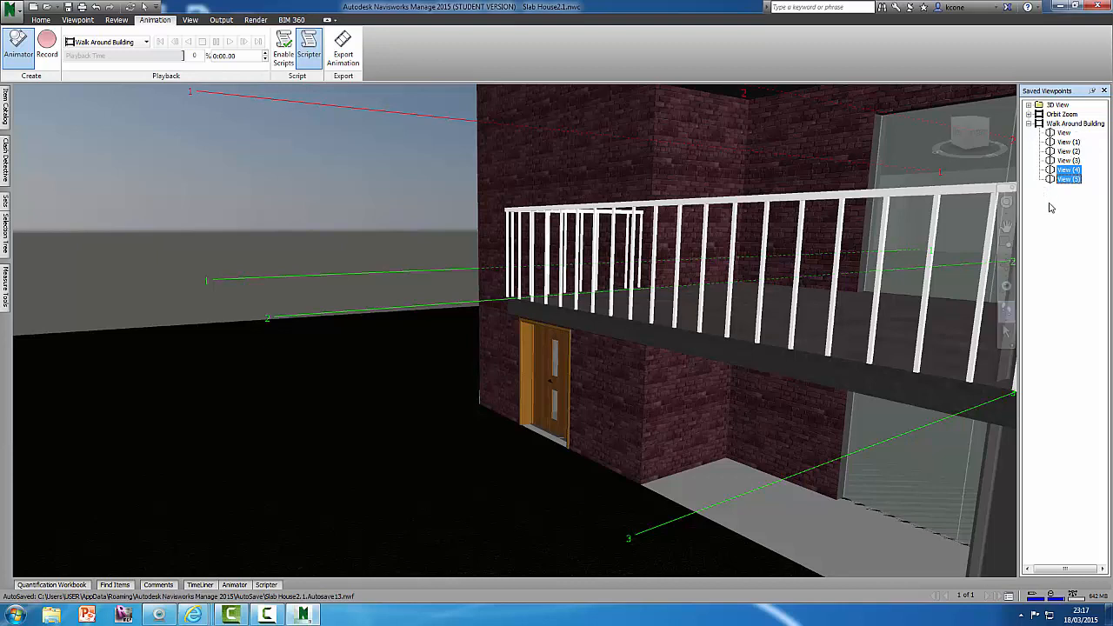
left_click(1075, 193)
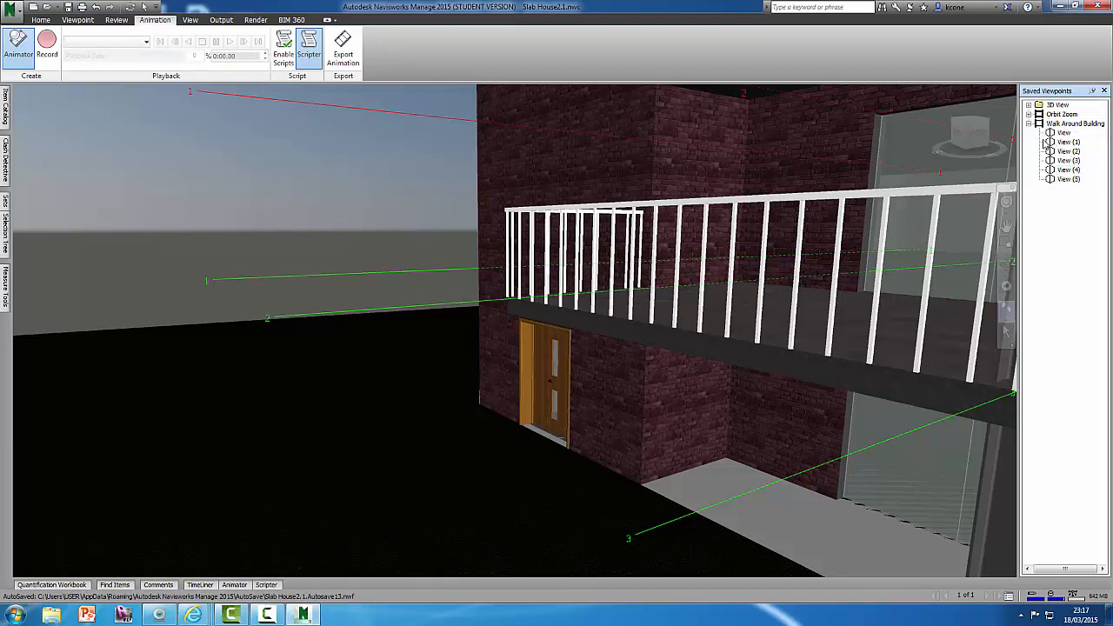
left_click(1029, 124)
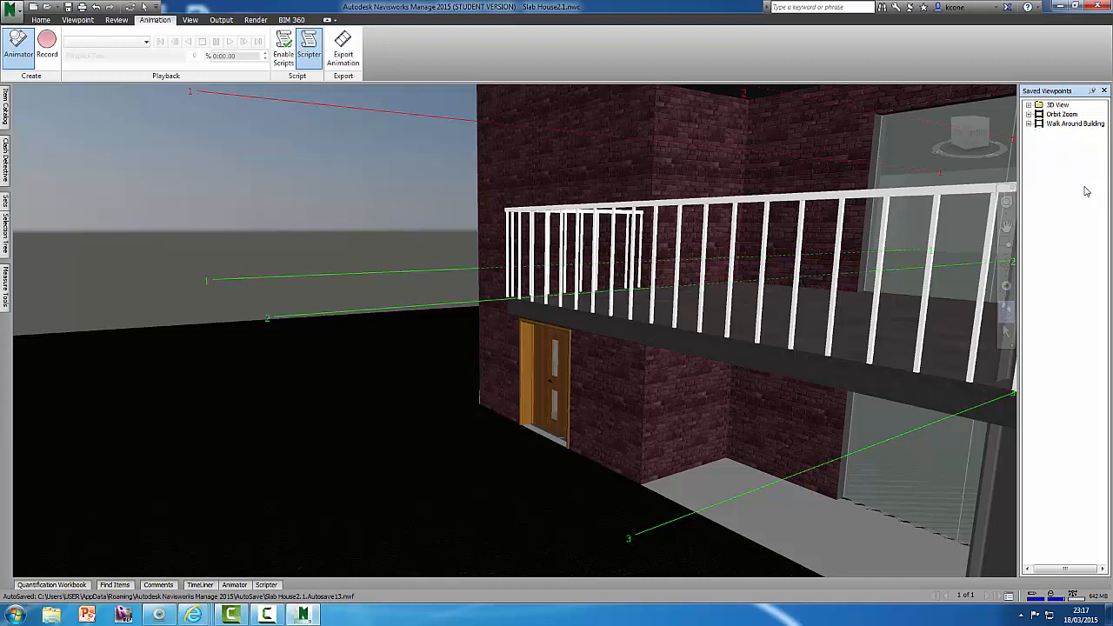
Play the Walk Around Building animation through to its end, then return to the home view of the whole building.
left_click(1071, 124)
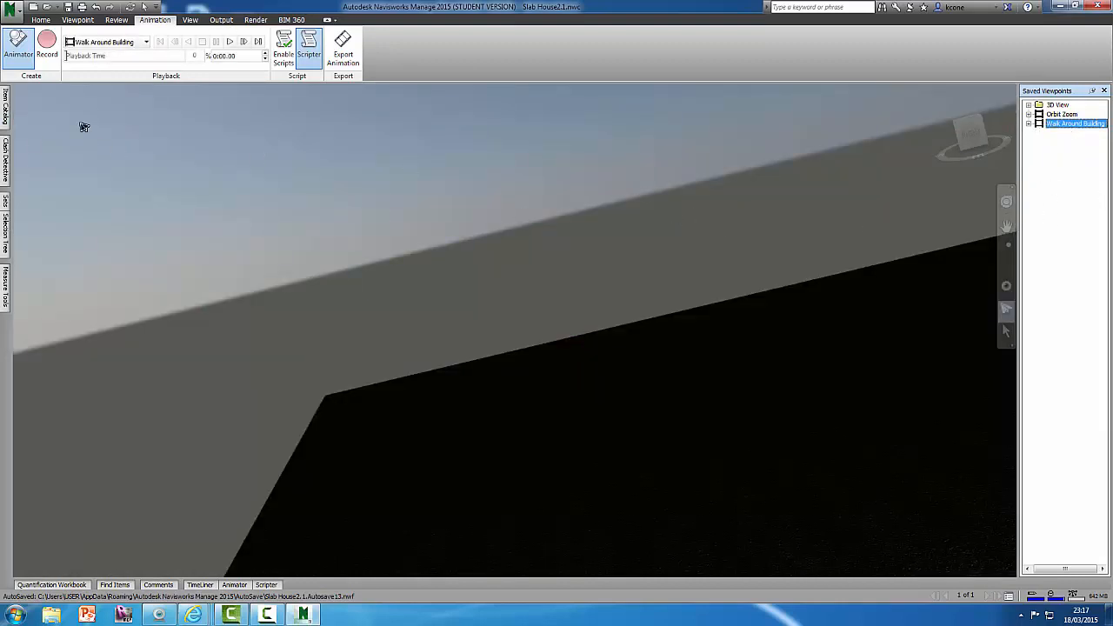
left_click(231, 42)
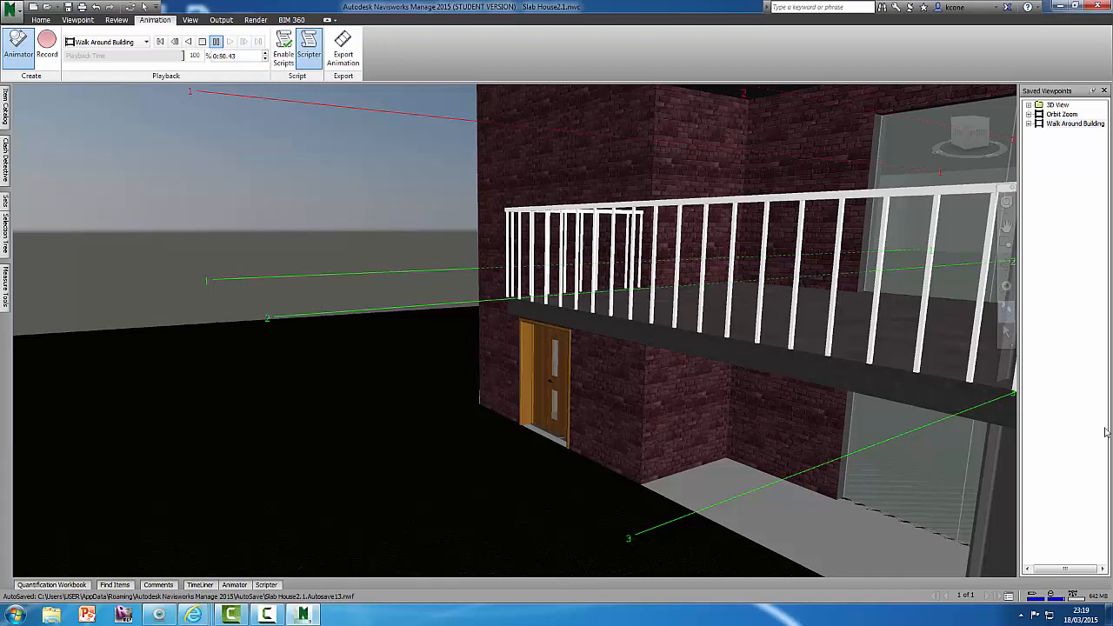
left_click(1008, 332)
left_click(933, 94)
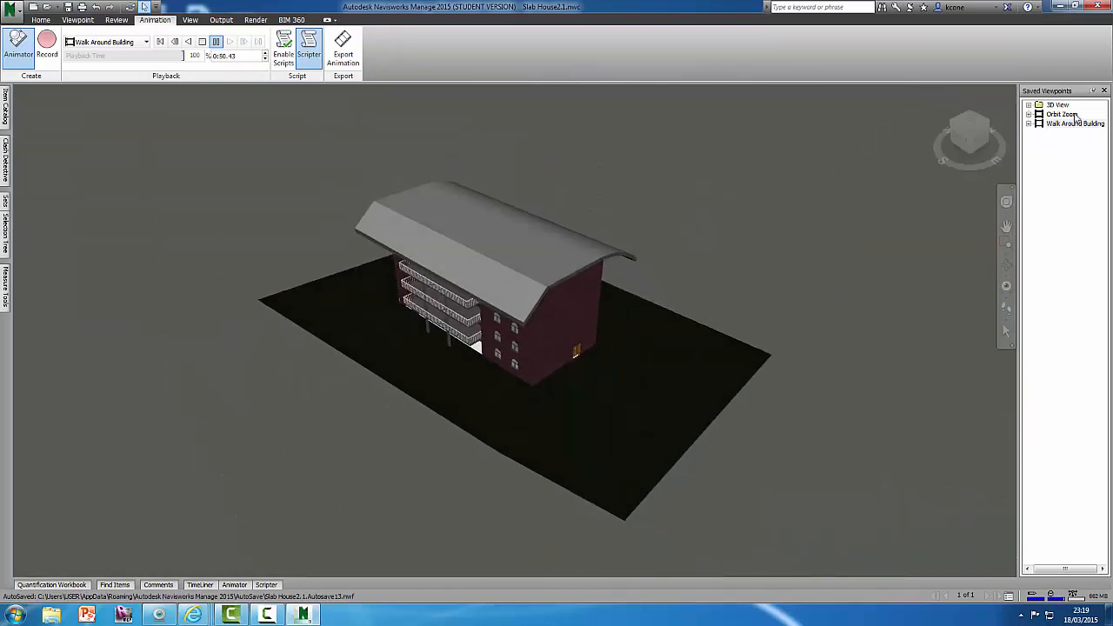